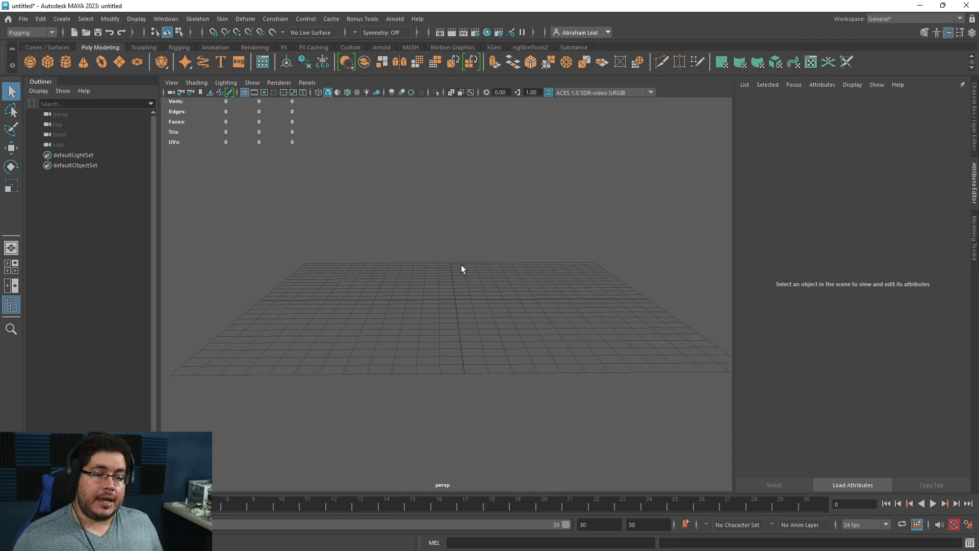
- Switch the viewport from perspective to the front orthographic view
key(space)
drag(476, 245, 478, 263)
scroll(474, 268, down, 2)
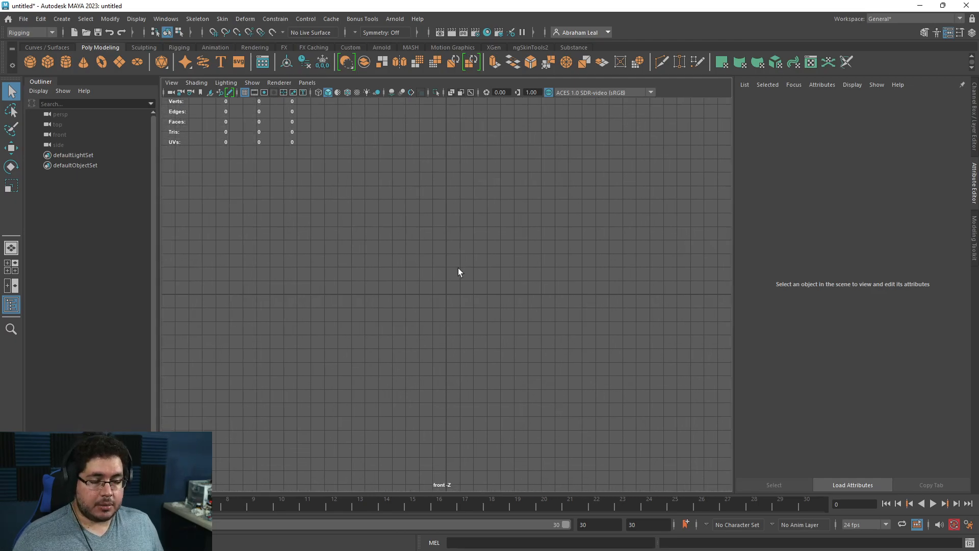
double_click(418, 6)
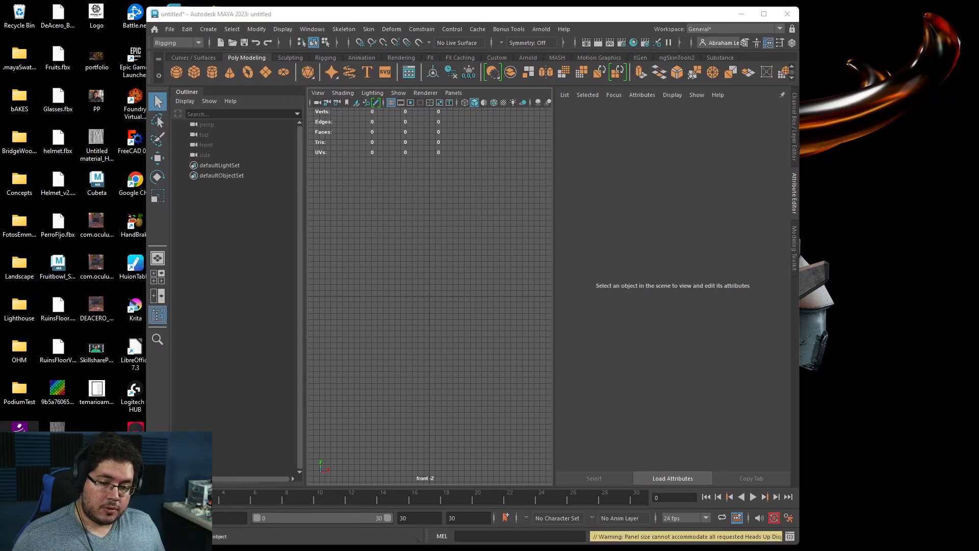
click(764, 14)
scroll(470, 309, up, 1)
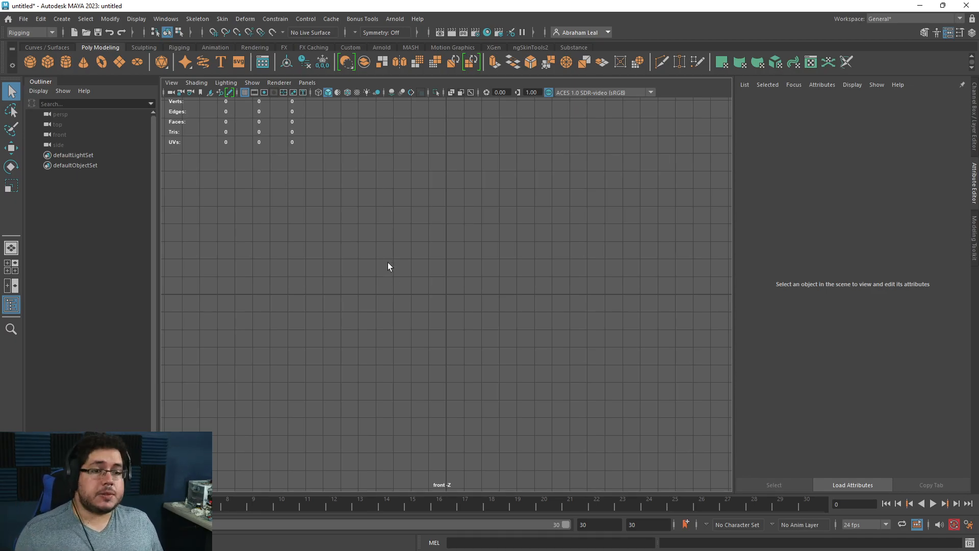
scroll(396, 286, down, 2)
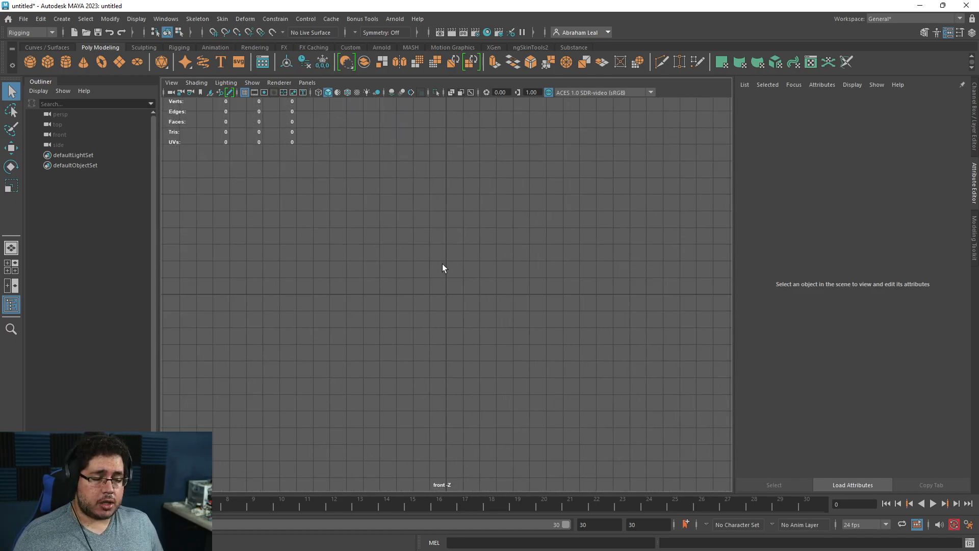
key(space)
drag(442, 264, 446, 281)
scroll(444, 280, down, 4)
alt+middle_drag(479, 299, 475, 338)
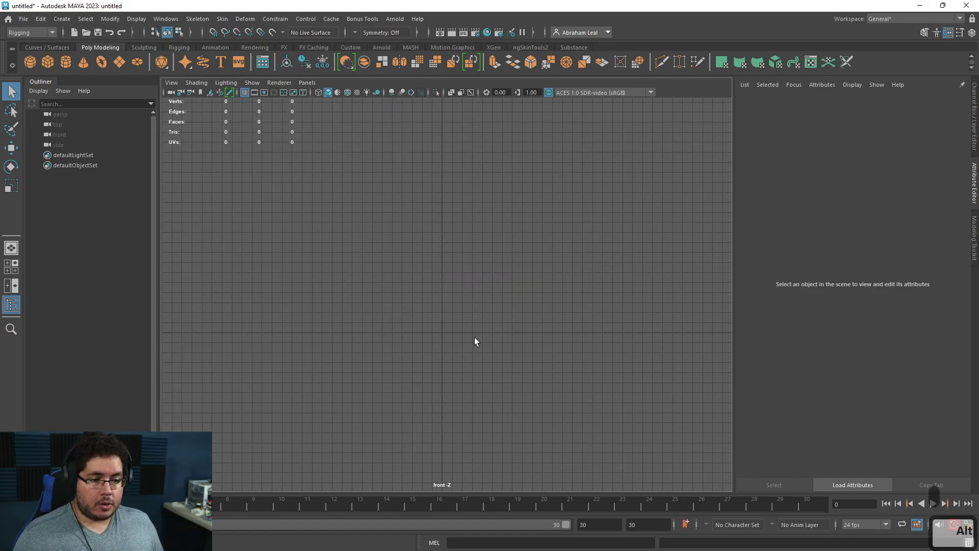
- Import DragonEgg.jpg from the project's sourceimages folder as an image plane in the front view
click(171, 82)
mouse_move(230, 311)
click(357, 319)
click(185, 161)
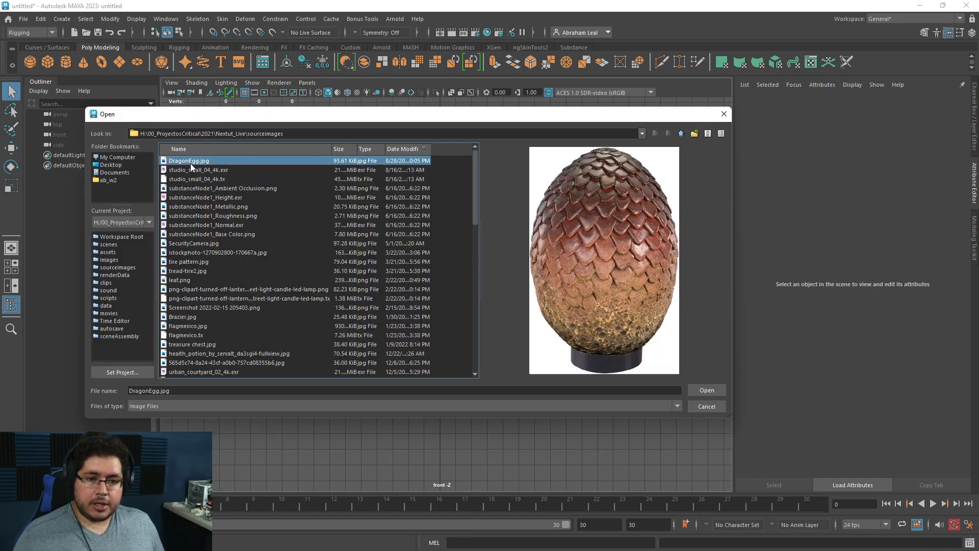
click(707, 390)
scroll(440, 354, up, 8)
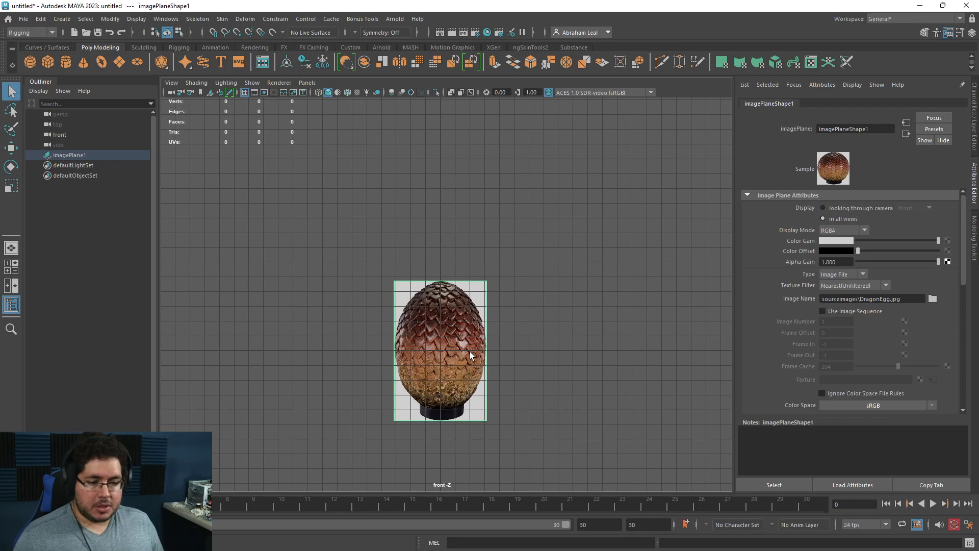
- Move the dragon egg image plane upward, keeping it centred on the vertical grid axis
key(w)
drag(443, 300, 419, 120)
alt+middle_drag(473, 216, 458, 280)
scroll(457, 280, down, 2)
alt+middle_drag(485, 220, 476, 305)
scroll(476, 305, up, 1)
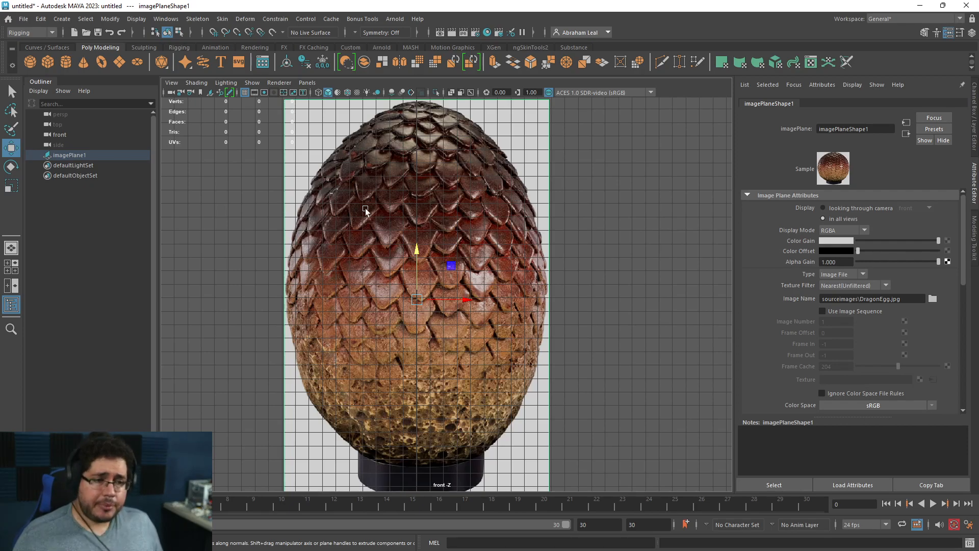
- Examine the shape and overlap of the individual scales in the dragon egg reference image
scroll(443, 280, up, 4)
alt+middle_drag(500, 225, 547, 265)
click(547, 265)
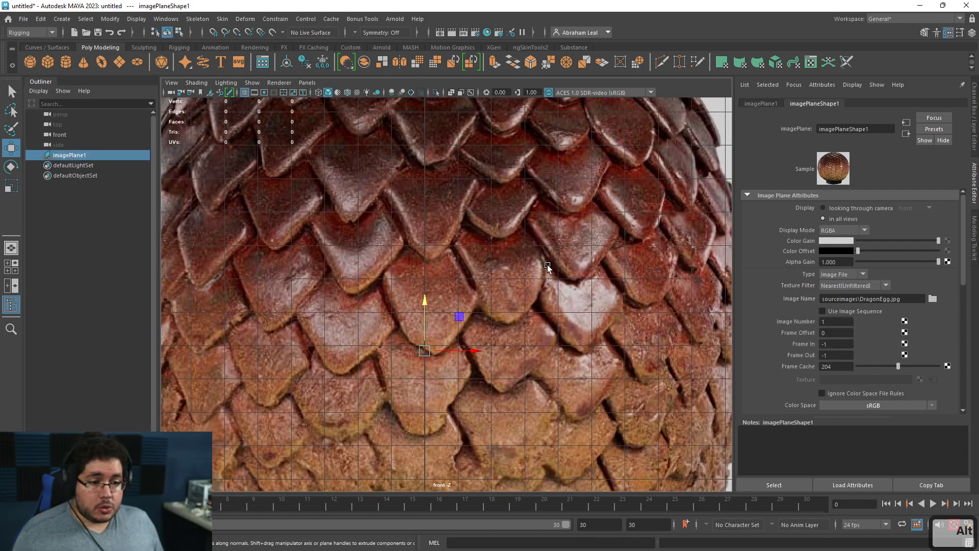
scroll(547, 264, down, 2)
click(678, 276)
scroll(400, 288, down, 2)
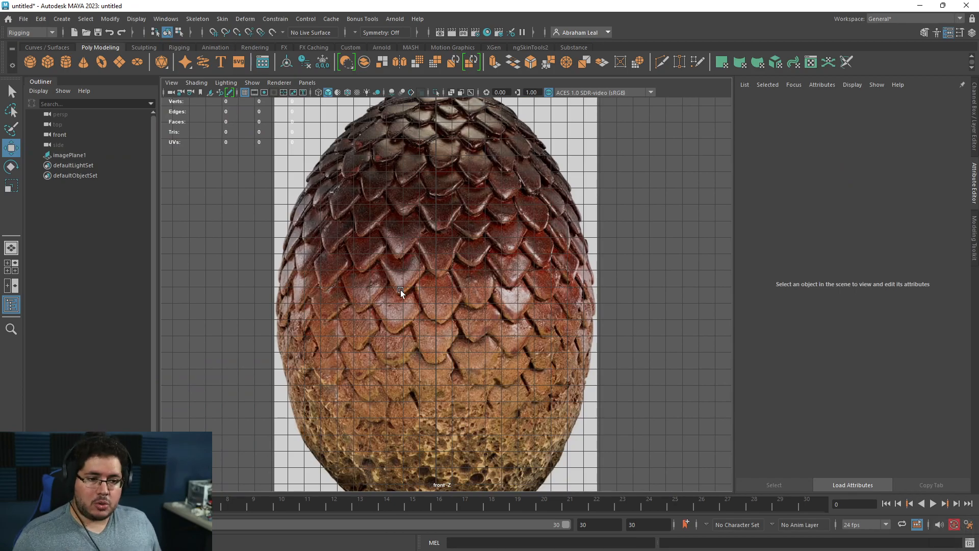
scroll(500, 313, up, 6)
alt+middle_drag(446, 299, 484, 268)
scroll(493, 258, down, 3)
scroll(483, 268, up, 3)
scroll(483, 267, down, 3)
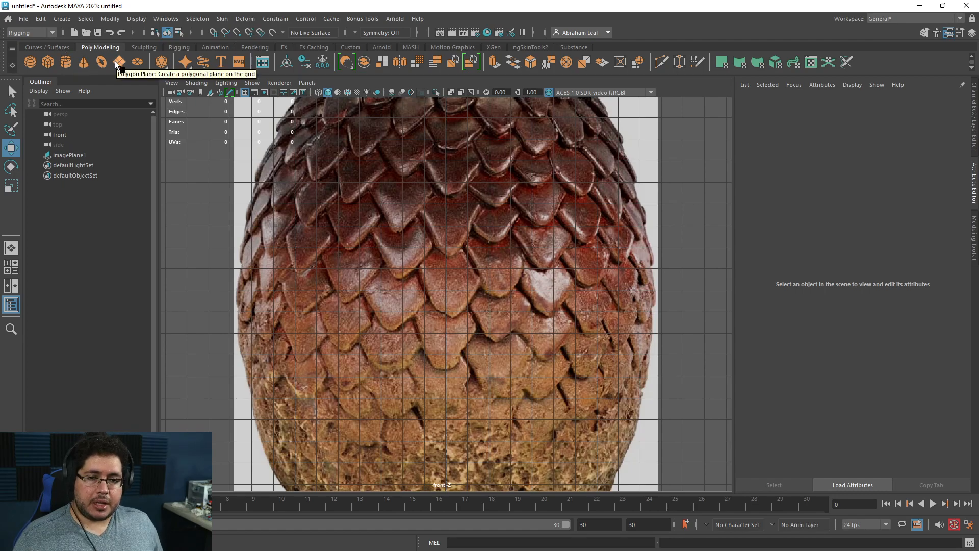
scroll(541, 297, up, 3)
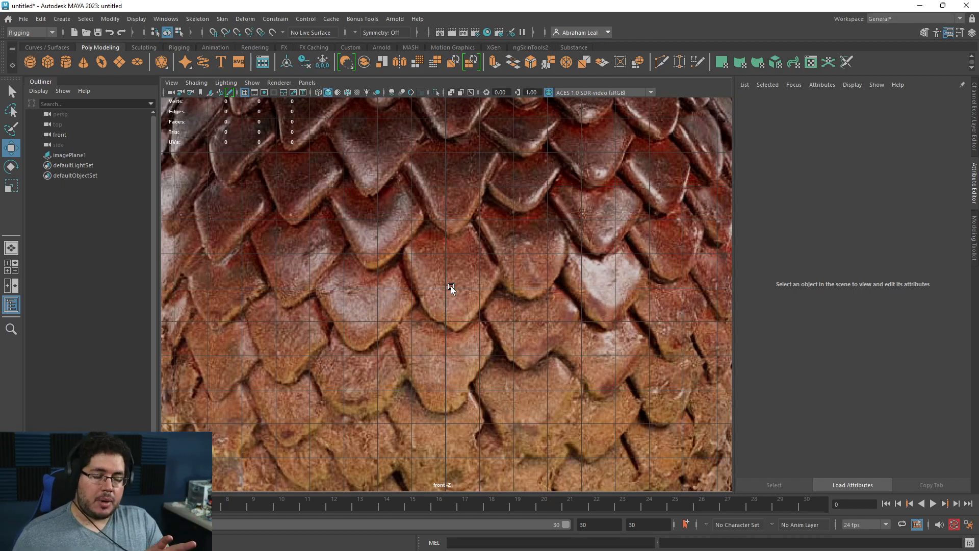
scroll(445, 282, up, 2)
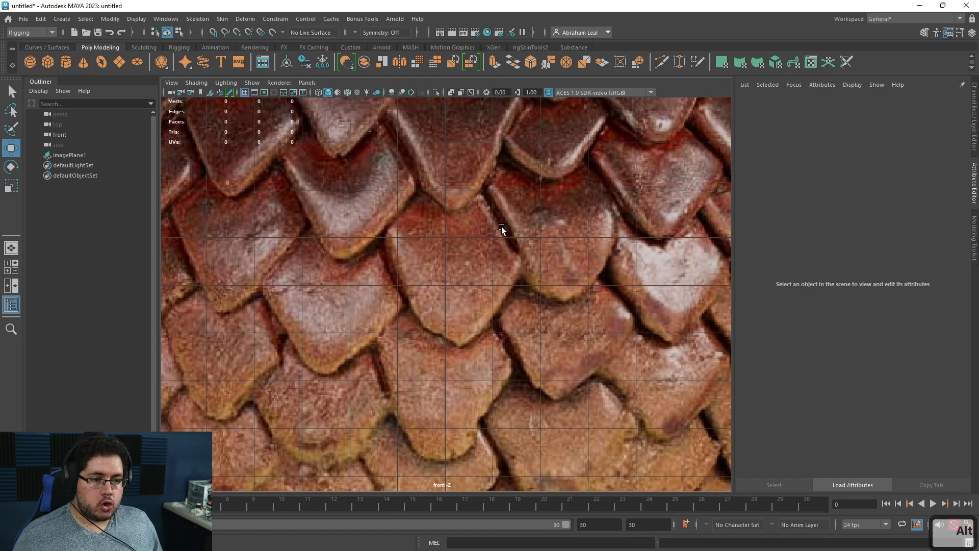
- Switch to the Modeling menu set and activate the Create Polygon tool over the central scale
alt+middle_drag(501, 228, 475, 275)
click(51, 33)
click(31, 41)
click(294, 19)
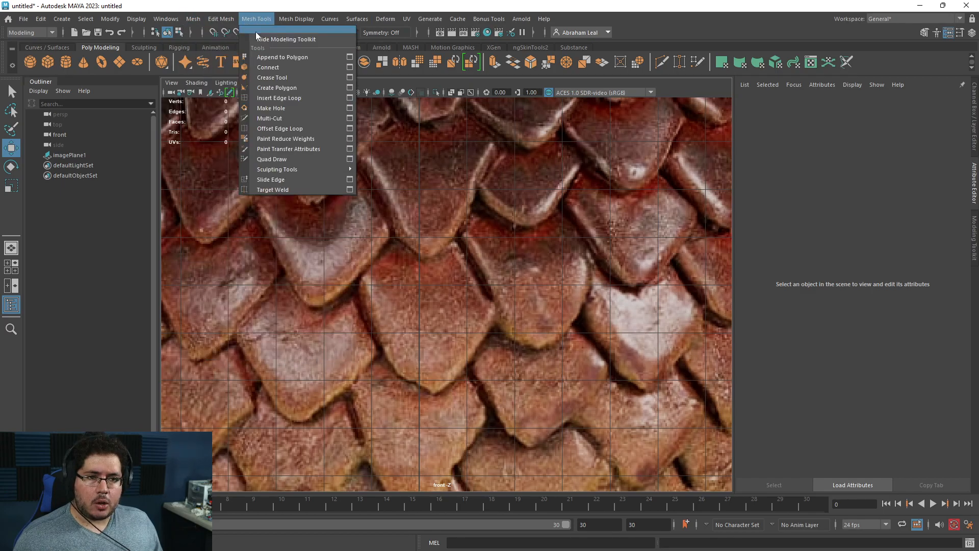
click(277, 87)
scroll(430, 338, up, 2)
alt+middle_drag(454, 282, 481, 238)
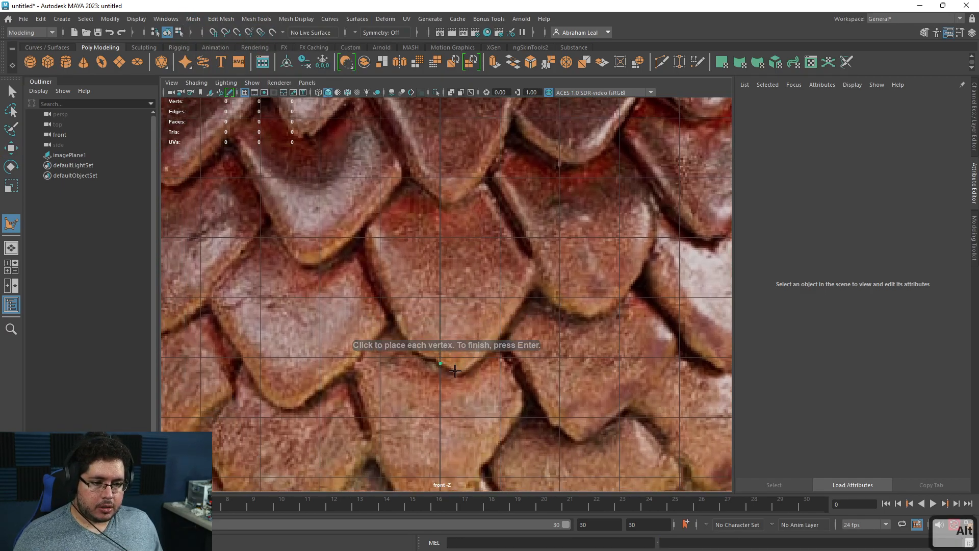
click(466, 320)
click(440, 312)
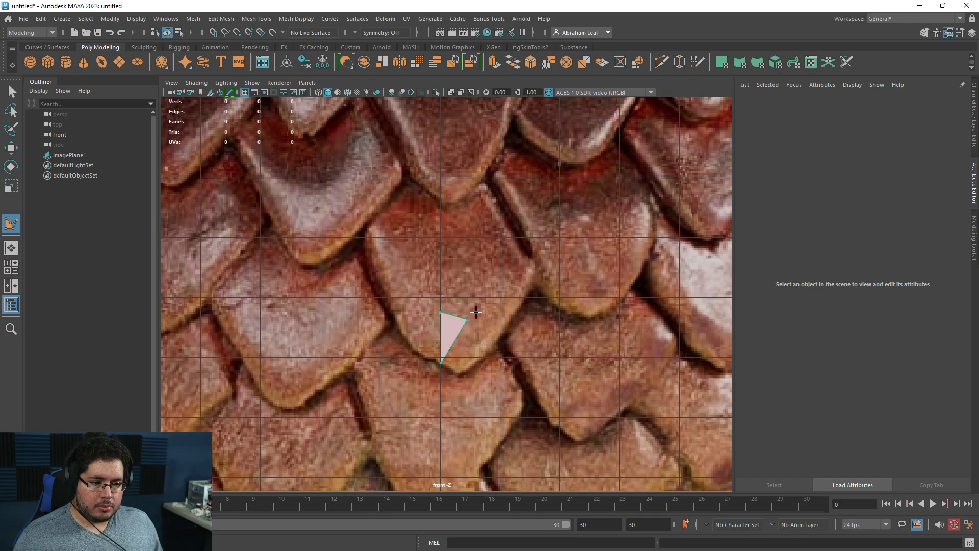
key(ctrl+z)
- Create a small four-sided polygon at the lower tip of the central scale, beside the vertical axis
click(442, 362)
click(469, 358)
click(468, 322)
click(433, 316)
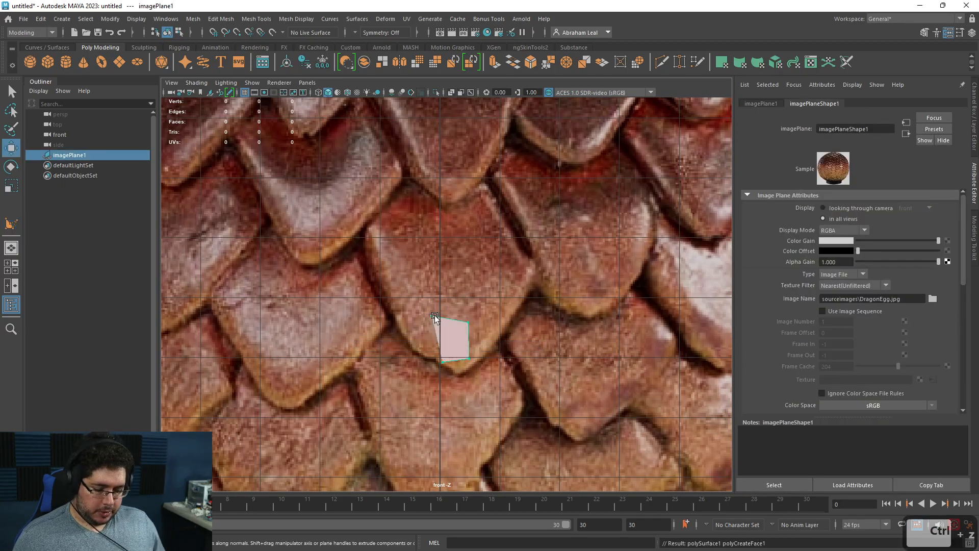
key(Return)
key(w)
- With Quad Draw, reposition the polygon's four vertices so its inner edge lies on the vertical axis
scroll(459, 306, up, 3)
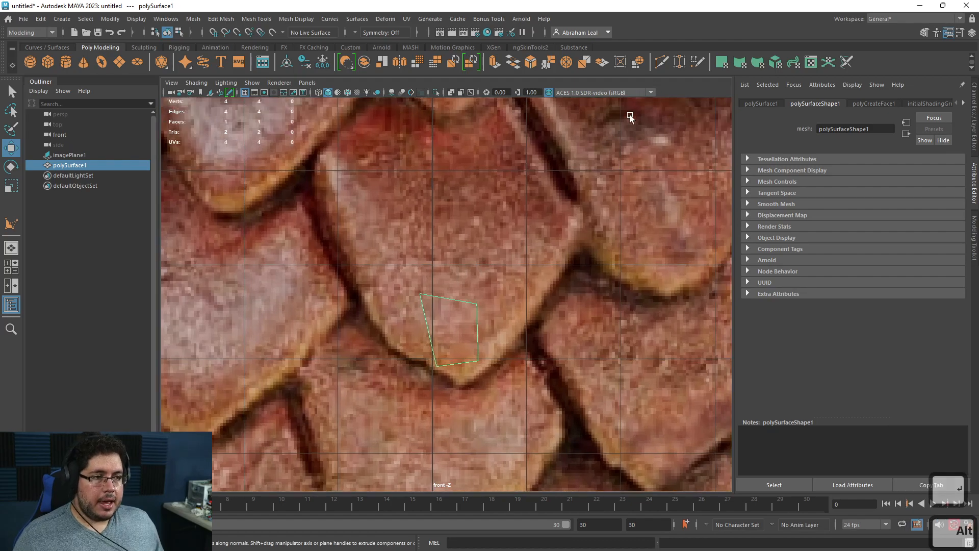
click(702, 62)
drag(420, 294, 435, 302)
drag(436, 365, 479, 346)
drag(480, 309, 475, 281)
drag(483, 345, 475, 349)
mouse_move(477, 285)
mouse_down()
mouse_move(471, 297)
mouse_move(433, 289)
mouse_move(468, 287)
mouse_up()
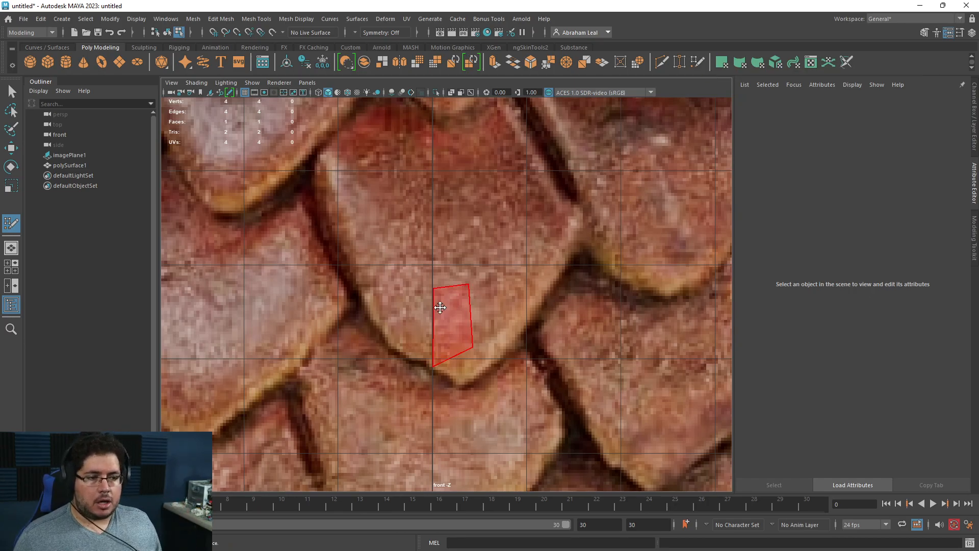
- Extend the mesh with a strip of Quad Draw quads following the lower right edge of the central scale
shift+click(499, 304)
alt+middle_drag(544, 245, 542, 296)
click(527, 261)
click(560, 282)
shift+click(534, 296)
click(539, 209)
click(586, 233)
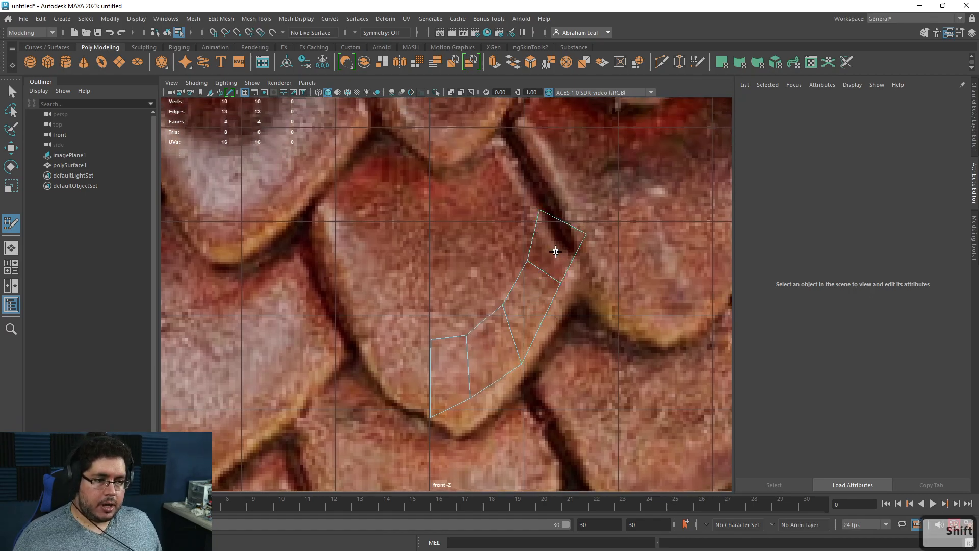
shift+click(558, 248)
- Add two more quads to continue the border strip upward and adjust its uppermost vertices
alt+middle_drag(557, 244, 563, 291)
click(540, 200)
click(591, 199)
shift+click(571, 232)
alt+middle_drag(596, 214, 578, 285)
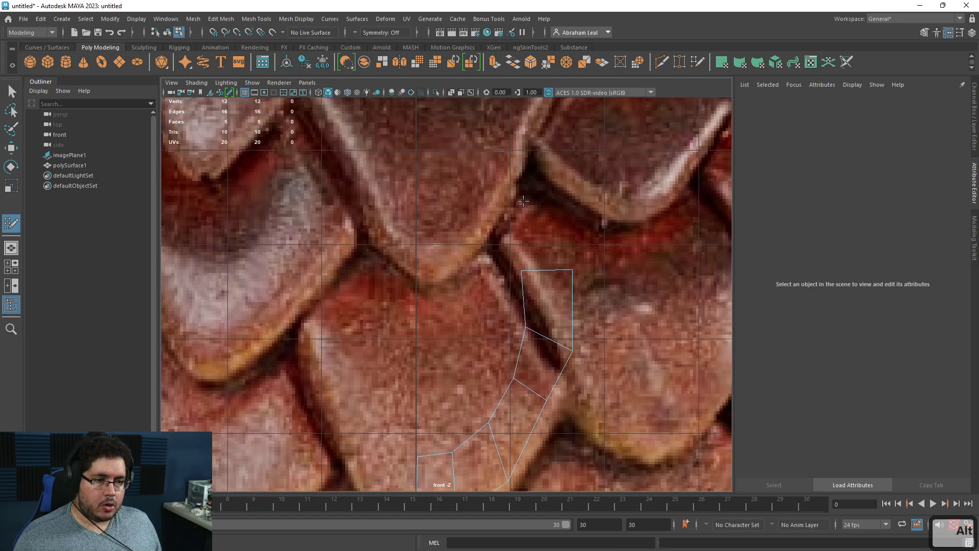
click(524, 202)
click(594, 202)
shift+click(564, 264)
drag(561, 215, 590, 212)
drag(522, 210, 530, 210)
- Add two more quads that curve the top of the border strip inward toward the vertical axis
scroll(504, 304, down, 6)
scroll(504, 305, down, 4)
scroll(459, 275, up, 8)
scroll(425, 249, up, 2)
drag(512, 234, 514, 250)
click(488, 220)
click(534, 191)
shift+click(525, 223)
shift+click(488, 197)
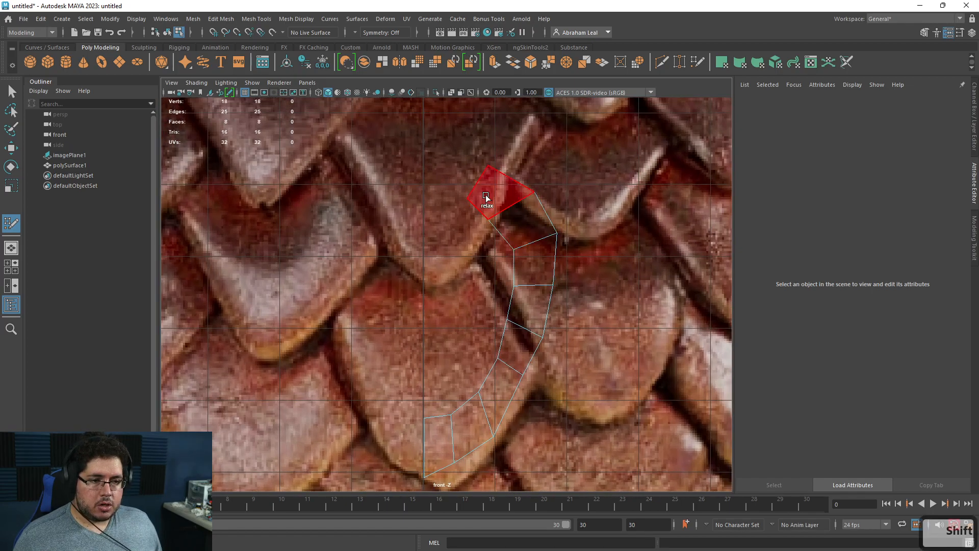
- Add two quads across the top of the scale so the border strip ends on the vertical axis
click(449, 137)
shift+click(459, 169)
click(424, 179)
click(424, 130)
shift+click(431, 157)
- Reposition the vertices at the upper bend of the border strip to round off the outline
drag(444, 160, 493, 174)
mouse_move(514, 202)
mouse_down()
mouse_move(482, 188)
mouse_move(516, 205)
mouse_up()
drag(484, 179, 482, 188)
drag(502, 160, 509, 152)
drag(490, 215, 521, 203)
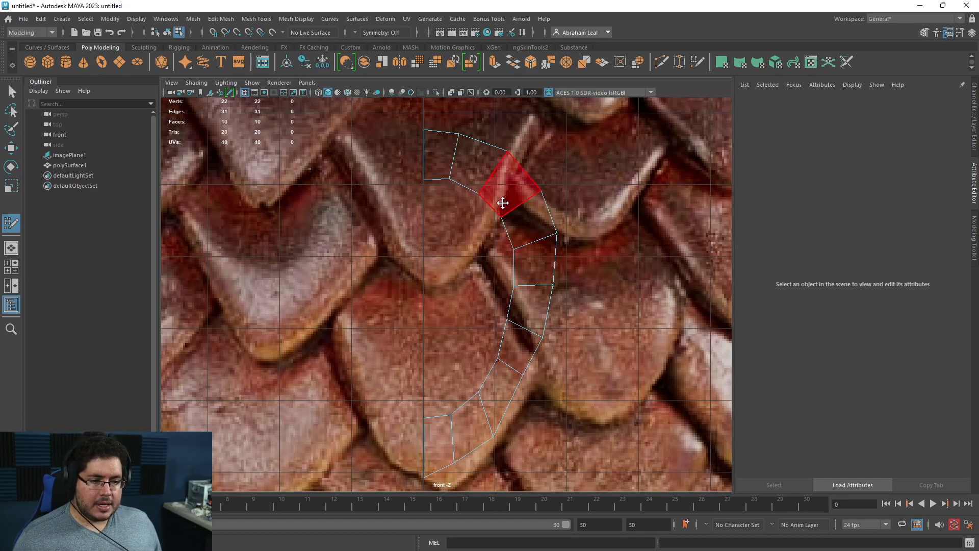
- Add a quad along the vertical axis directly above the bottom quad of the border strip
scroll(454, 326, up, 1)
click(420, 360)
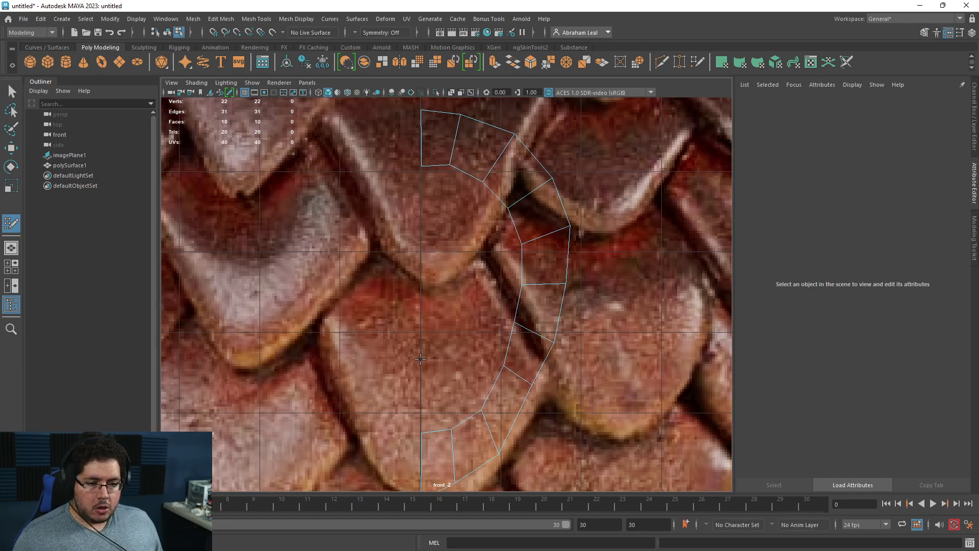
click(445, 359)
shift+click(435, 407)
key(ctrl+z)
shift+click(431, 396)
- Continue the axis column with three more quads up to the top of the border strip and relax its vertices
click(421, 288)
click(448, 286)
shift+click(434, 323)
click(421, 227)
click(447, 229)
shift+click(438, 251)
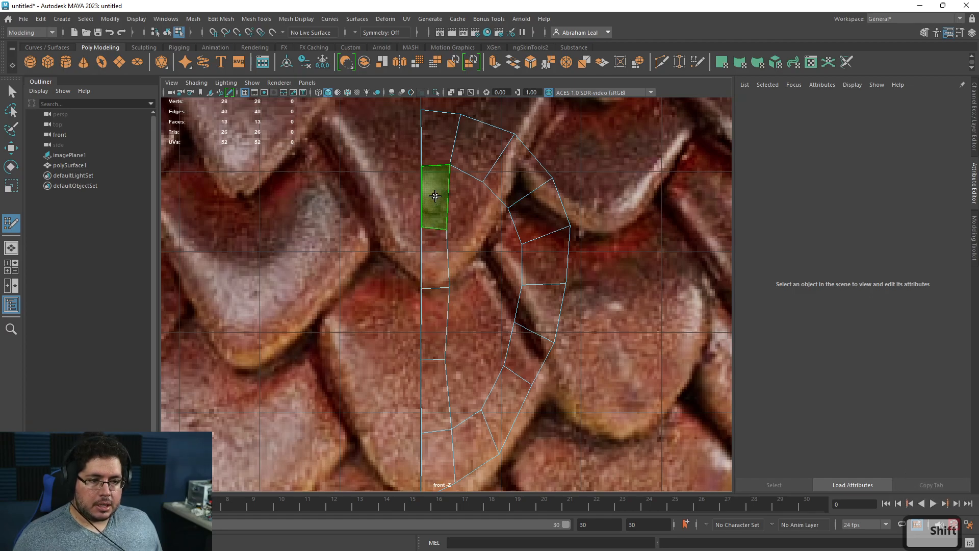
shift+click(439, 197)
shift+drag(445, 283, 439, 287)
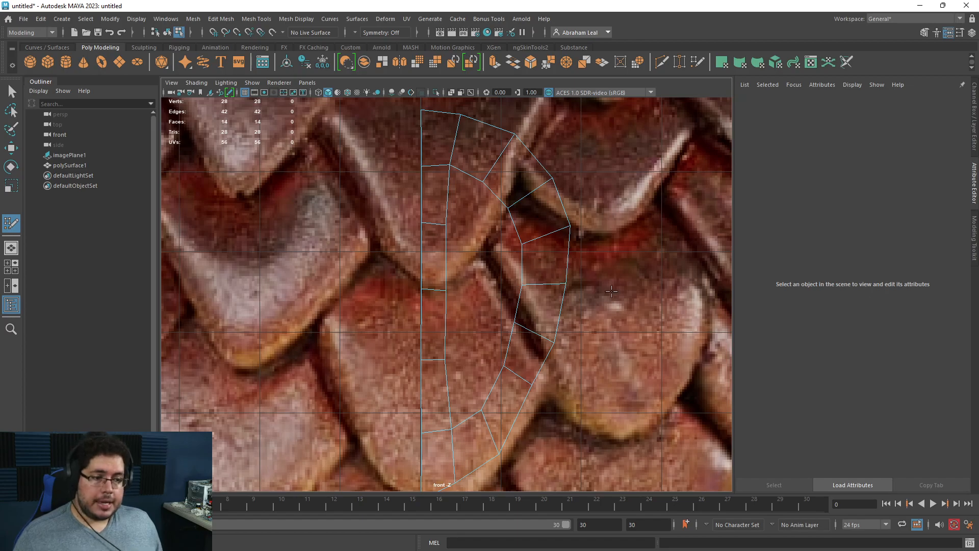
- Fill a quad across the middle between the axis column and border strip, and align the surrounding vertices and edges
drag(514, 326, 544, 324)
drag(445, 359, 445, 327)
shift+click(484, 301)
drag(442, 271, 441, 279)
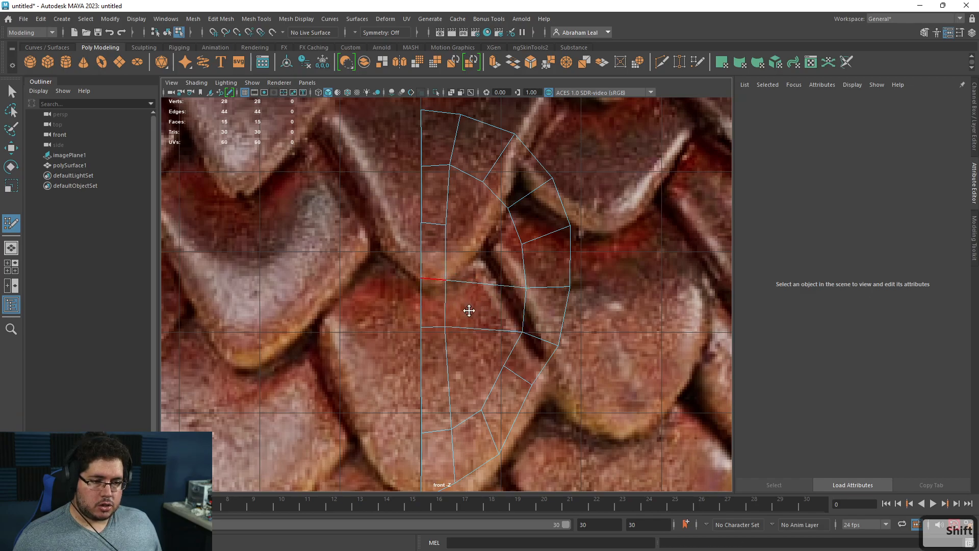
drag(561, 328, 562, 323)
drag(538, 317, 536, 310)
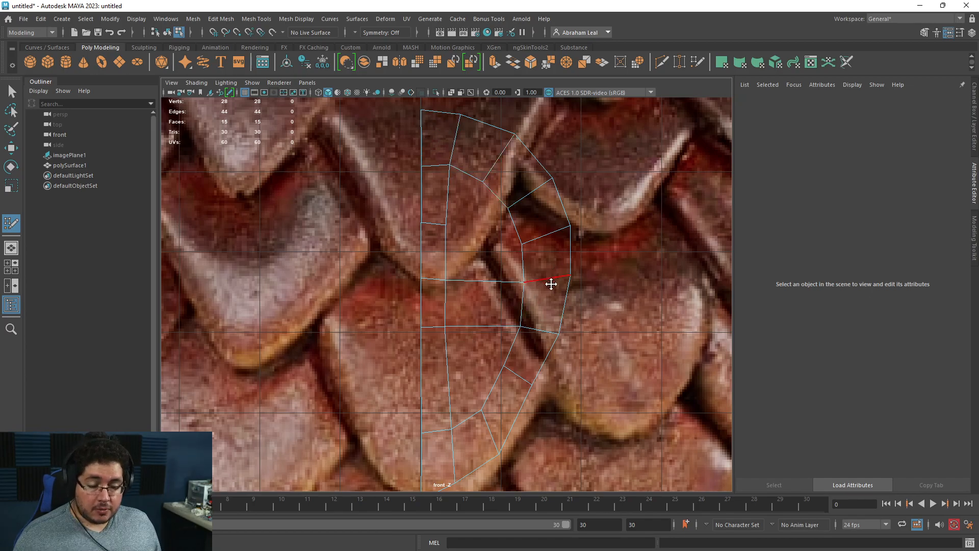
- Insert an edge loop across the lower axis column and fill the neighbouring gaps with quads
scroll(459, 331, up, 1)
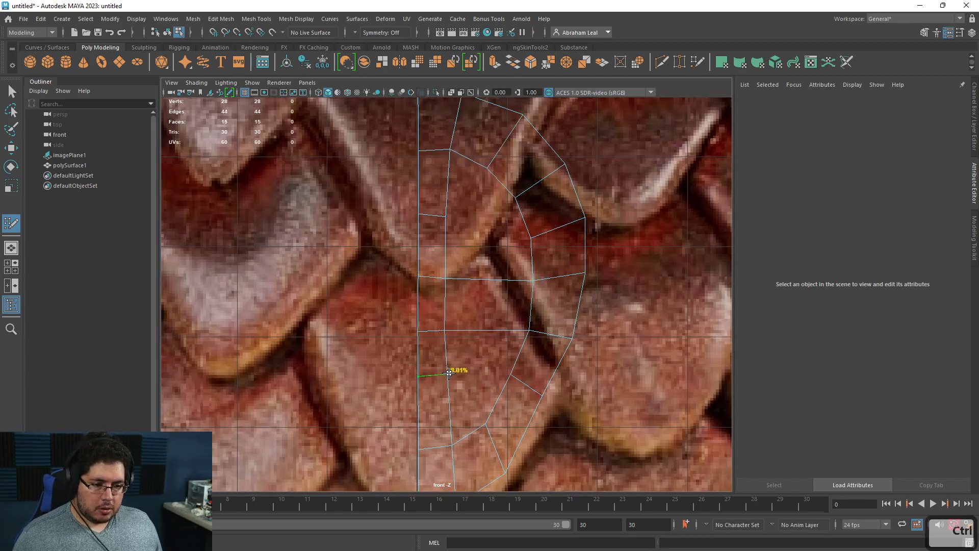
shift+click(483, 360)
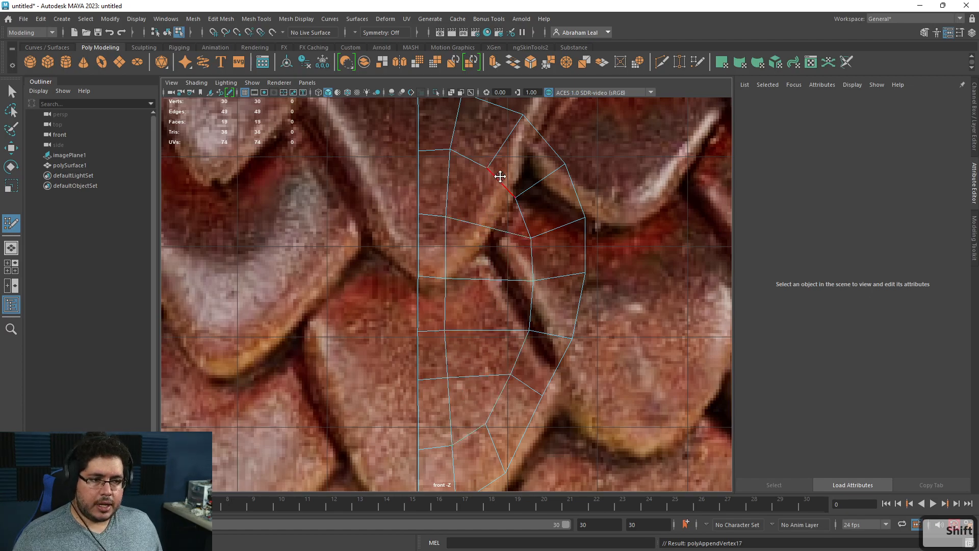
shift+click(486, 233)
- Insert a vertical edge loop through the interior quads, fill the remaining upper openings and relax the interior vertices
ctrl+click(486, 227)
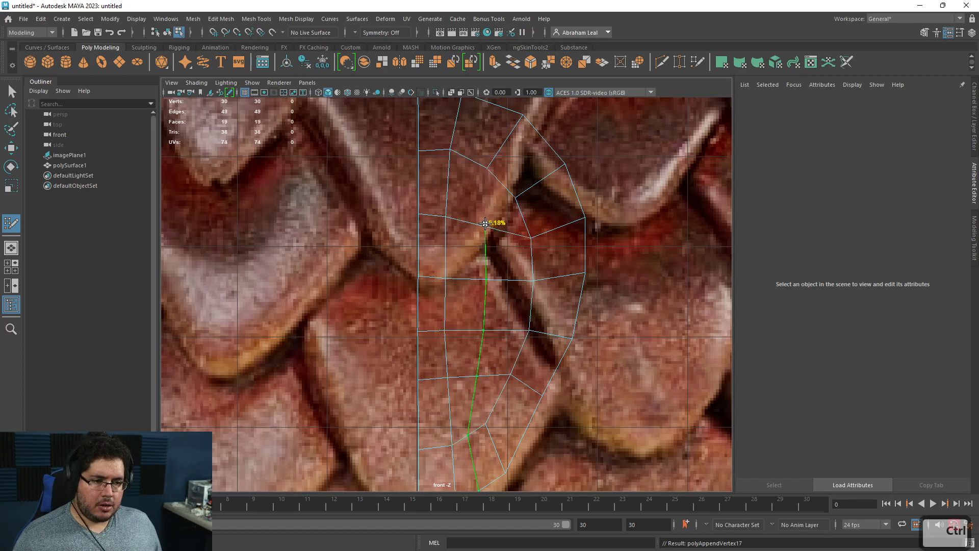
shift+click(502, 206)
shift+click(467, 206)
mouse_move(489, 266)
shift+mouse_down()
mouse_move(448, 426)
mouse_move(527, 319)
mouse_move(498, 175)
mouse_move(513, 212)
mouse_move(497, 322)
shift+mouse_up()
- Select the vertices along the mesh's inner border, scale them into a straight line and snap them to the vertical axis
scroll(497, 322, down, 6)
scroll(489, 312, up, 1)
key(q)
right_drag(477, 256, 428, 254)
drag(432, 412, 432, 411)
key(r)
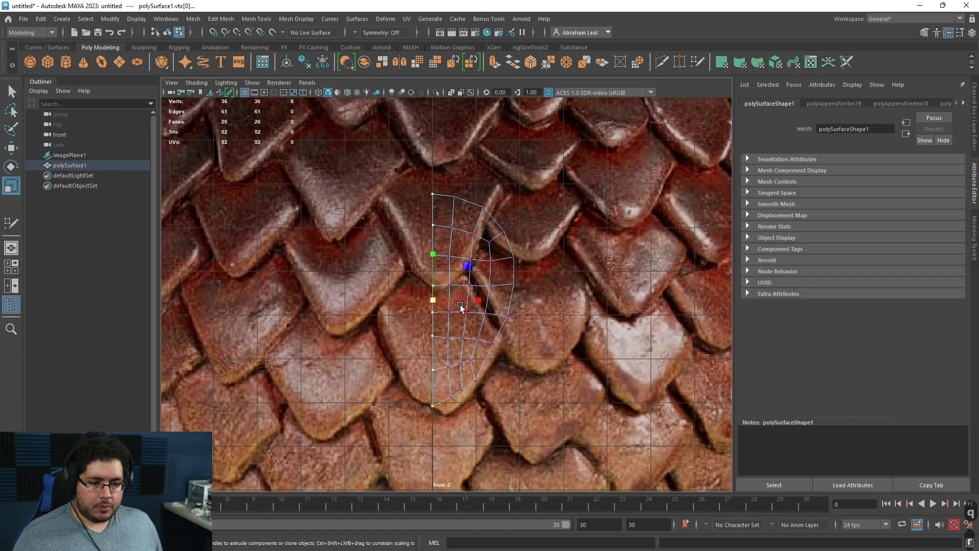
scroll(447, 301, up, 2)
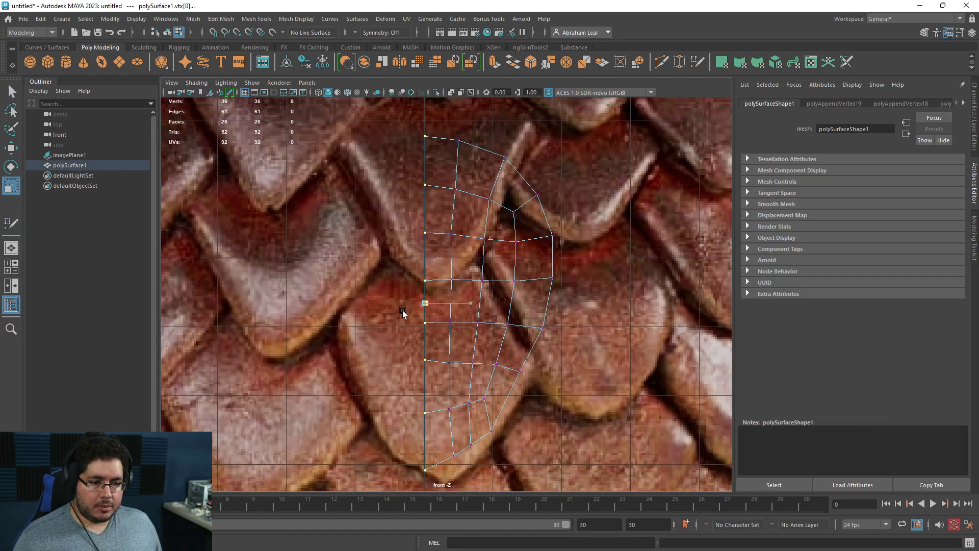
key(w)
- Mirror the half scale across the X axis with merged border vertices and a merge threshold of 0.001
key(F8)
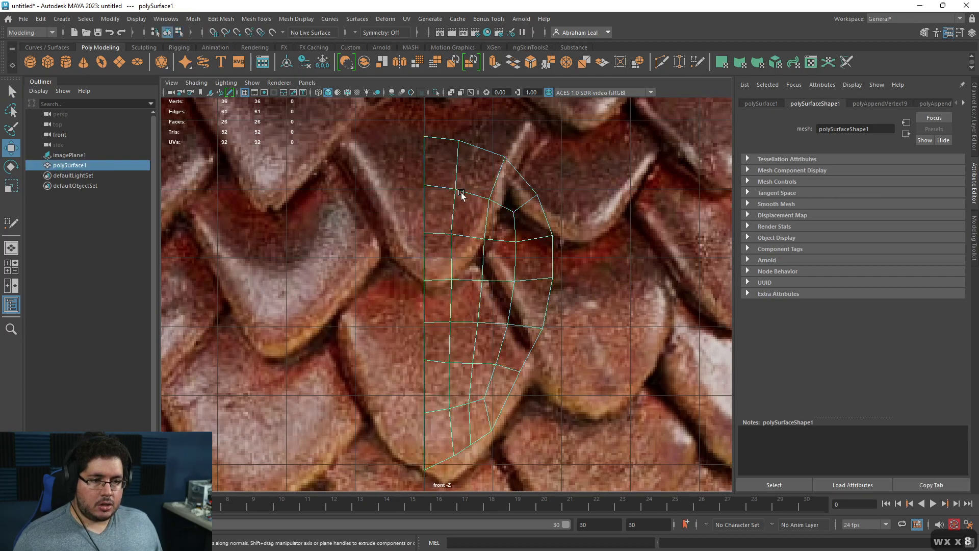
shift+right_drag(462, 193, 459, 307)
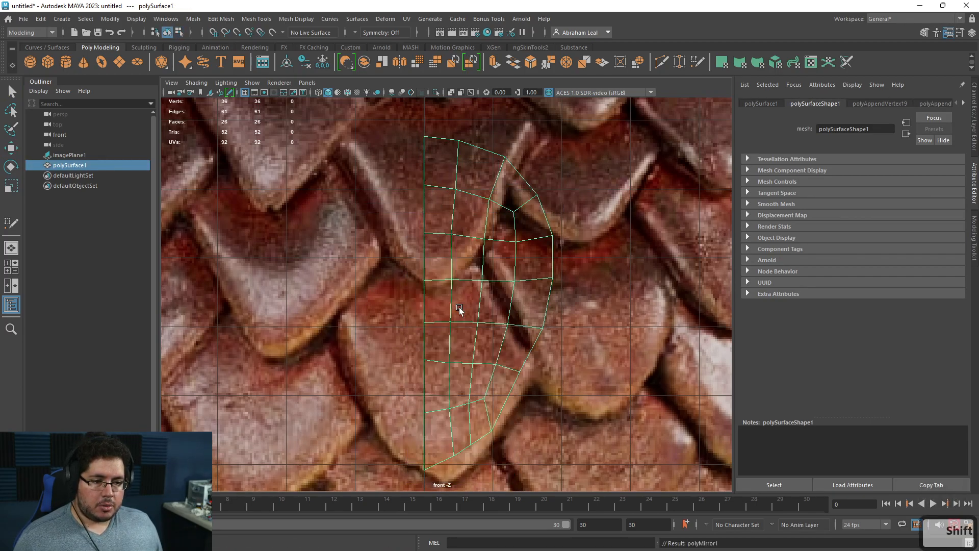
scroll(509, 314, down, 3)
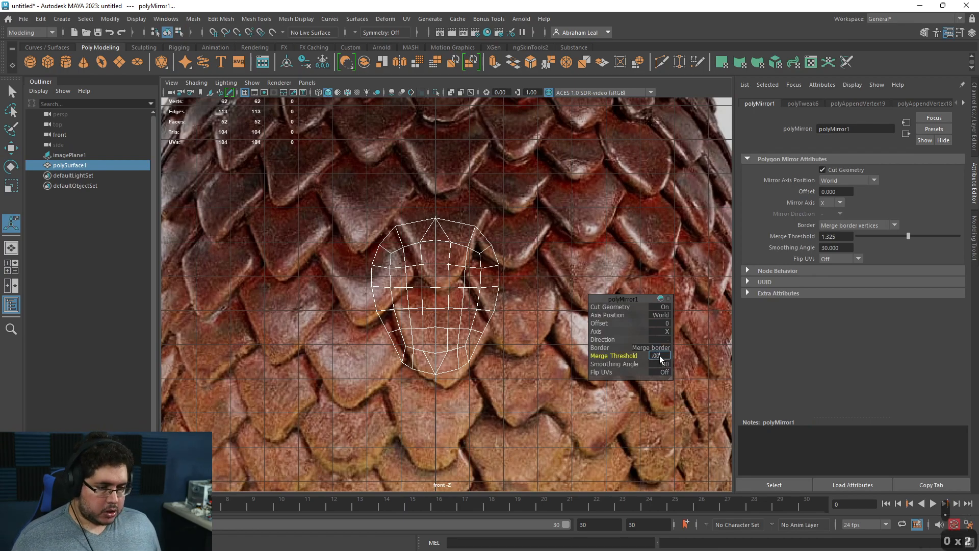
text(1)
key(Return)
- Move the reference image plane back along Z in the perspective view, leaving the mirrored scale in front of it
click(561, 203)
click(433, 271)
key(space)
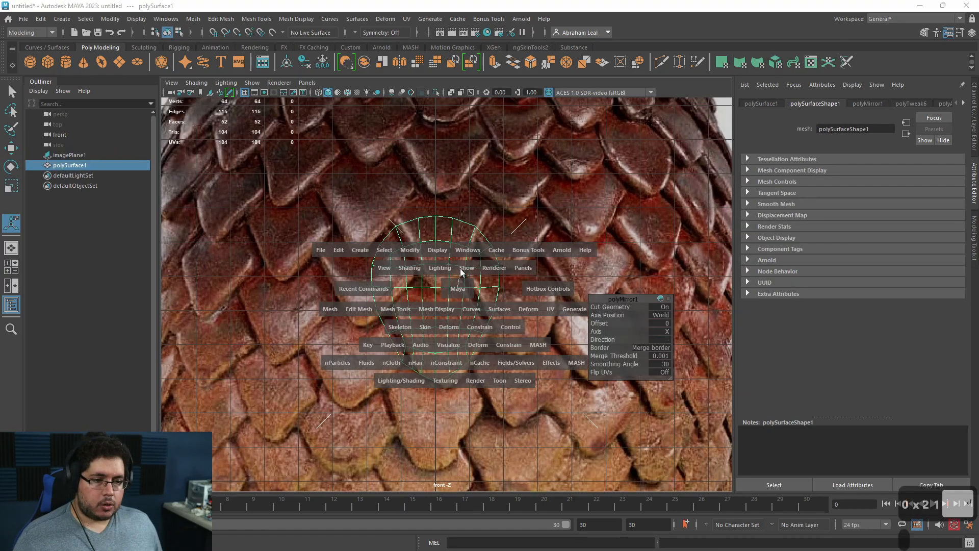
click(459, 278)
alt+drag(462, 286, 501, 308)
alt+right_drag(502, 308, 434, 270)
click(413, 247)
alt+drag(413, 247, 454, 252)
alt+middle_drag(454, 253, 464, 326)
mouse_move(464, 325)
alt+right_down()
mouse_move(461, 290)
mouse_move(457, 321)
alt+right_up()
key(w)
drag(508, 282, 374, 259)
- Inspect the flat mirrored scale against the reference from several angles, ending in unsmoothed display
click(452, 241)
alt+drag(452, 241, 444, 242)
click(431, 198)
alt+right_drag(492, 305, 571, 302)
alt+middle_drag(571, 302, 589, 416)
alt+drag(589, 416, 625, 357)
alt+right_drag(625, 357, 474, 322)
alt+drag(474, 322, 547, 372)
key(1)
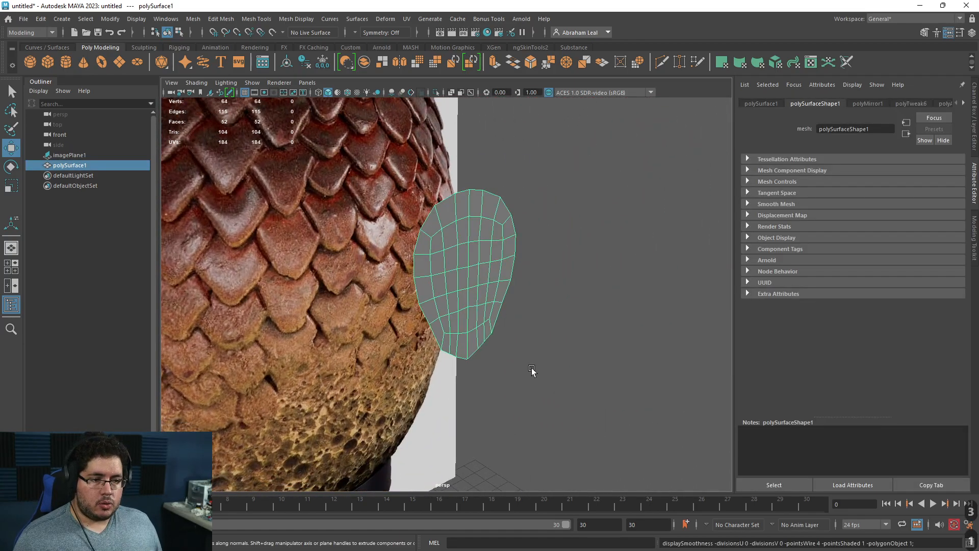
- Extrude the whole scale to give it thickness
alt+right_drag(311, 246, 335, 286)
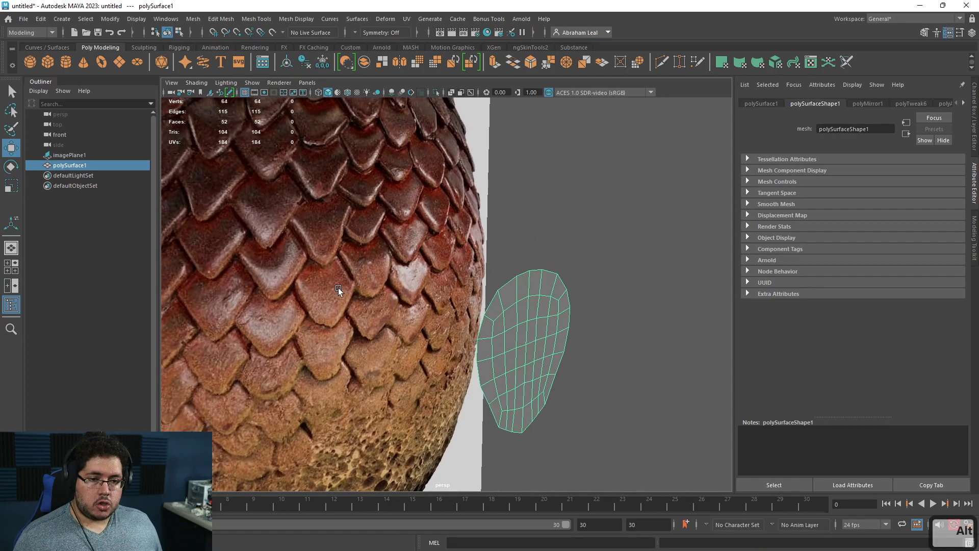
alt+drag(468, 312, 505, 307)
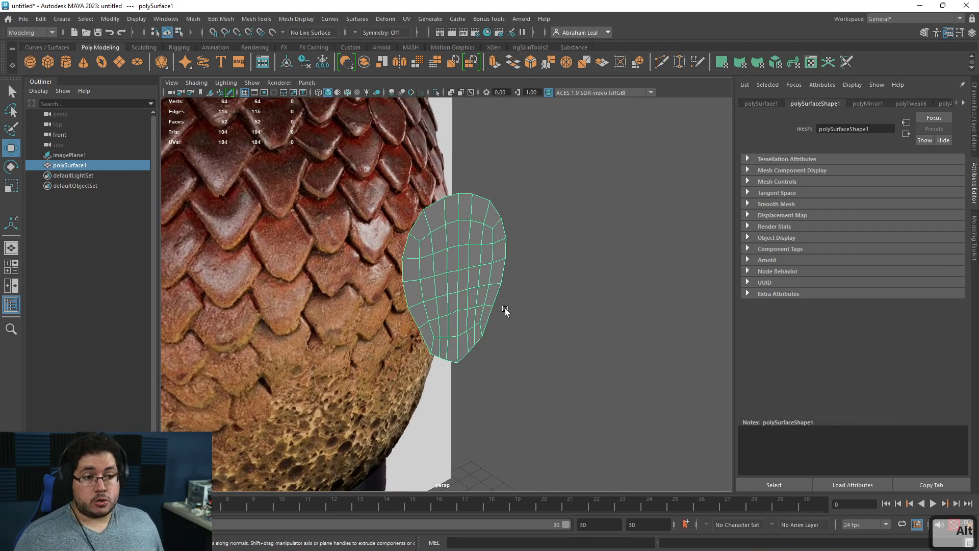
key(ctrl+e)
drag(489, 357, 498, 363)
- Bevel the border edge loops around the scale's front and back faces, raising the bevel's segment count
right_drag(441, 241, 439, 219)
double_click(427, 230)
alt+drag(444, 245, 546, 280)
alt+middle_drag(546, 280, 484, 292)
alt+right_drag(484, 292, 542, 323)
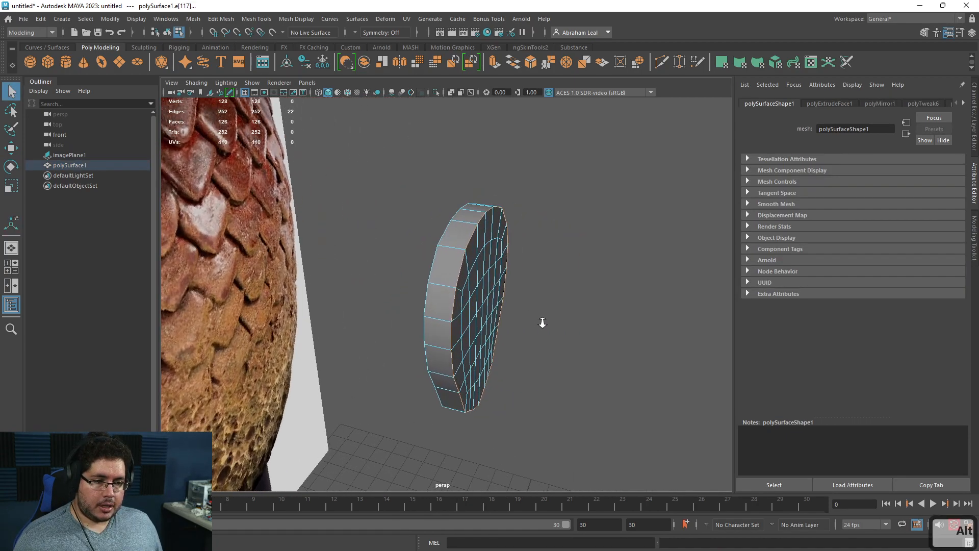
click(530, 62)
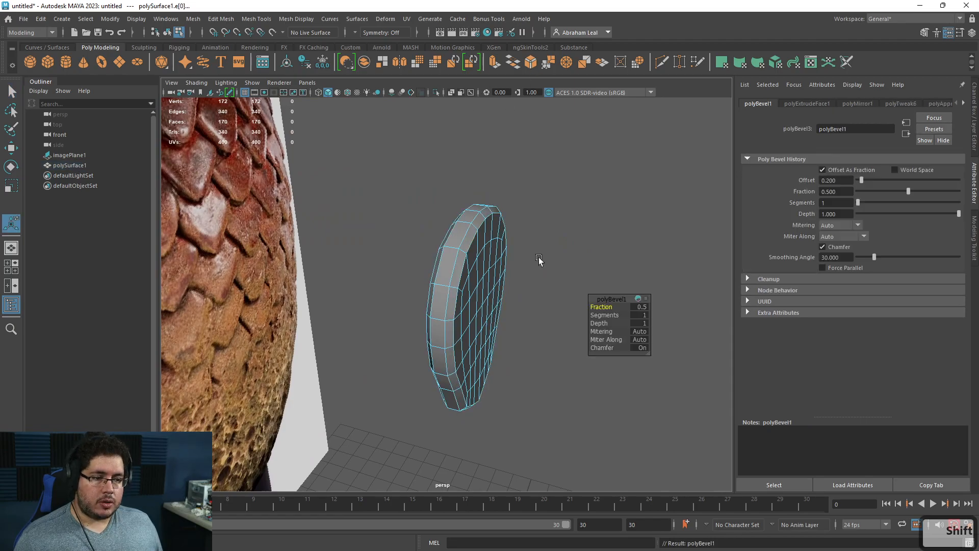
click(603, 315)
drag(602, 316, 620, 307)
- Turn on smooth mesh preview for the scale and compare it with the egg reference
alt+drag(528, 314, 414, 300)
key(3)
click(520, 315)
alt+drag(520, 316, 343, 298)
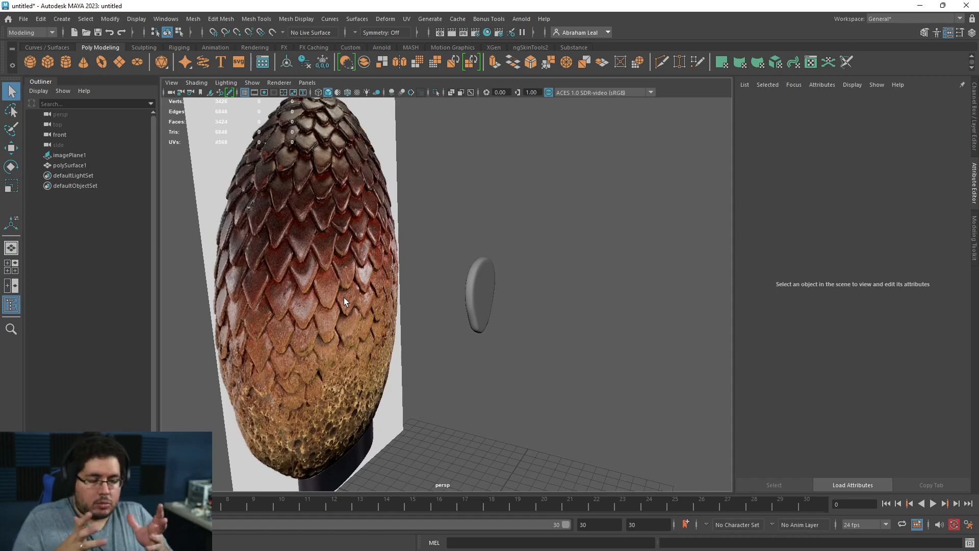
- Create a polygon sphere in the front view, scale it to the egg's width and move it up over the reference
click(487, 298)
click(579, 334)
key(space)
drag(584, 335, 580, 348)
alt+right_drag(579, 348, 433, 300)
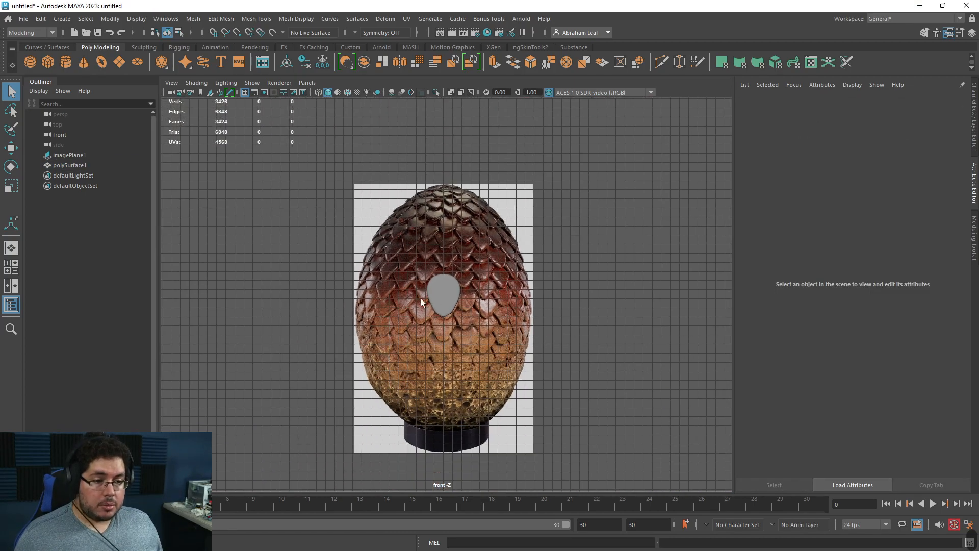
click(35, 62)
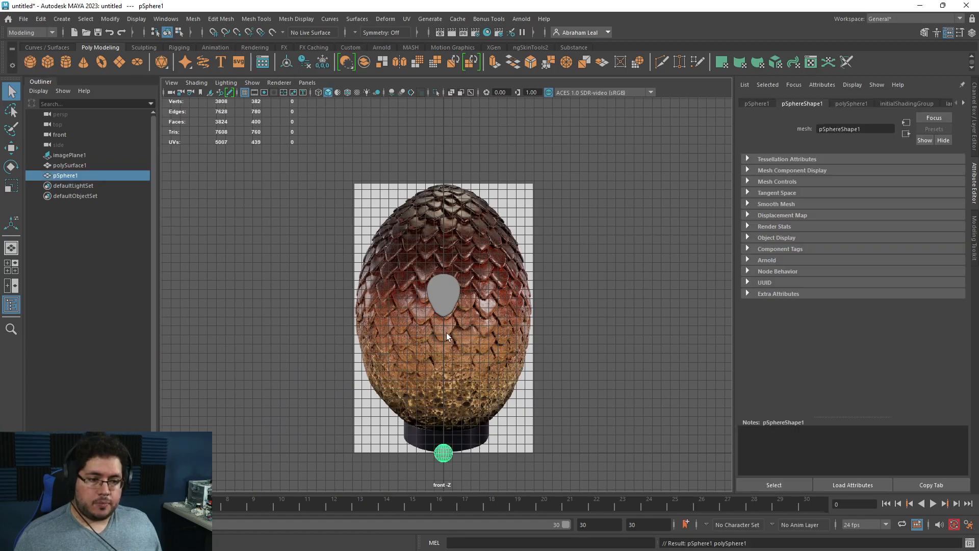
key(w)
key(r)
drag(444, 453, 548, 444)
key(w)
drag(445, 391, 449, 267)
key(r)
drag(444, 326, 484, 325)
- Pull the sphere's top vertex up to the egg's tip using soft selection with a wide falloff
right_drag(454, 260, 420, 260)
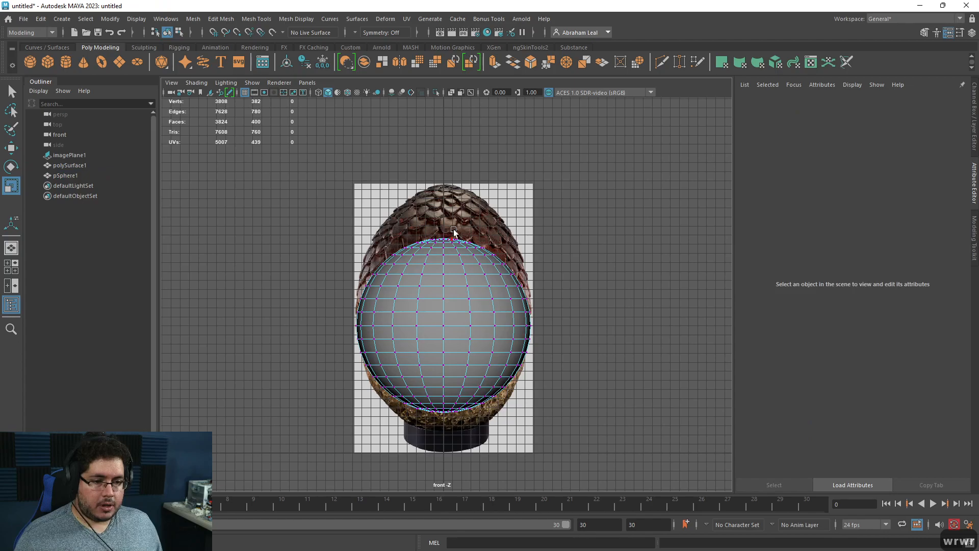
click(442, 238)
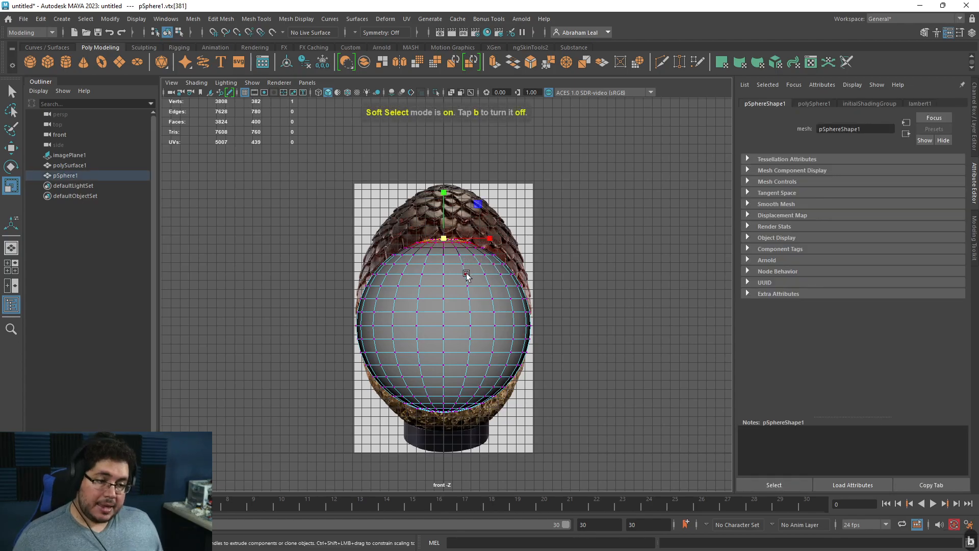
middle_drag(476, 274, 613, 267)
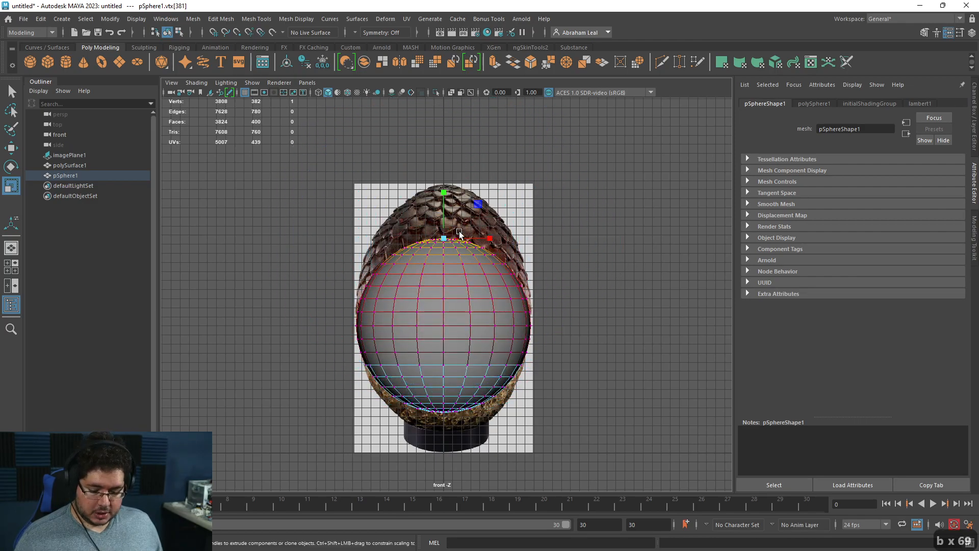
key(w)
drag(447, 186, 448, 137)
key(r)
drag(445, 190, 443, 165)
key(ctrl+z)
key(w)
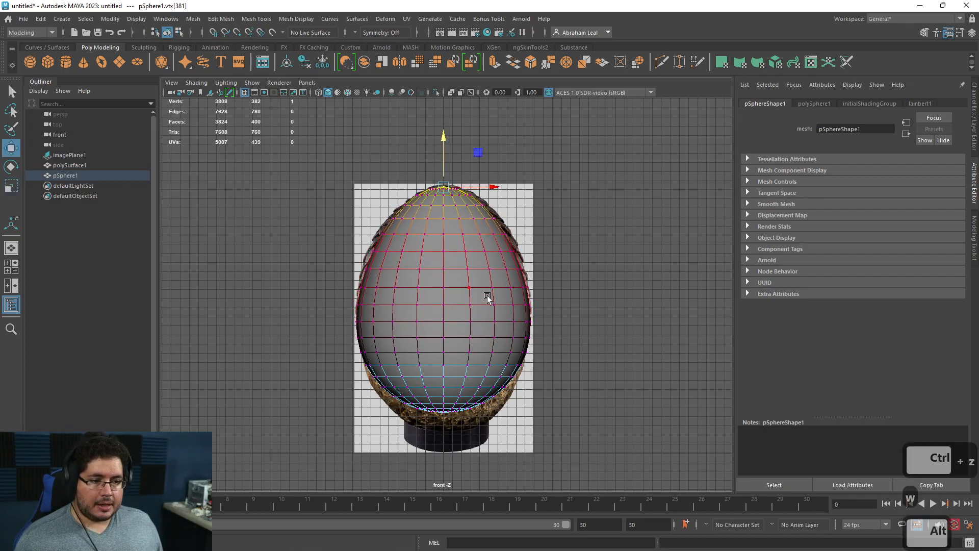
- Lower the sphere's bottom rows of vertices to match the egg's base, and turn off soft selection
alt+middle_drag(486, 405, 490, 351)
drag(403, 363, 334, 389)
drag(447, 288, 448, 301)
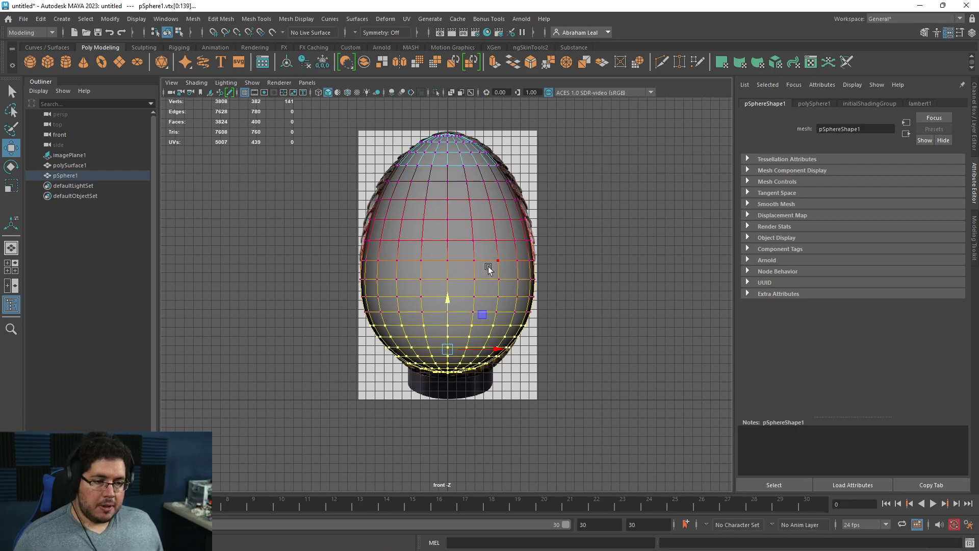
key(b)
- Return the egg to object mode and examine its shape from several angles in the perspective view
key(space)
drag(490, 268, 489, 245)
alt+drag(490, 265, 543, 285)
right_drag(543, 286, 602, 250)
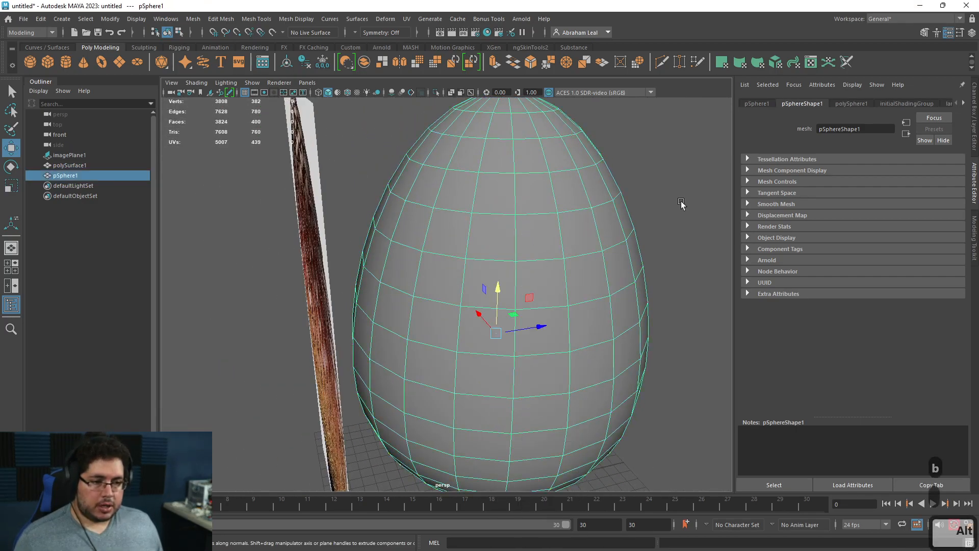
click(680, 202)
alt+drag(632, 240, 584, 266)
alt+right_drag(584, 266, 566, 296)
click(565, 308)
alt+drag(566, 308, 616, 323)
click(617, 323)
alt+drag(541, 327, 628, 292)
click(507, 285)
- Move the scale forward along Z to about 9.03, onto the egg's front surface, using the wireframe side view
key(space)
key(4)
alt+middle_drag(562, 301, 551, 448)
alt+right_drag(551, 449, 447, 285)
alt+middle_drag(447, 285, 465, 374)
alt+right_drag(465, 374, 481, 293)
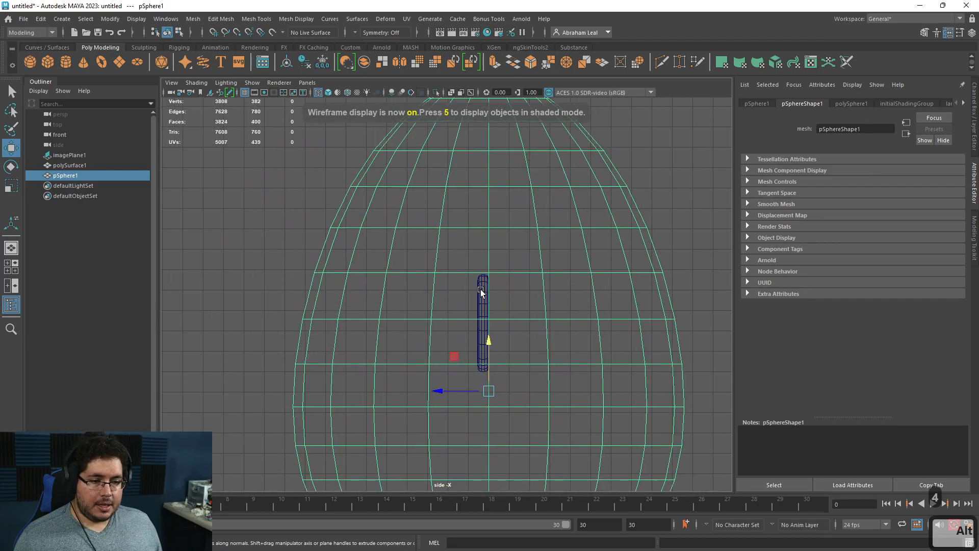
click(481, 292)
alt+middle_drag(456, 358, 488, 318)
key(w)
shift+middle_drag(426, 335, 279, 335)
alt+right_drag(280, 336, 328, 350)
alt+middle_drag(328, 350, 446, 343)
alt+right_drag(445, 343, 403, 296)
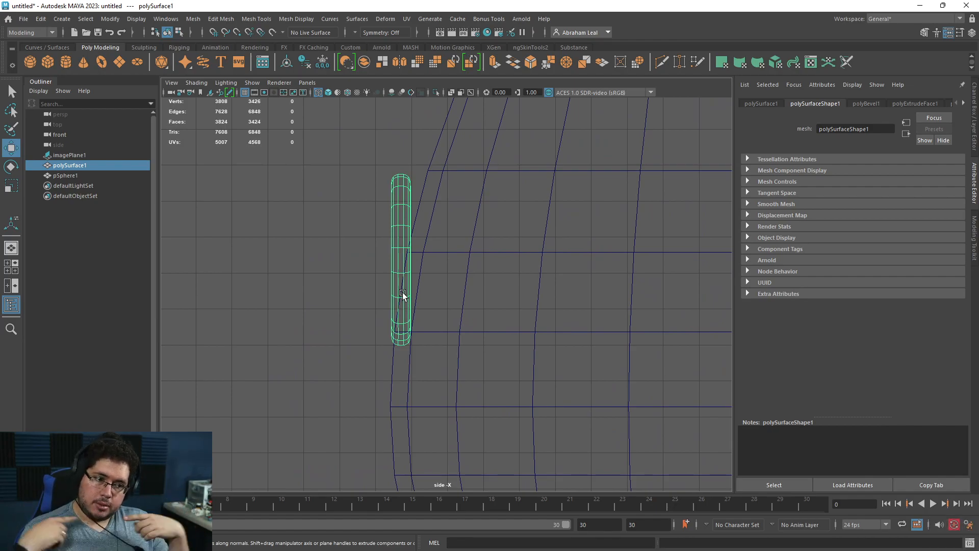
- Add a nonlinear Bend deformer to the scale
scroll(385, 285, up, 1)
scroll(400, 306, down, 3)
scroll(406, 313, up, 1)
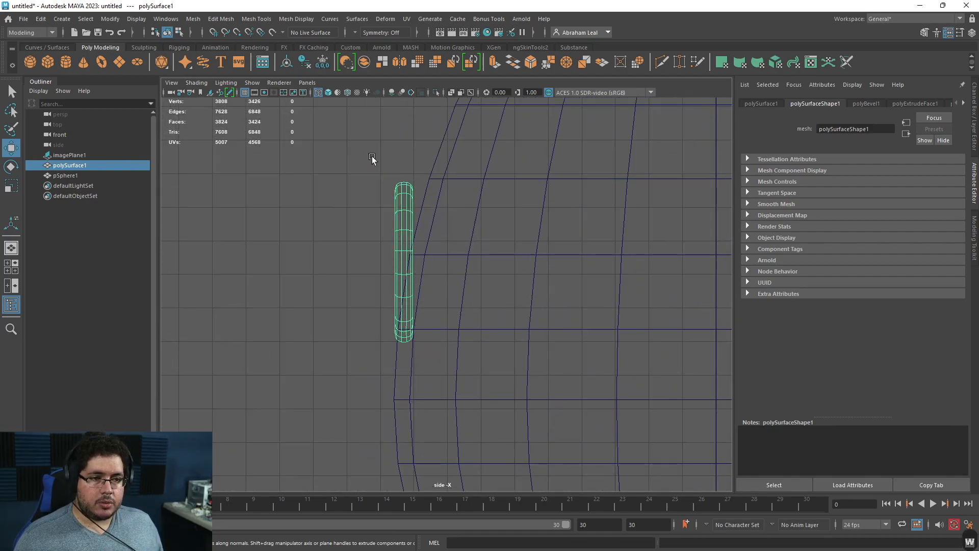
click(381, 18)
mouse_move(431, 205)
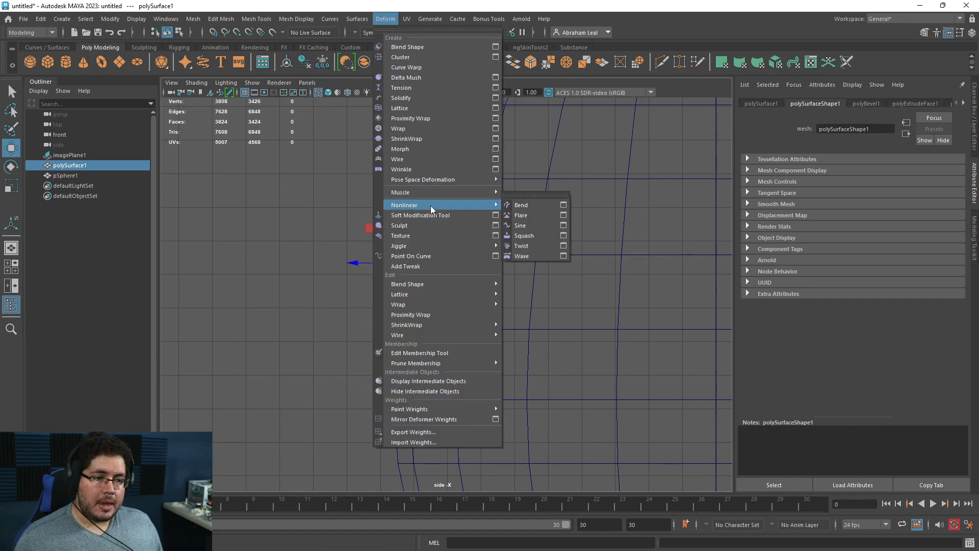
click(521, 206)
key(ctrl)
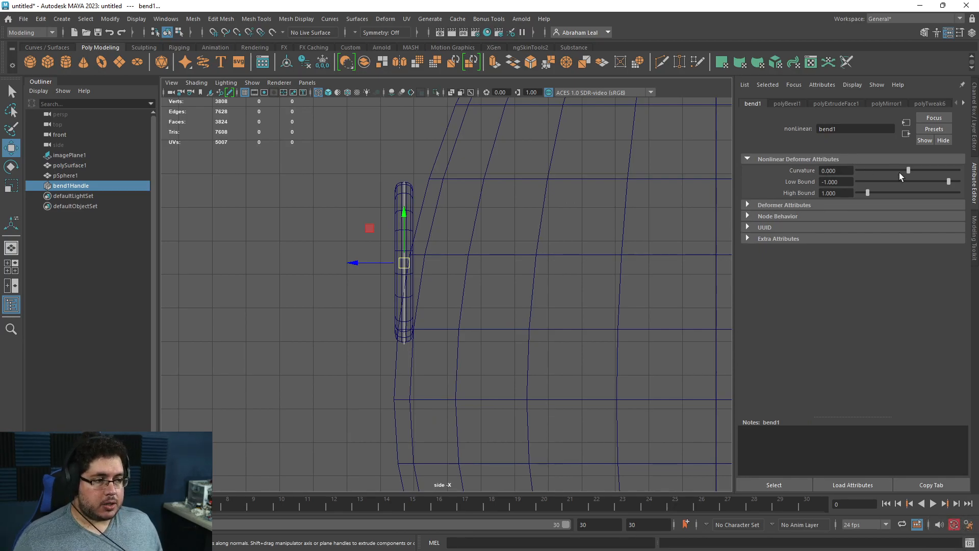
- Set the bend deformer's curvature to about 36.67
alt+drag(458, 281, 495, 304)
alt+middle_drag(495, 304, 555, 328)
key(ctrl+a)
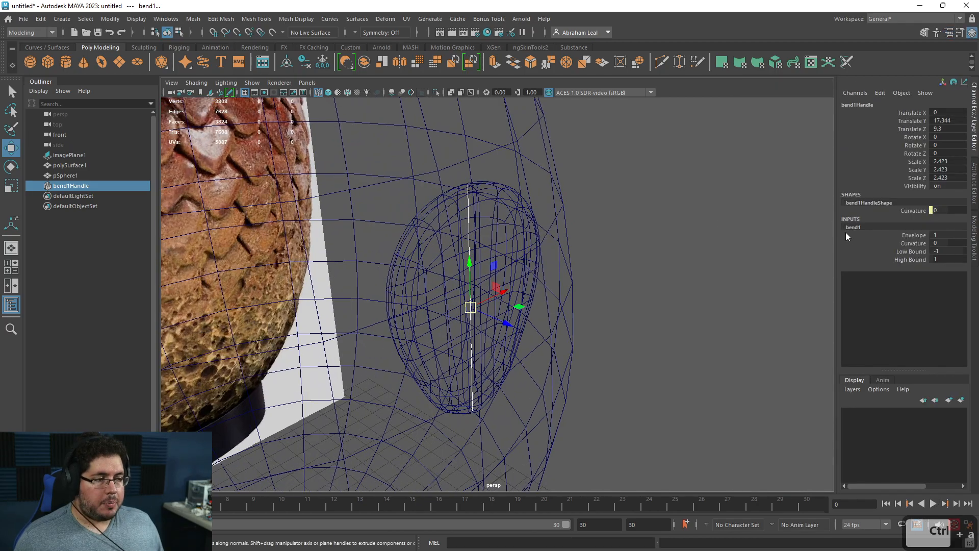
click(914, 244)
middle_drag(592, 251, 497, 227)
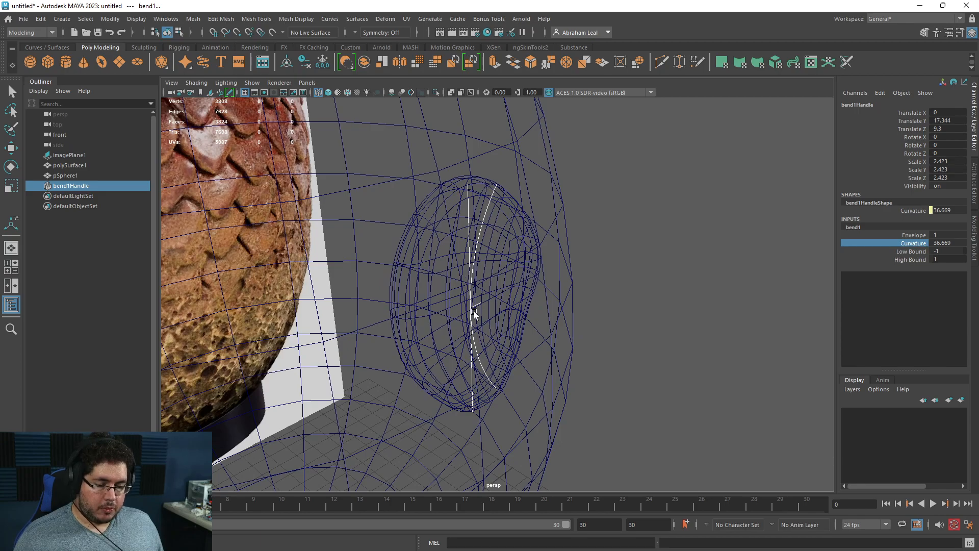
- Rotate the bend handle to 90 degrees in Y so the scale curves toward the egg
key(w)
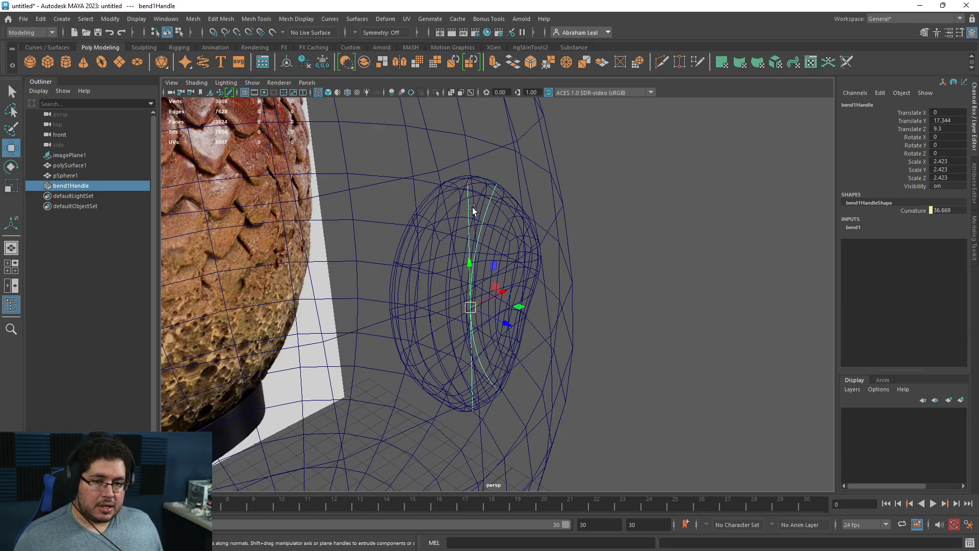
key(e)
drag(470, 330, 522, 316)
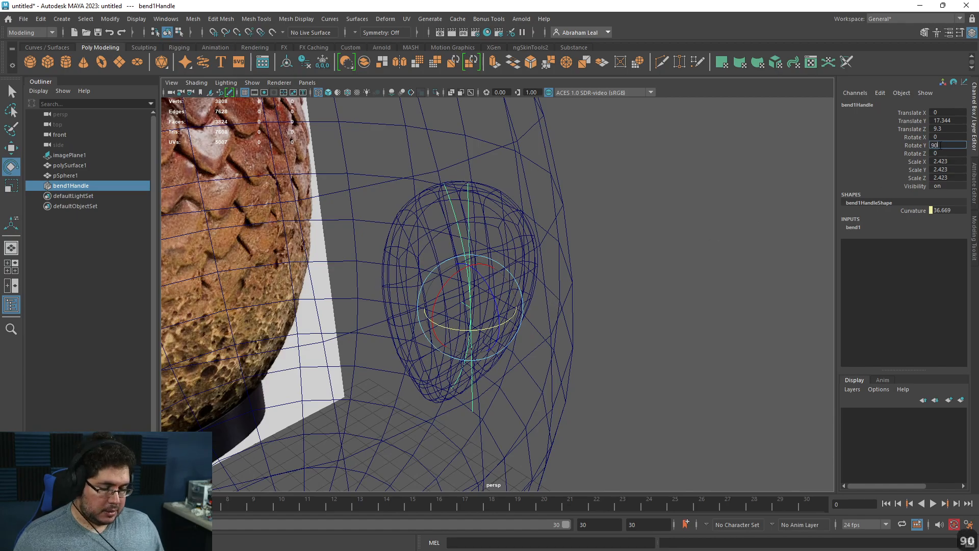
text(90)
key(Return)
- Adjust the bend's low bound and curvature in the side view so the scale follows the egg's silhouette more gently
alt+drag(775, 168, 592, 234)
key(space)
alt+right_drag(592, 235, 522, 275)
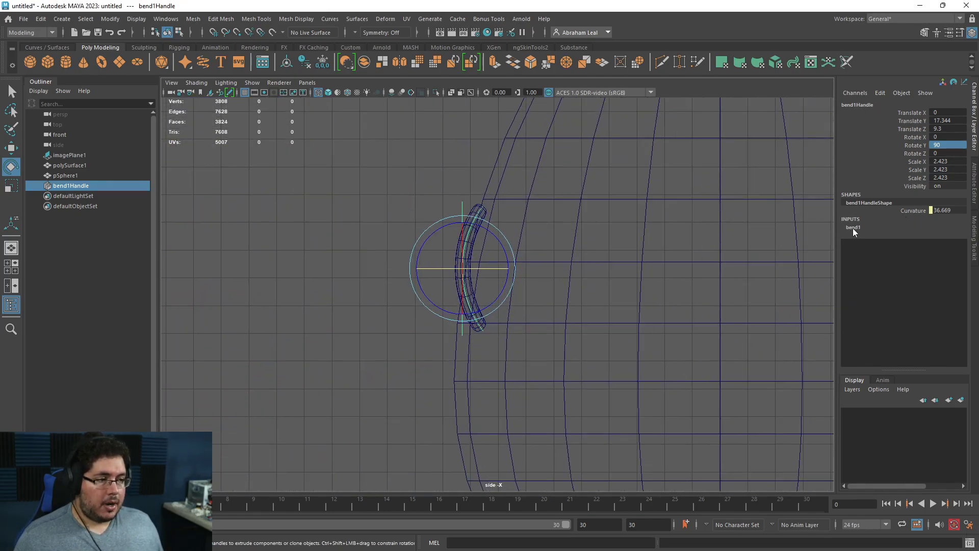
click(854, 228)
click(912, 244)
ctrl+middle_drag(564, 274, 546, 247)
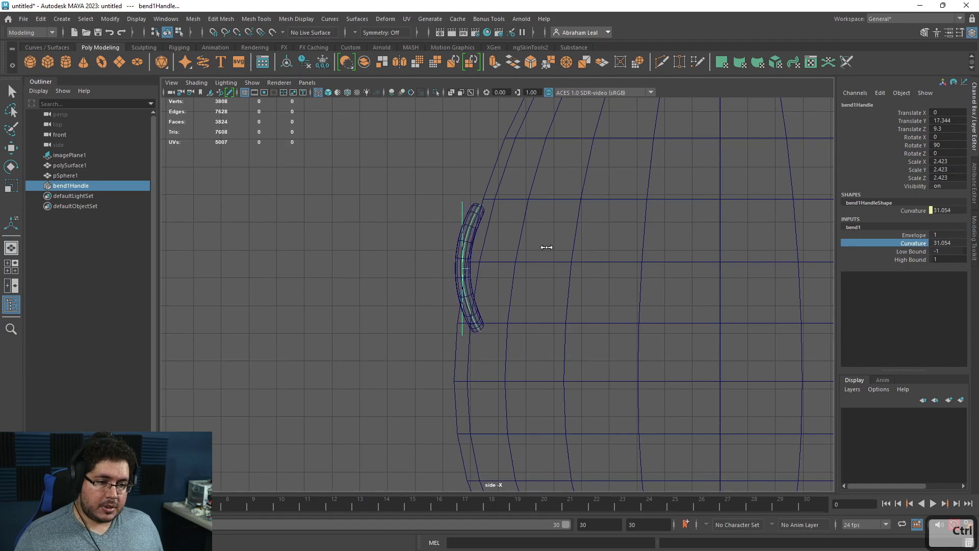
key(ctrl+z)
alt+right_drag(323, 290, 483, 289)
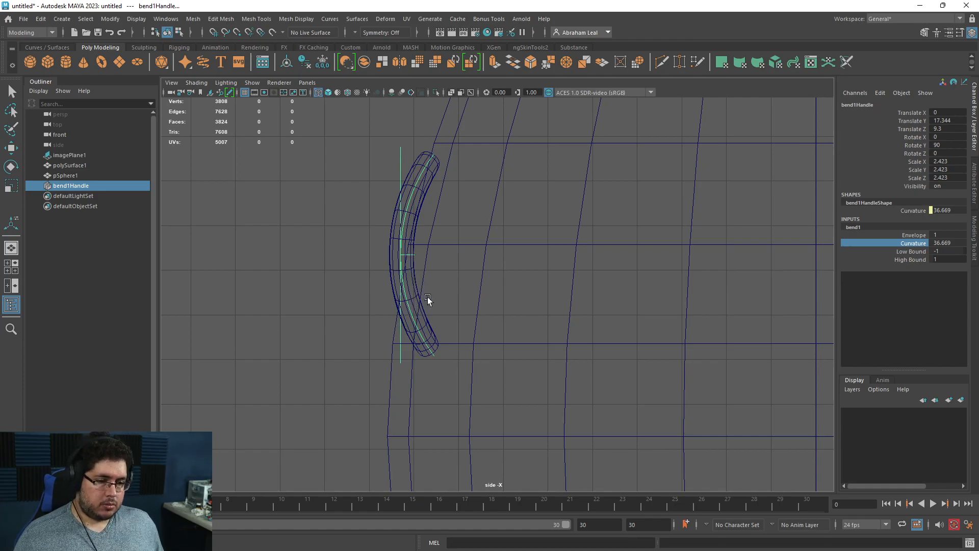
click(912, 253)
ctrl+middle_drag(623, 297, 572, 303)
click(913, 243)
ctrl+middle_drag(651, 282, 538, 268)
- Try shifting the scale vertically through the bend deformer, and undo the moves
click(389, 226)
key(w)
middle_drag(390, 227, 451, 252)
key(ctrl+z)
key(ctrl+z)
key(ctrl+z)
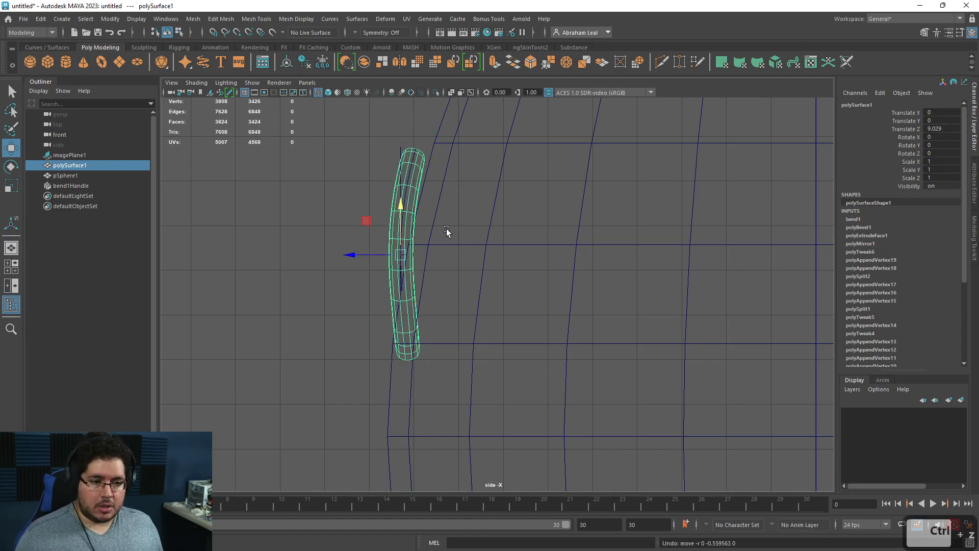
- Raise the scale to about 0.33 in Translate Y and delete its history to bake the bend
middle_drag(396, 215, 408, 190)
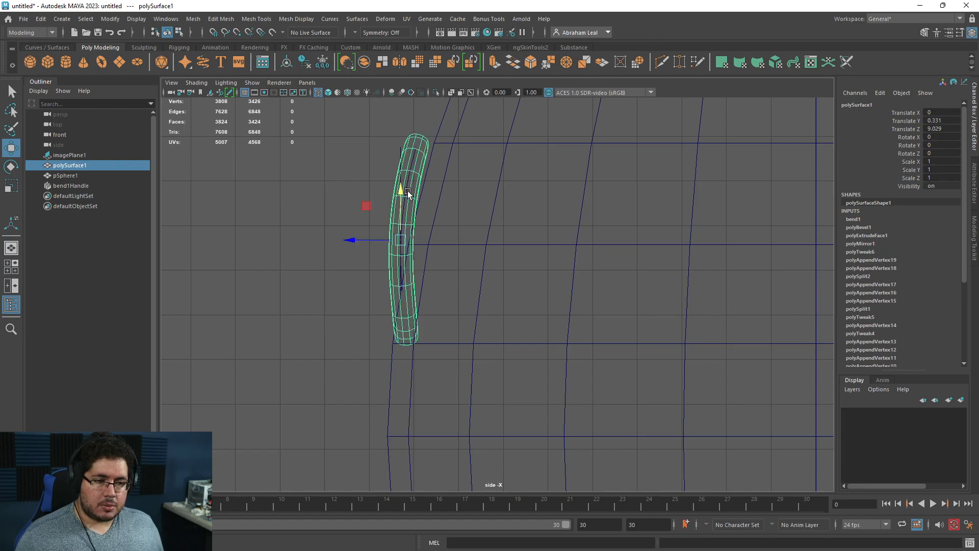
click(304, 63)
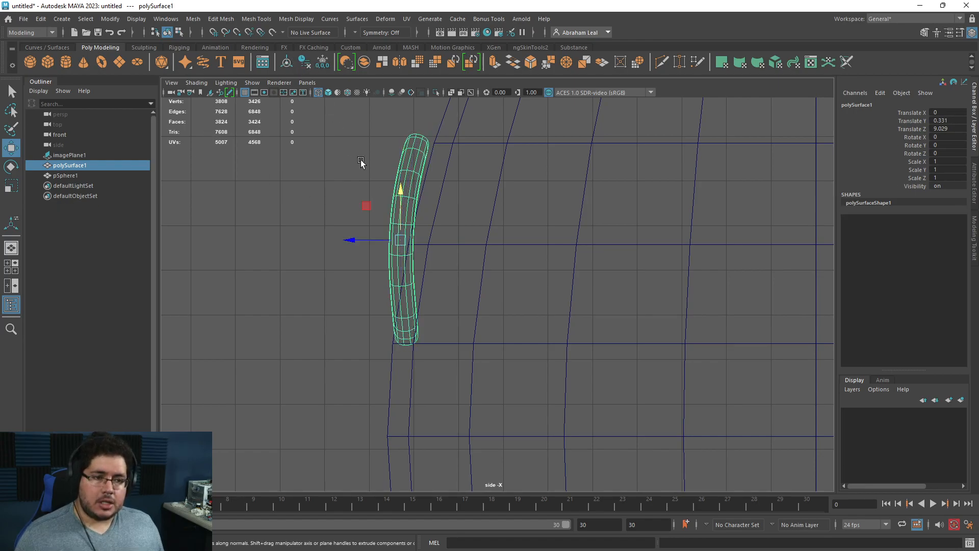
- Rotate the scale to about -10.5 degrees in X against the egg's slope and check it in the front view
key(e)
drag(419, 212, 439, 203)
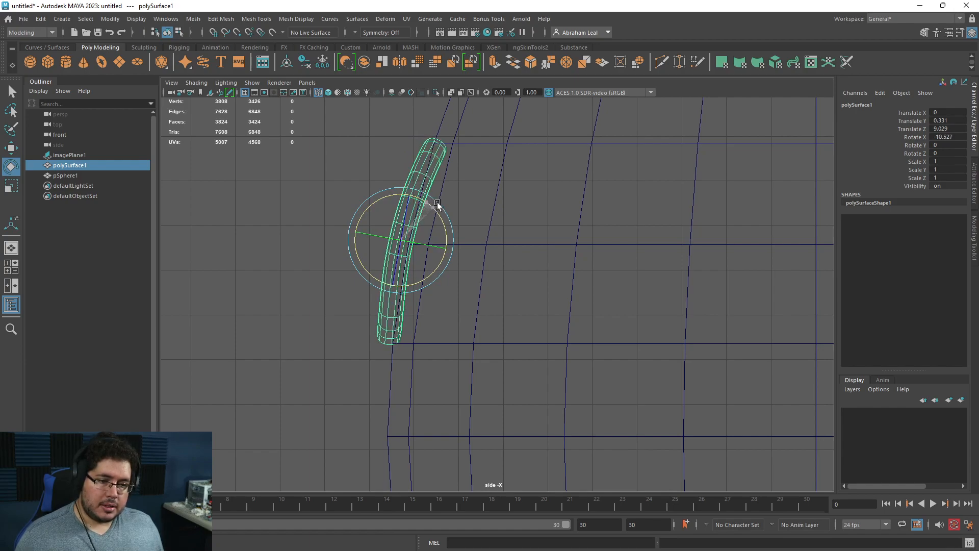
key(alt+Tab)
click(536, 359)
key(space)
drag(549, 343, 549, 365)
scroll(528, 327, up, 6)
alt+middle_drag(531, 194, 520, 302)
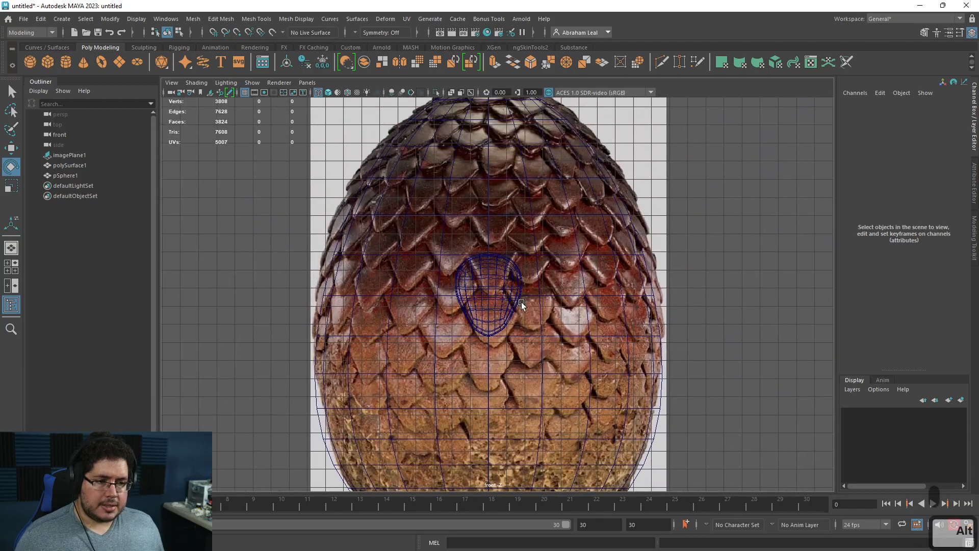
- Undo the trial rotation of the reference image in the front view
scroll(520, 302, up, 2)
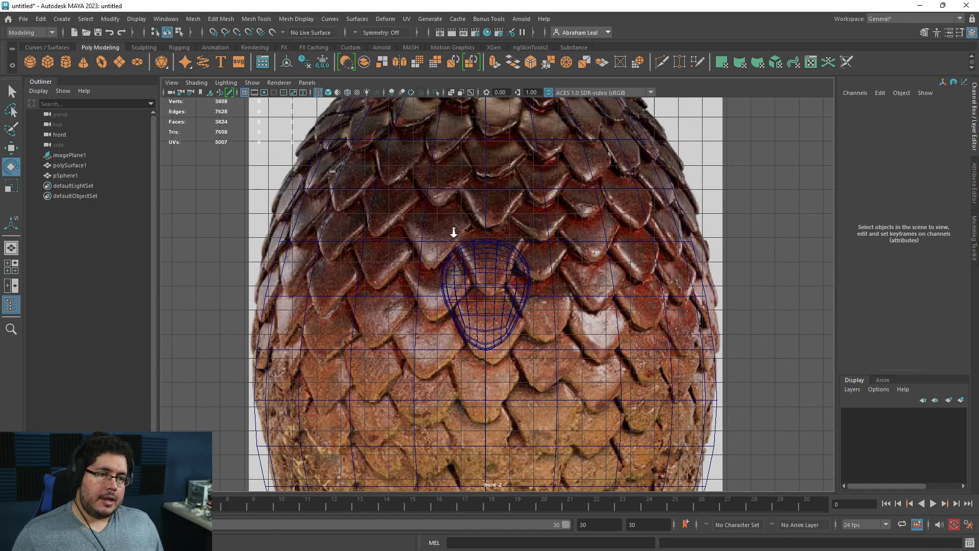
key(ctrl+z)
key(ctrl+z)
key(ctrl+z)
key(ctrl+z)
key(ctrl+z)
key(ctrl+z)
key(ctrl+z)
key(ctrl+z)
key(ctrl+z)
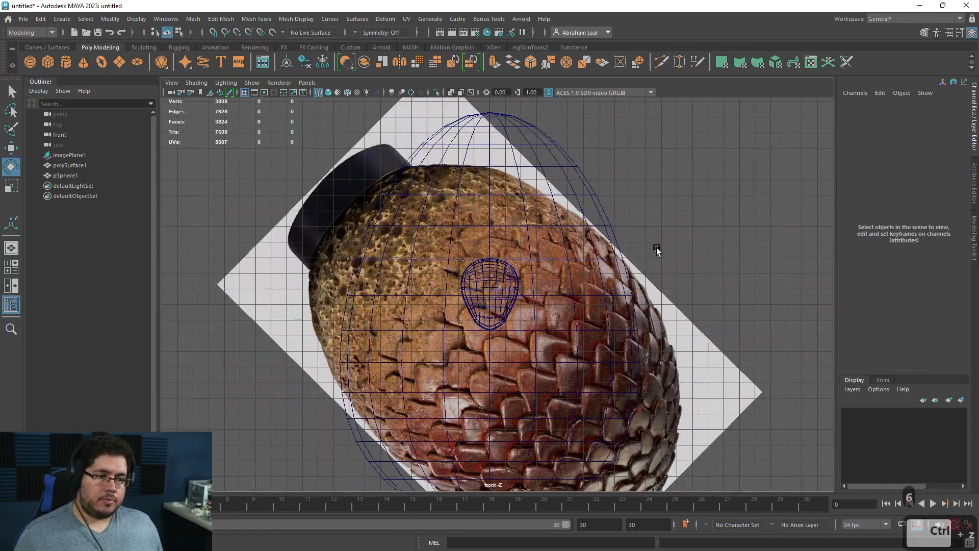
scroll(518, 145, up, 2)
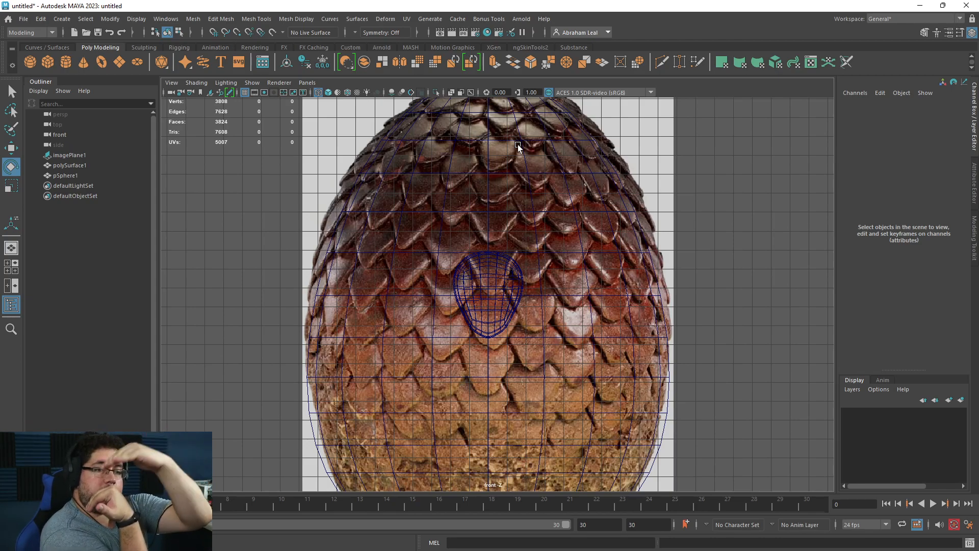
- Rotate the scale to about -19.3 degrees in X in the side view to follow the egg's slope
key(space)
drag(570, 234, 615, 234)
scroll(409, 308, up, 3)
click(326, 217)
scroll(326, 218, down, 3)
alt+middle_drag(394, 237, 413, 273)
drag(454, 244, 462, 249)
alt+middle_drag(463, 248, 422, 346)
- Try a duplicate scale just below the original, rotated to about -11.1 degrees in X, and delete it
key(ctrl+d)
key(w)
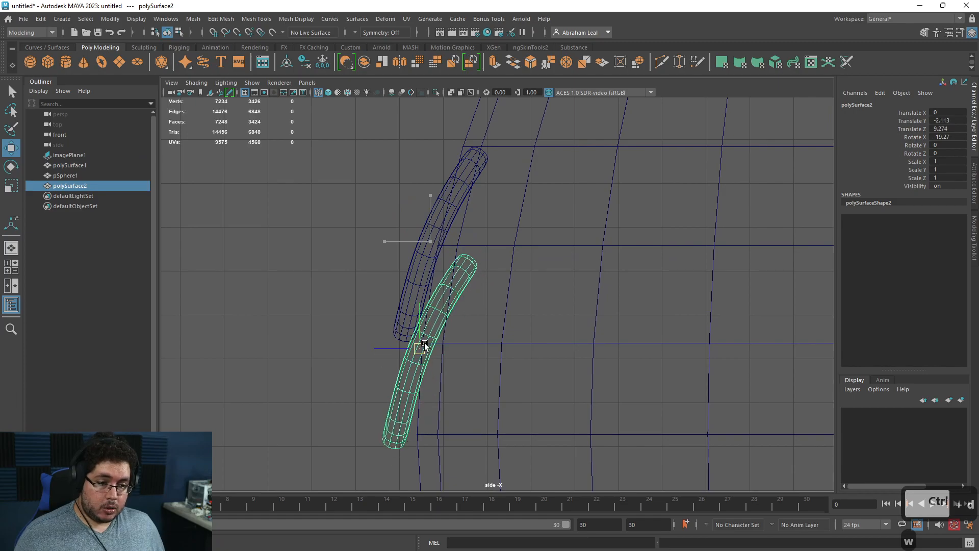
key(e)
drag(444, 312, 444, 304)
key(w)
drag(423, 341, 423, 333)
click(355, 372)
key(space)
drag(354, 376, 359, 351)
key(6)
mouse_move(359, 352)
alt+mouse_down()
mouse_move(454, 362)
mouse_move(427, 314)
mouse_move(327, 301)
mouse_move(372, 281)
mouse_move(480, 302)
mouse_move(415, 313)
alt+mouse_up()
click(431, 383)
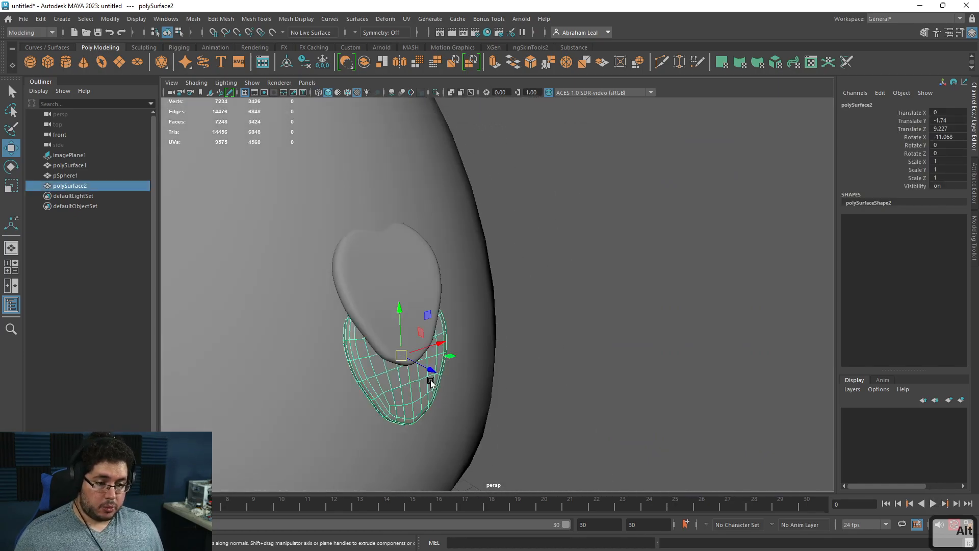
key(Delete)
- Shrink the scale uniformly to about 0.9 against the reference in the front view and undo the stray move
drag(442, 301, 441, 327)
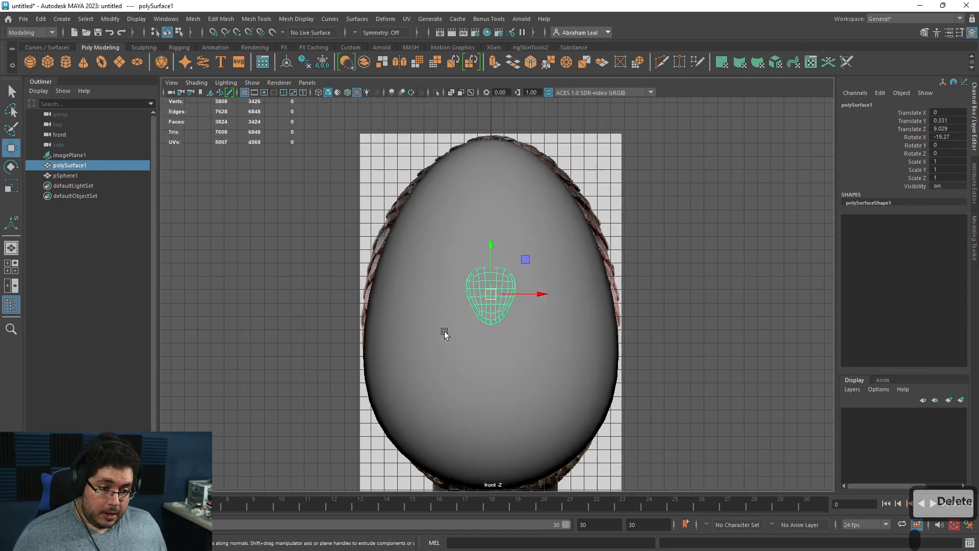
key(4)
scroll(489, 306, up, 5)
key(r)
mouse_move(480, 294)
mouse_down()
mouse_move(472, 294)
mouse_move(483, 303)
mouse_up()
key(w)
key(ctrl+z)
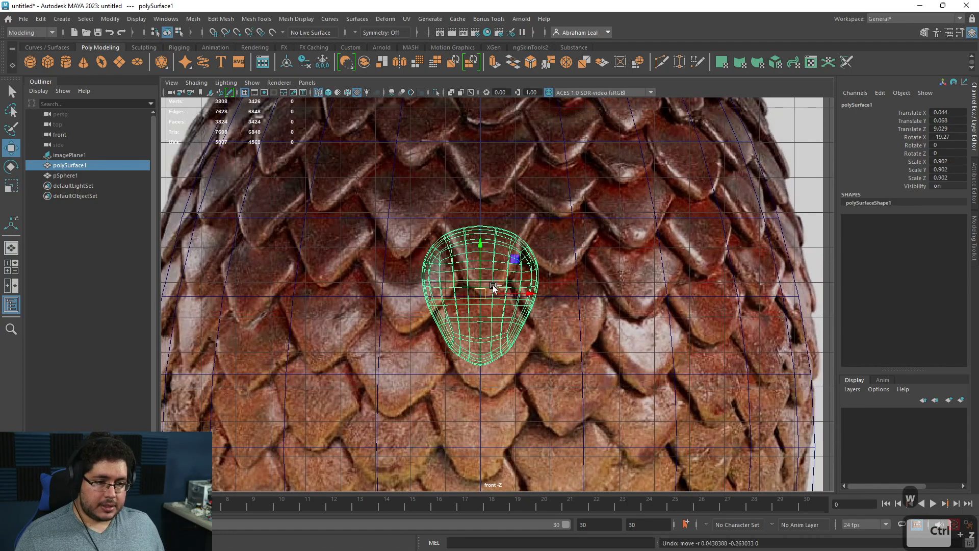
- Move the scale to about -0.18 in Y and 9.05 in Z, and rotate it to about -16.9 degrees in X
drag(484, 260, 514, 274)
drag(432, 264, 430, 264)
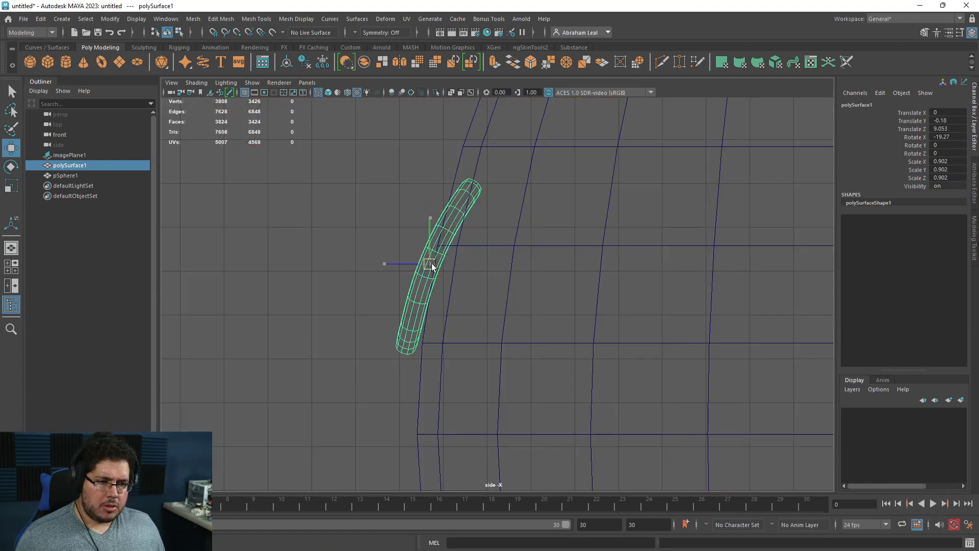
key(e)
drag(458, 230, 426, 228)
- Move the scale's pivot toward the egg's centre in the top view and freeze the scale's transformations
key(space)
scroll(426, 229, down, 5)
scroll(584, 353, up, 1)
alt+middle_drag(584, 353, 561, 293)
key(d)
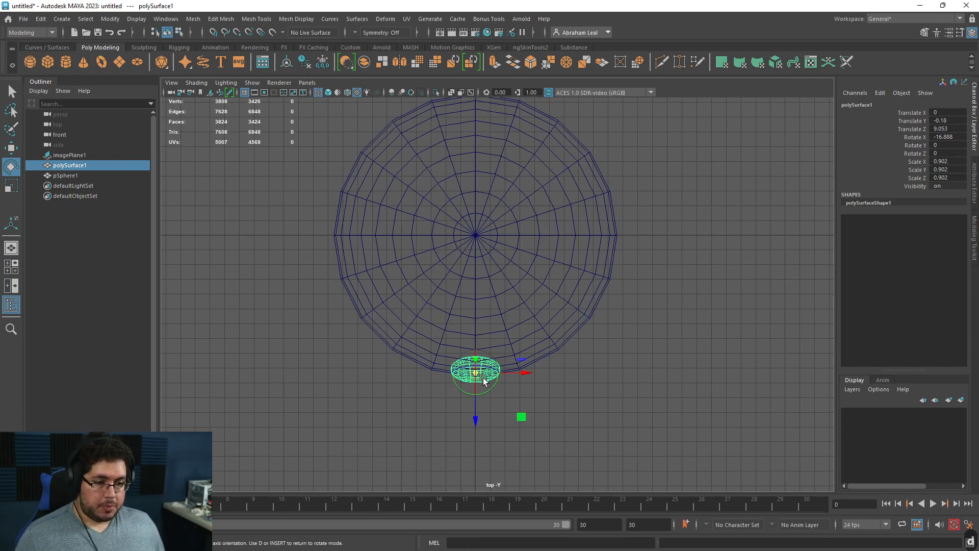
drag(475, 421, 474, 318)
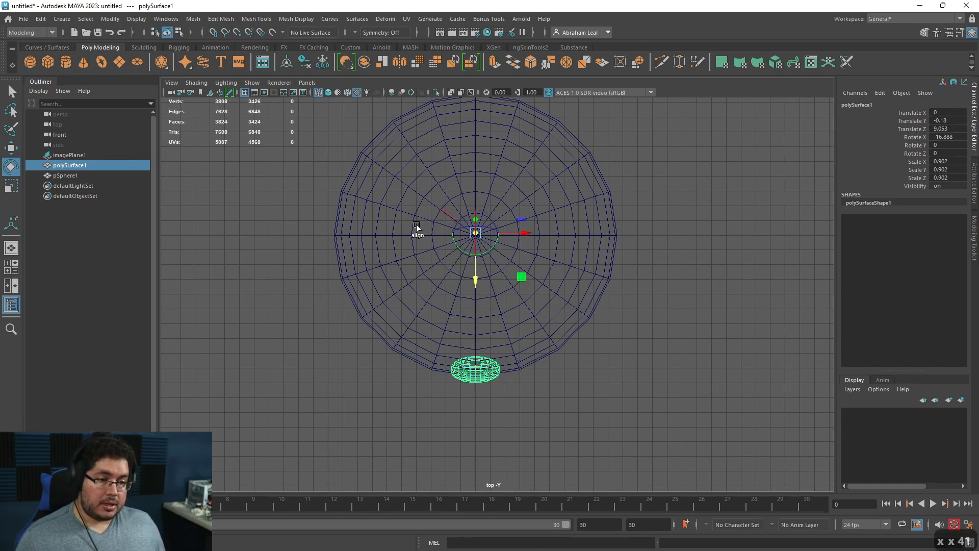
click(281, 64)
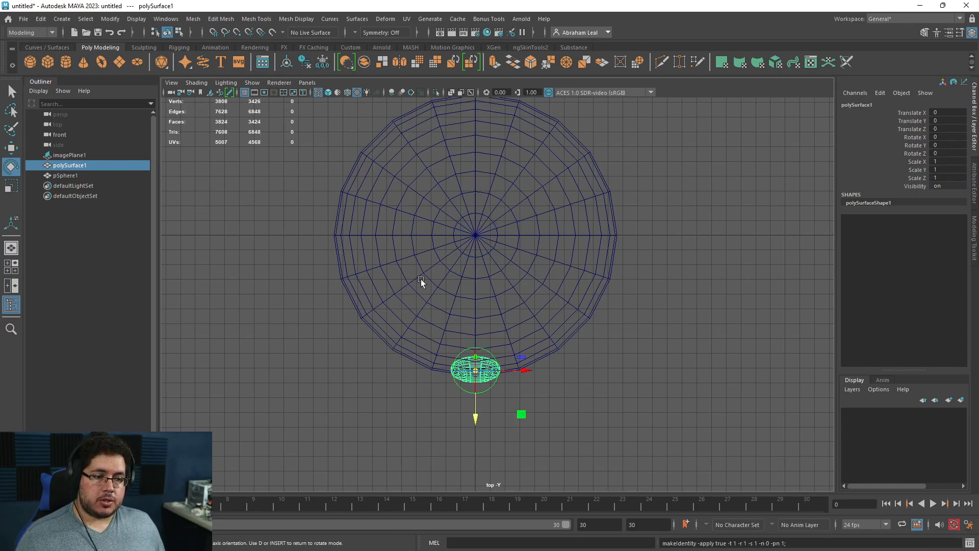
- Snap the scale's pivot exactly onto the grid point at the egg's centre in the top view
drag(478, 423, 475, 241)
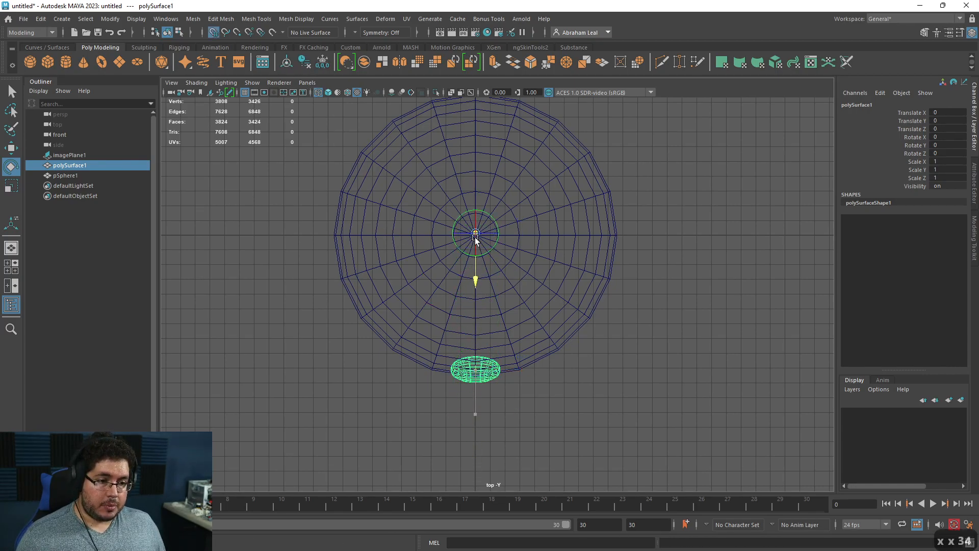
scroll(482, 248, up, 6)
alt+middle_drag(487, 231, 507, 339)
scroll(506, 328, up, 9)
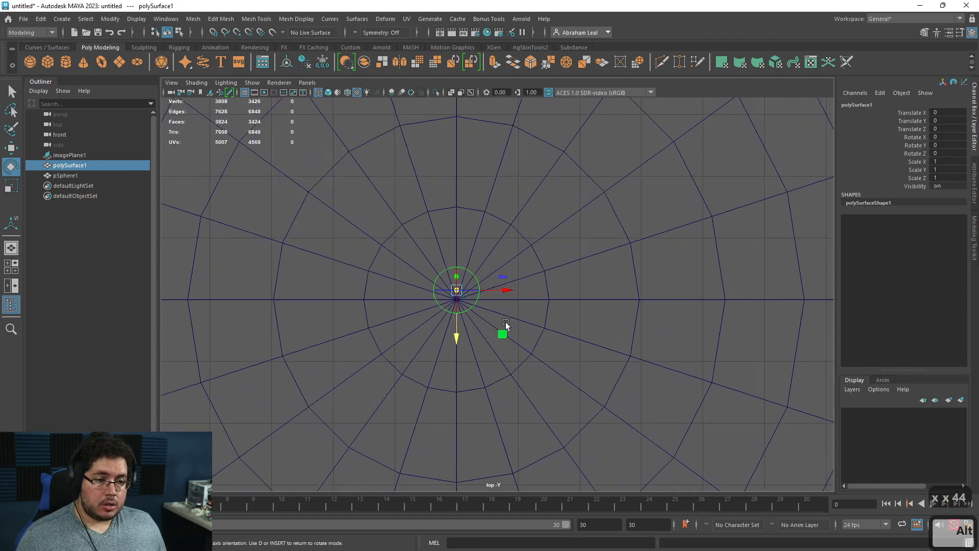
drag(430, 310, 424, 347)
key(ctrl+z)
key(x)
scroll(491, 365, down, 10)
key(d)
- Test the pivot by rotating the scale around the egg's centre, and undo the rotations
drag(512, 335, 531, 301)
key(ctrl+z)
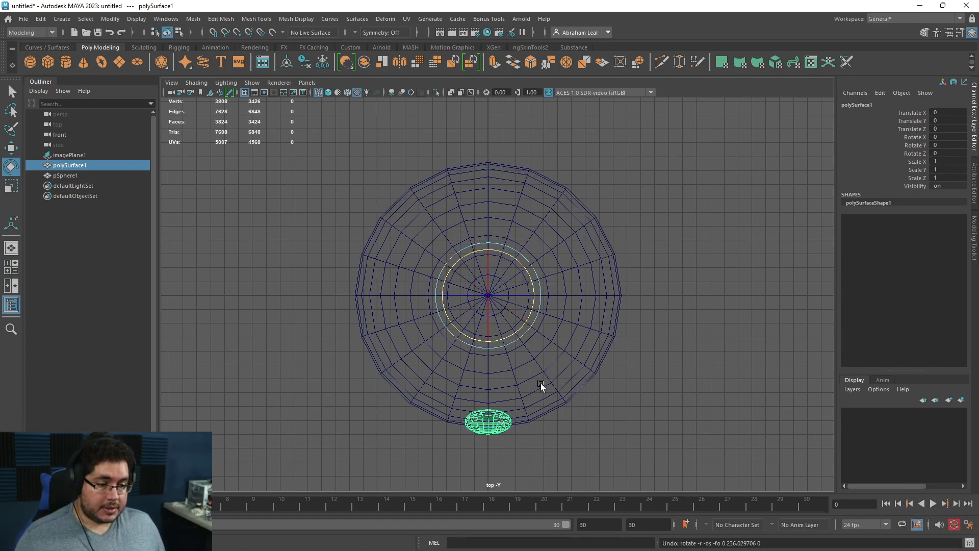
mouse_move(509, 342)
mouse_down()
mouse_move(523, 329)
mouse_move(507, 336)
mouse_up()
key(ctrl+x)
key(ctrl+z)
key(ctrl+z)
click(622, 388)
drag(481, 451, 544, 419)
key(alt+Tab)
key(alt+Tab)
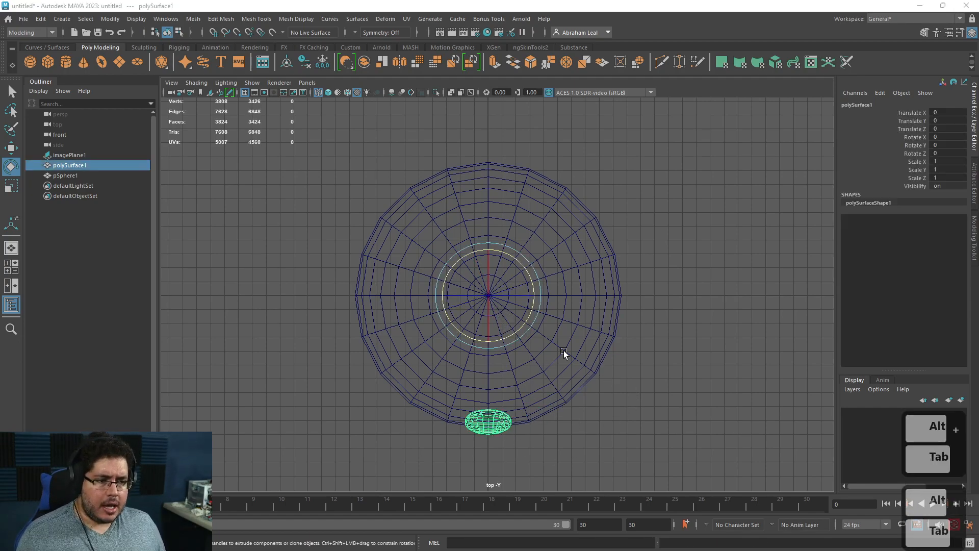
- Return to the front view and use the Calculator app to divide 360 by 24
key(space)
drag(671, 364, 667, 408)
scroll(474, 342, down, 3)
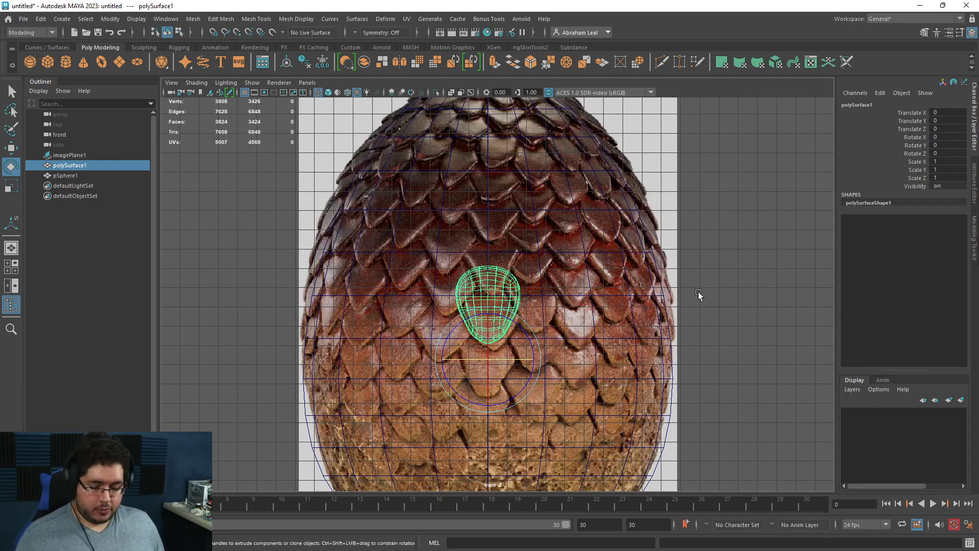
key(super)
text(260)
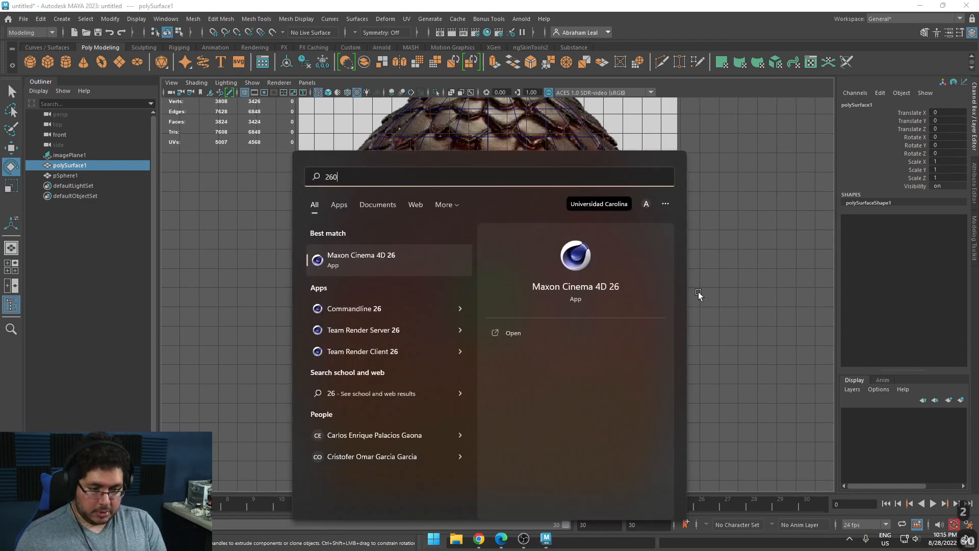
key(BackSpace)
key(BackSpace)
key(BackSpace)
text(calculator)
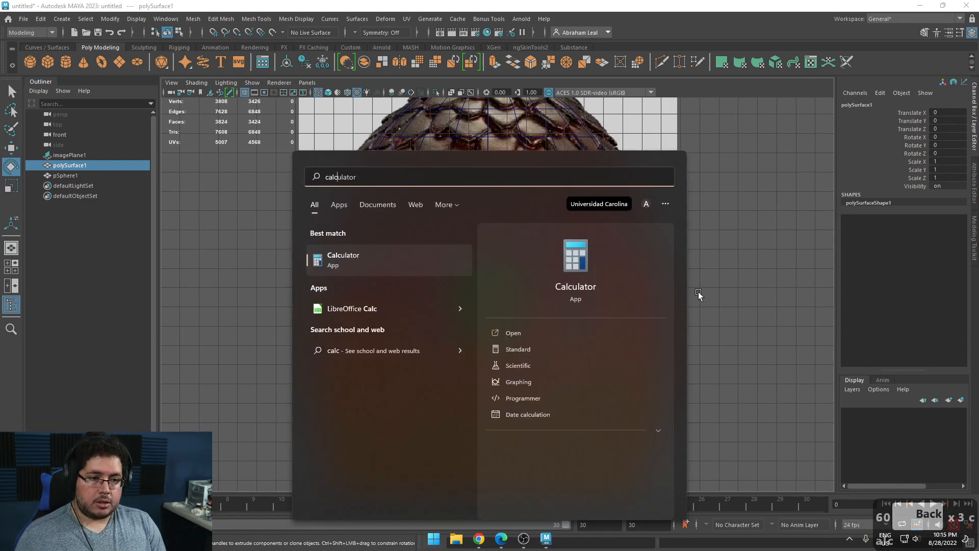
key(Return)
text(360/24)
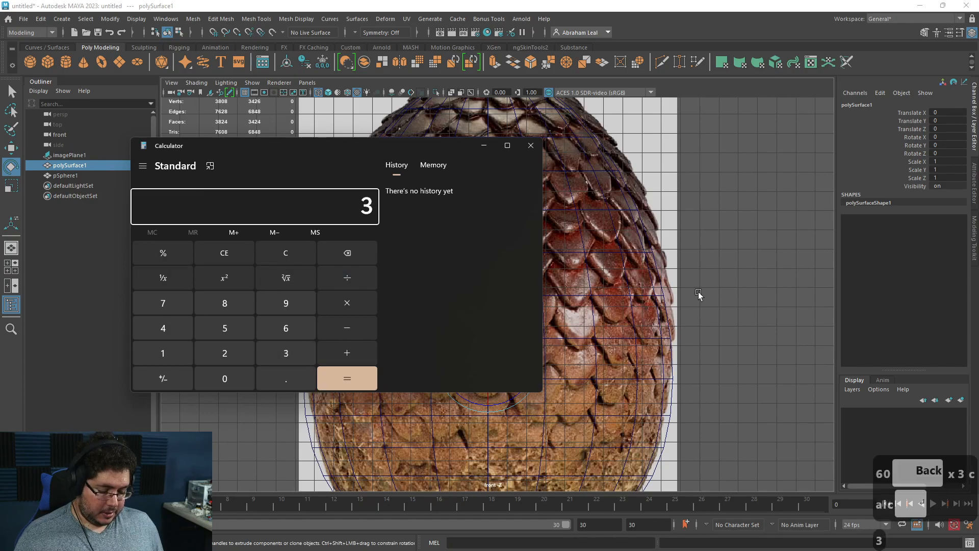
key(Return)
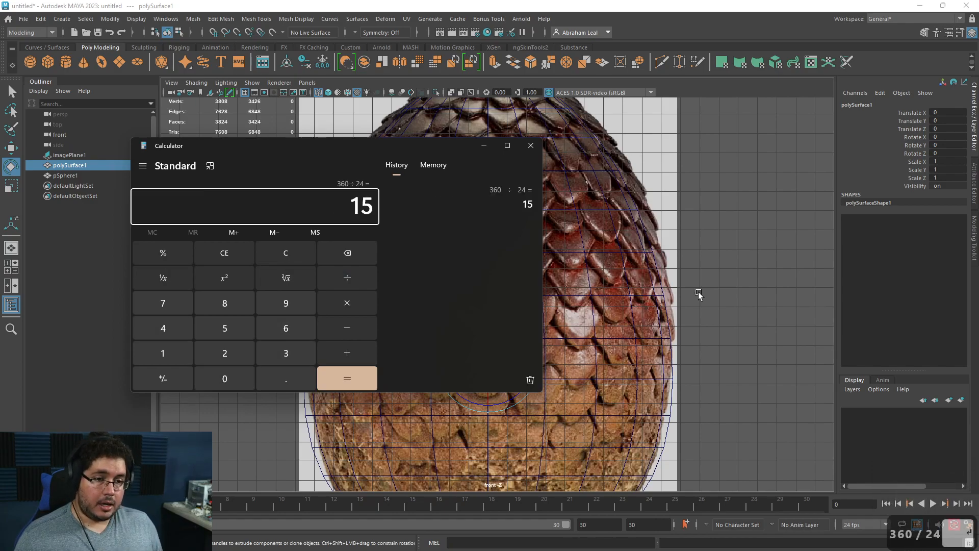
click(536, 135)
- Narrow the scale to about 0.91 in X and freeze its transformations
scroll(515, 374, up, 3)
key(r)
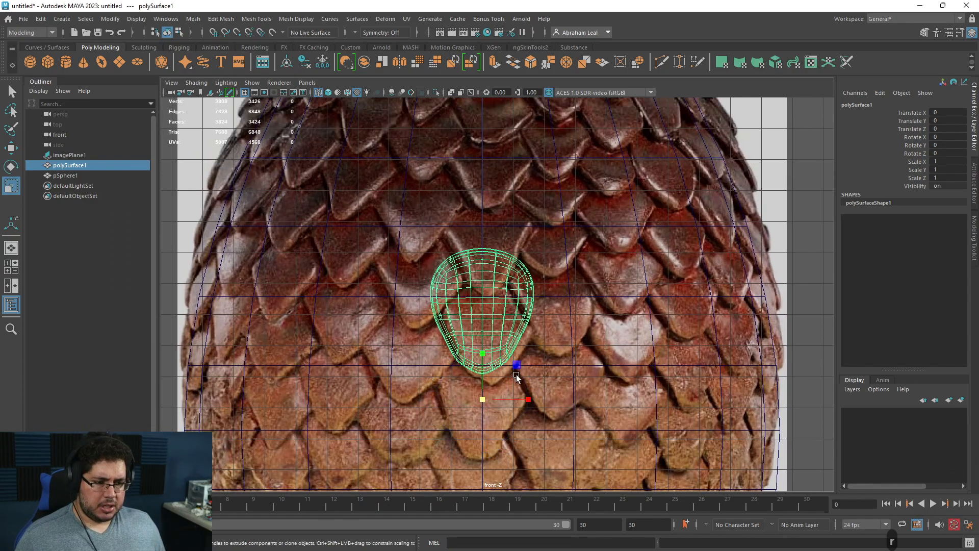
drag(526, 398, 597, 343)
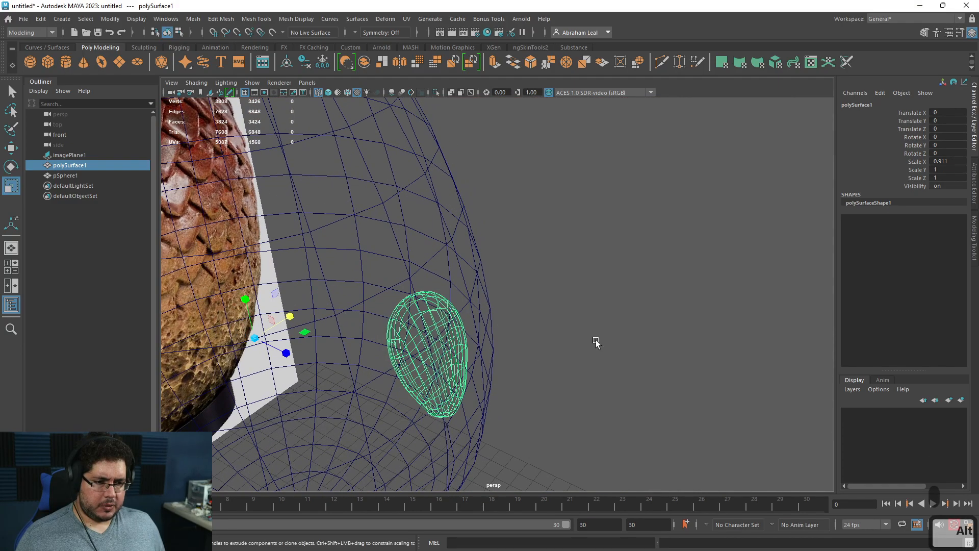
click(322, 57)
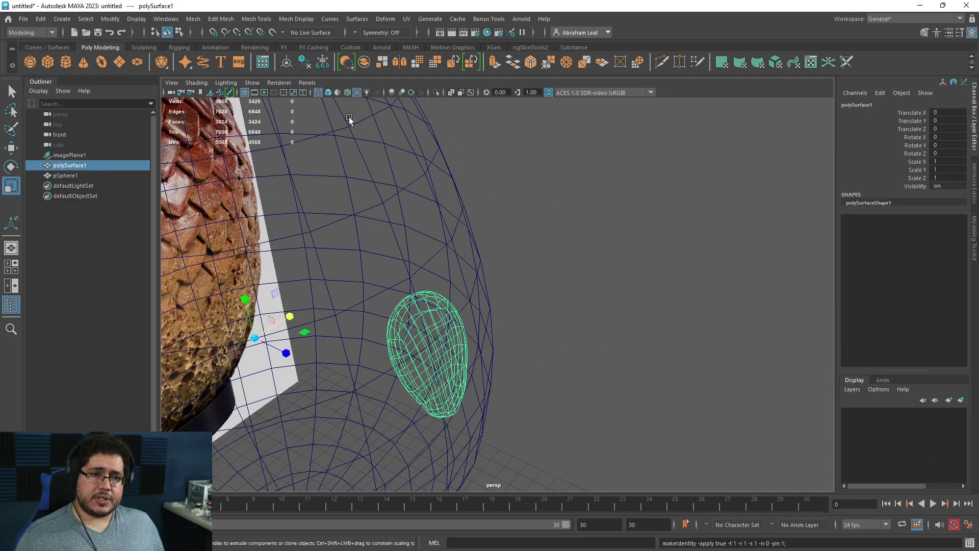
- Create 23 copies of the scale with Duplicate Special, each rotated 15 degrees in Y
click(542, 185)
alt+drag(541, 186, 323, 318)
click(323, 318)
key(6)
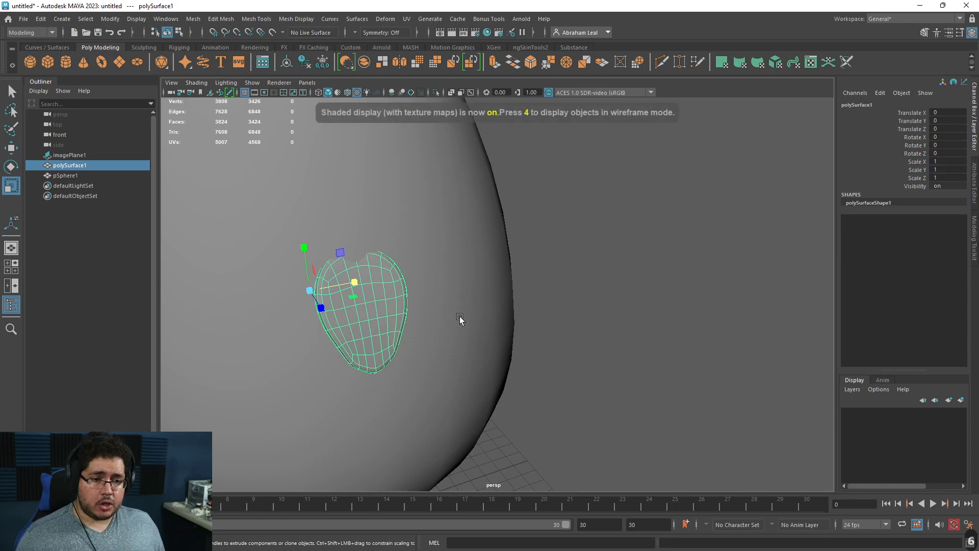
alt+drag(459, 321, 499, 334)
click(22, 20)
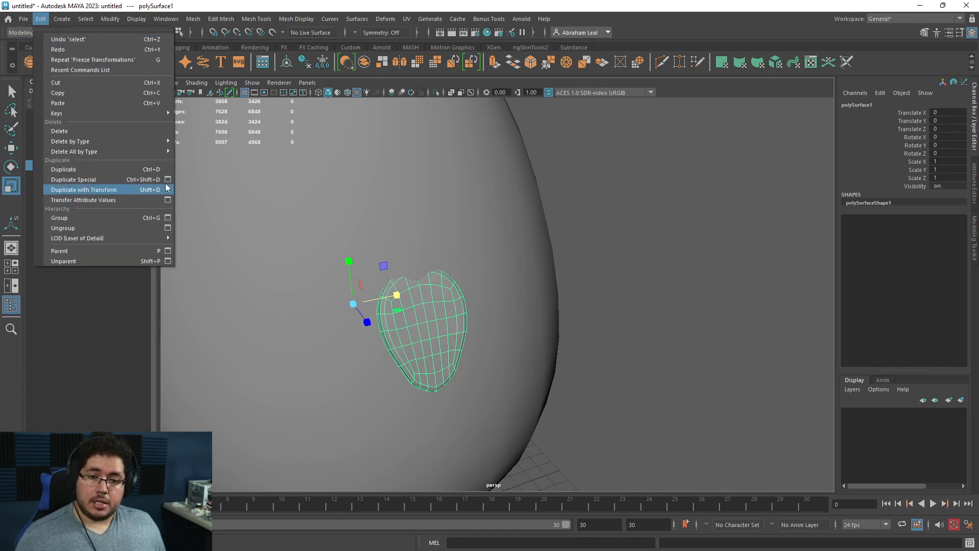
click(168, 179)
drag(293, 135, 214, 126)
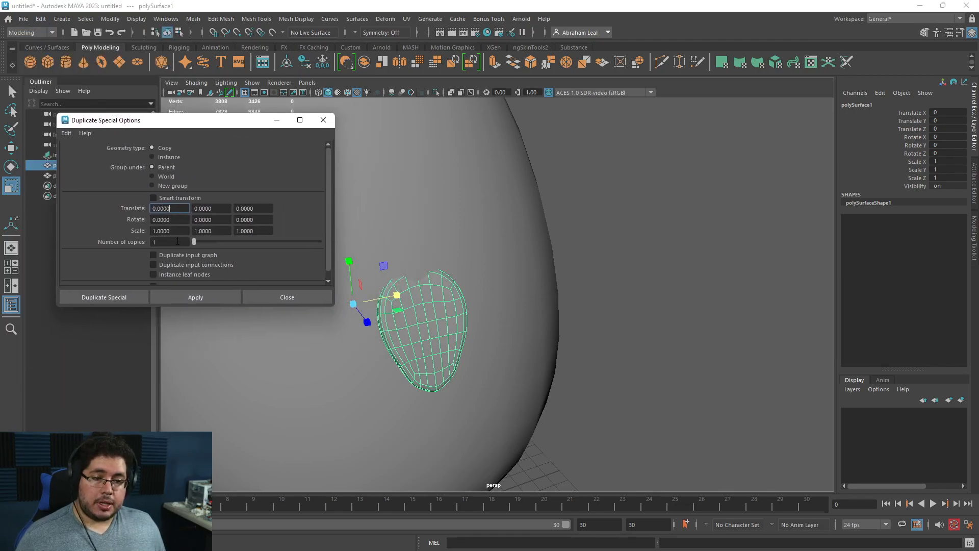
text(23)
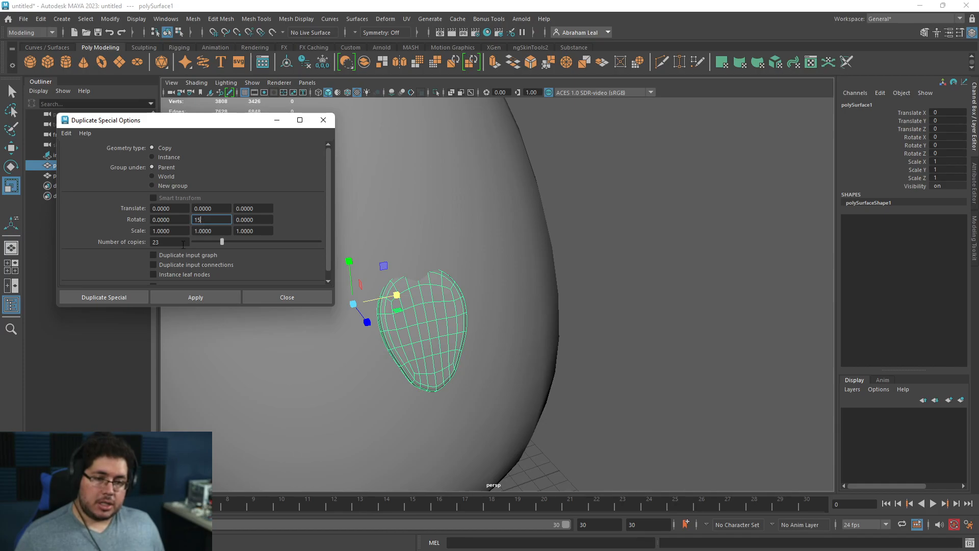
click(195, 297)
- Examine the overlap and spacing of the duplicated scale ring around the egg from several angles
scroll(616, 342, down, 5)
click(616, 342)
alt+drag(616, 341, 430, 319)
alt+right_drag(430, 319, 525, 351)
alt+drag(526, 352, 636, 340)
alt+right_drag(635, 341, 397, 293)
alt+drag(397, 293, 477, 313)
alt+right_drag(476, 313, 551, 346)
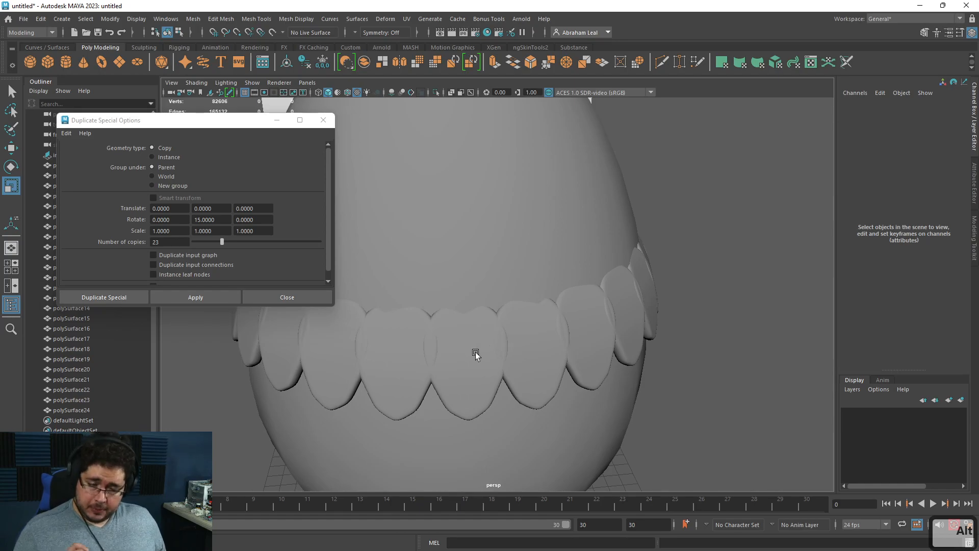
- Undo the copied ring and recreate the 23 duplicates as instances with the same Duplicate Special values
key(ctrl+z)
key(ctrl+z)
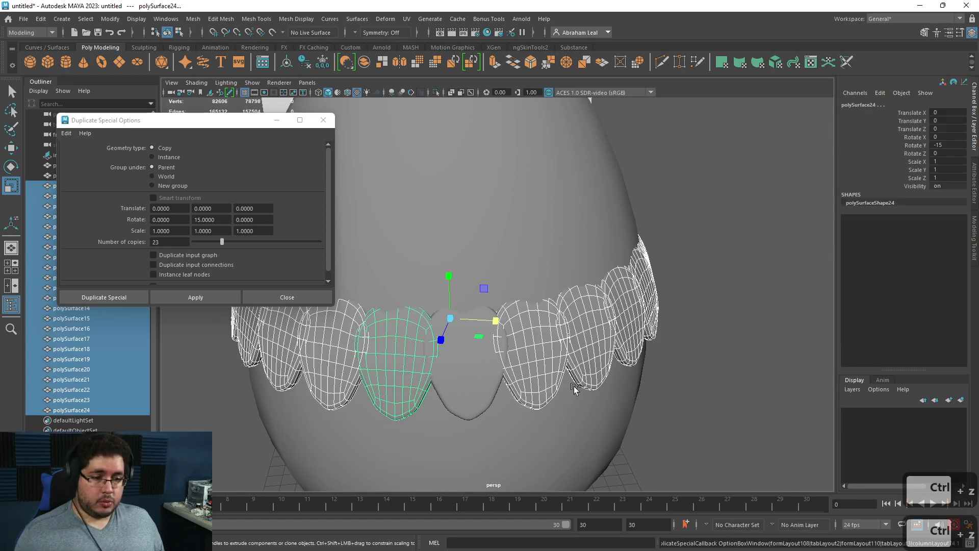
click(153, 155)
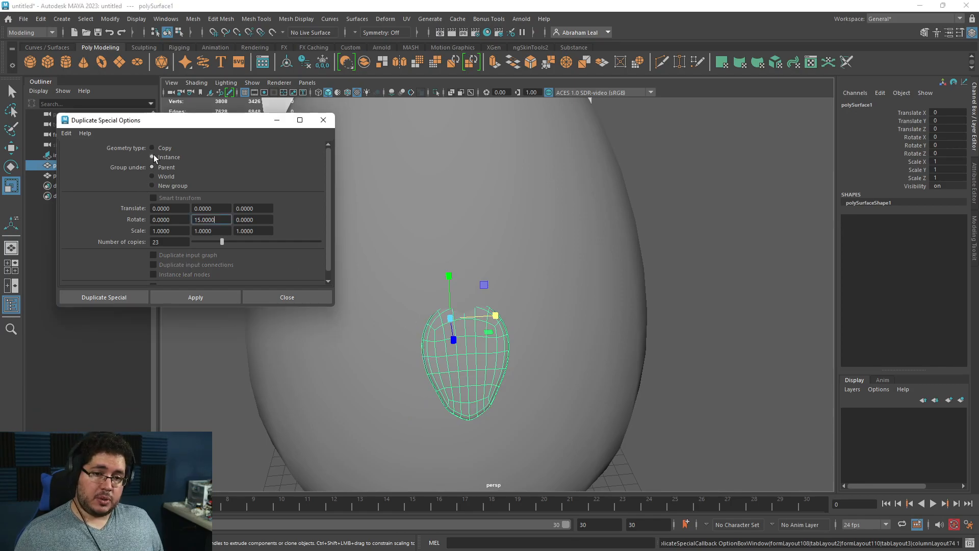
click(207, 301)
- Try narrowing every instance by scaling all faces of the original scale to about 0.84 in X
click(467, 389)
drag(498, 316, 499, 317)
key(ctrl+z)
right_drag(489, 353, 490, 288)
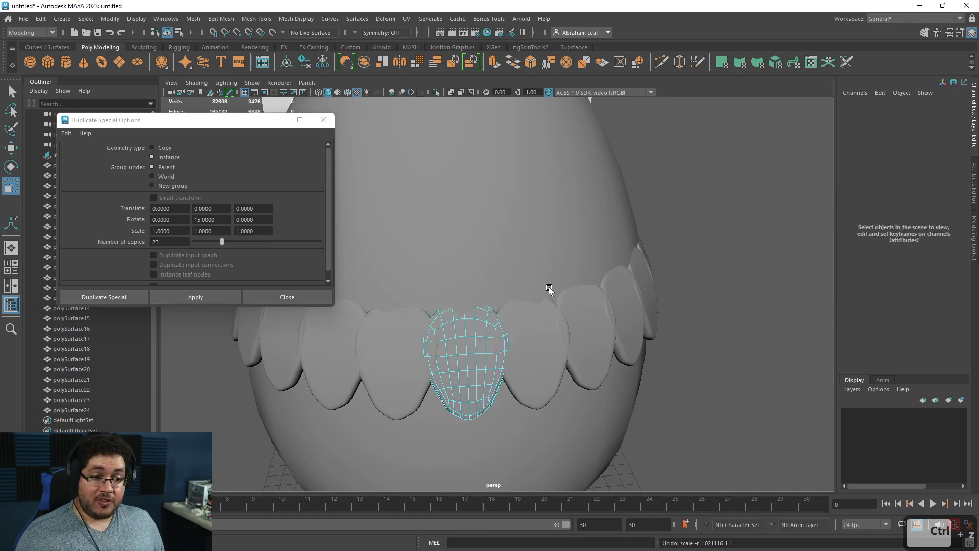
drag(549, 291, 408, 452)
drag(510, 356, 504, 359)
- Examine the gaps between the narrowed scales around the ring in object mode
click(717, 384)
alt+drag(717, 385, 534, 325)
alt+middle_drag(533, 324, 760, 353)
right_drag(579, 319, 612, 291)
click(378, 292)
alt+drag(379, 291, 549, 334)
alt+right_drag(549, 334, 719, 422)
alt+drag(667, 388, 654, 372)
alt+middle_drag(654, 372, 427, 336)
- Undo the narrowing of the original scale's faces and return to object mode
key(ctrl+z)
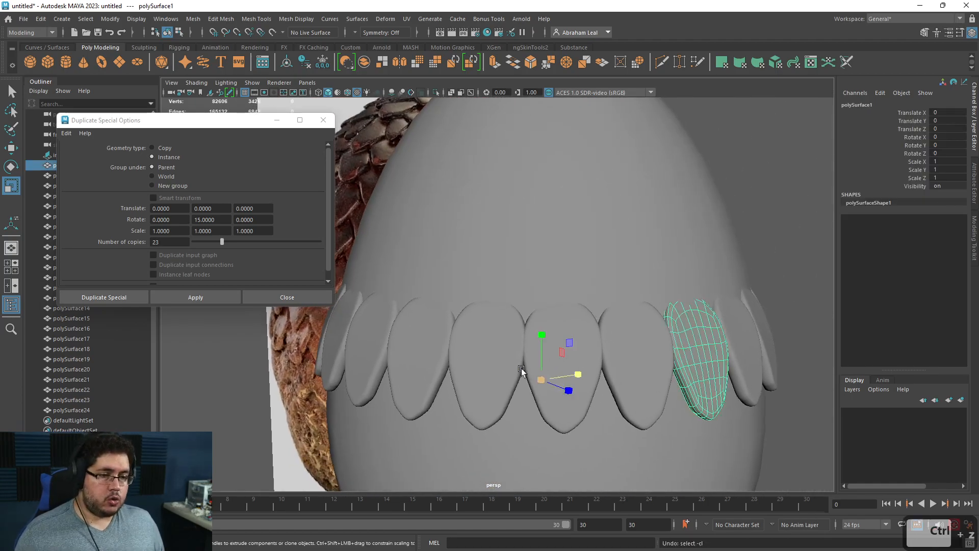
alt+middle_drag(537, 370, 577, 390)
key(ctrl+z)
alt+drag(635, 384, 551, 387)
alt+middle_drag(551, 387, 398, 327)
alt+right_drag(490, 326, 589, 345)
key(ctrl+z)
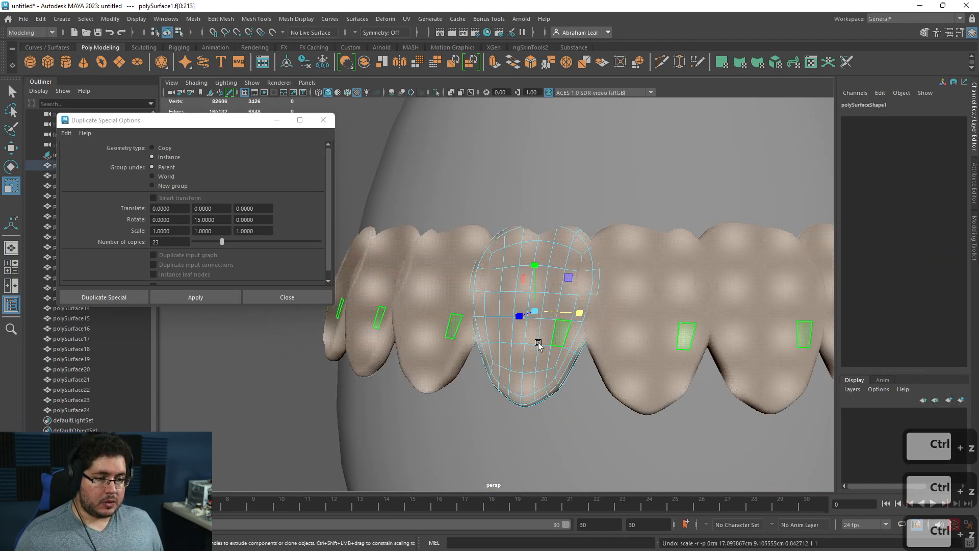
alt+drag(525, 337, 544, 329)
alt+right_drag(544, 329, 505, 259)
right_drag(504, 259, 555, 245)
click(775, 236)
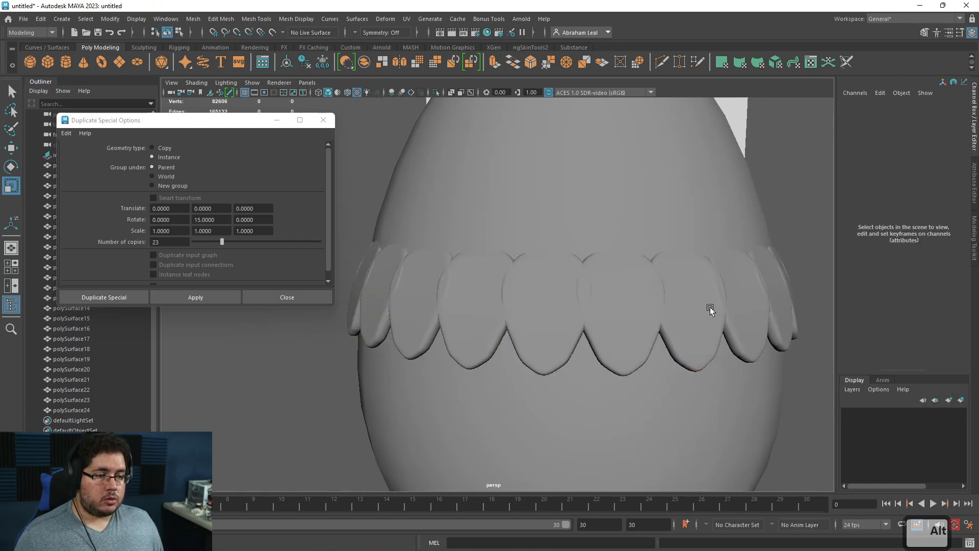
- Duplicate the first row's original scale and move the copy about 2.04 up and 0.53 inward along the egg's profile
alt+drag(696, 342, 574, 341)
click(574, 341)
key(space)
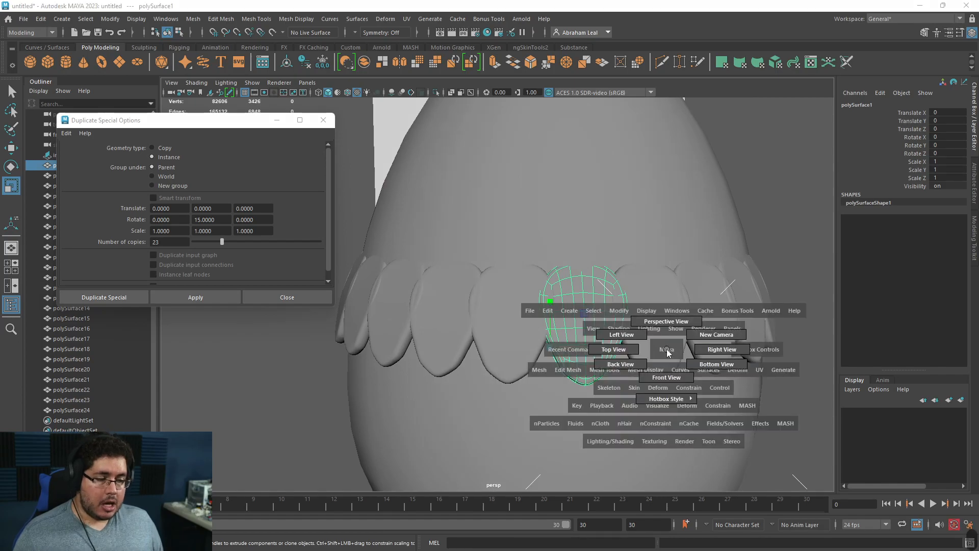
click(722, 348)
scroll(510, 357, up, 3)
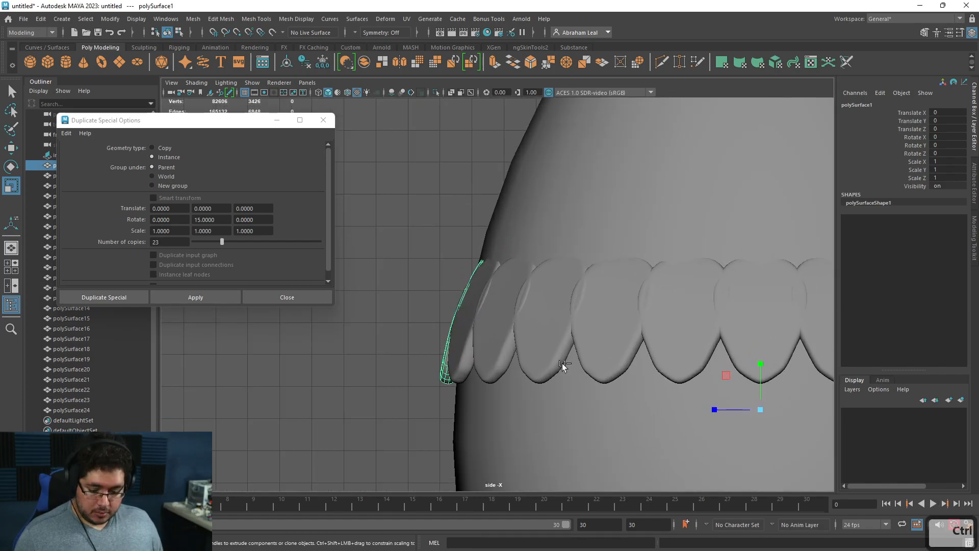
key(ctrl+d)
key(w)
drag(760, 408, 778, 349)
- Fit the copied scale to the egg's profile by rotating it about -8.3 in X and scaling it uniformly to about 0.883
key(e)
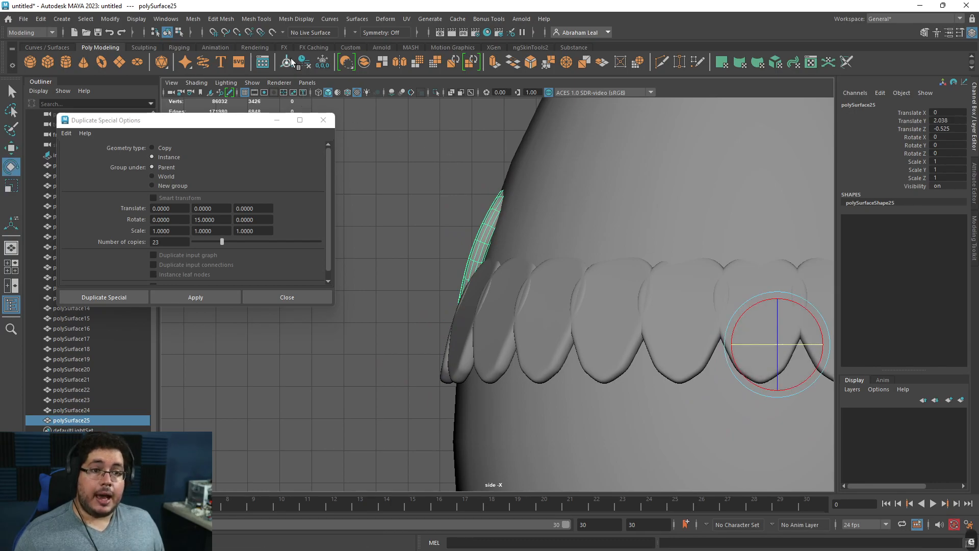
key(4)
mouse_move(524, 250)
mouse_down()
mouse_move(513, 212)
mouse_move(515, 232)
mouse_move(469, 245)
mouse_move(500, 219)
mouse_up()
key(w)
key(r)
key(w)
- Freeze the copied scale's transformations and snap its pivot to the egg's centre in the top view
key(space)
key(6)
alt+drag(543, 299, 574, 307)
key(space)
key(4)
alt+middle_drag(582, 326, 525, 360)
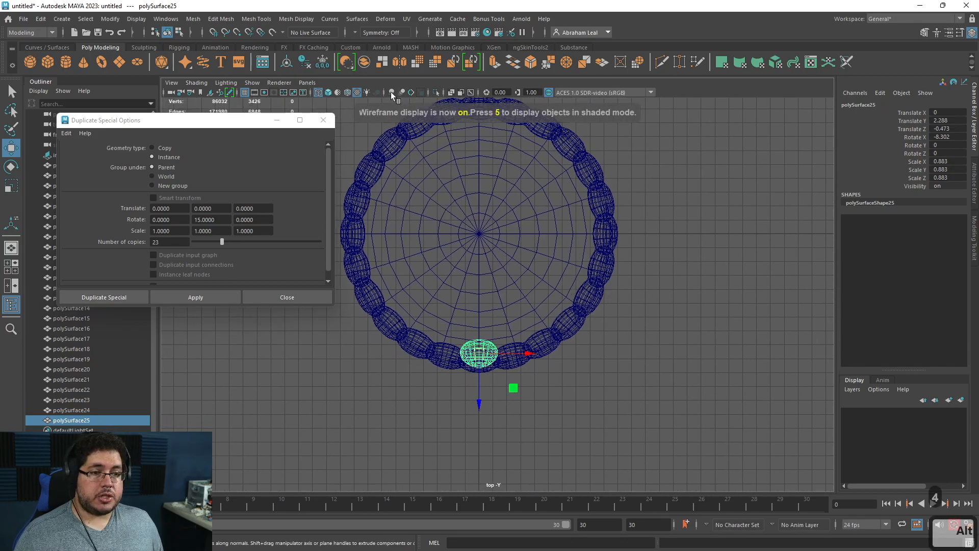
click(298, 61)
key(d)
drag(478, 403, 471, 236)
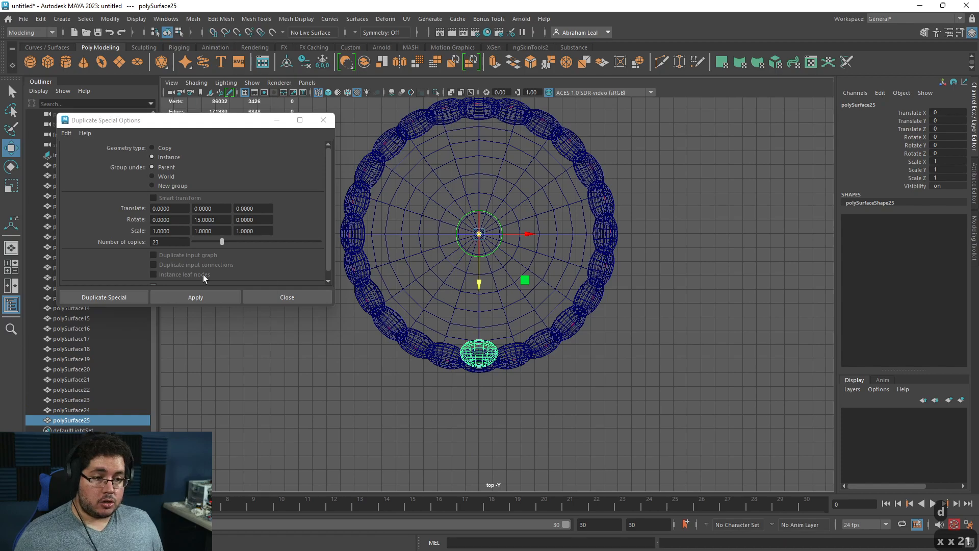
- Set Duplicate Special to 22 copies and divide 360 by 22 in Calculator to find the rotation step
drag(183, 245, 120, 242)
text(22)
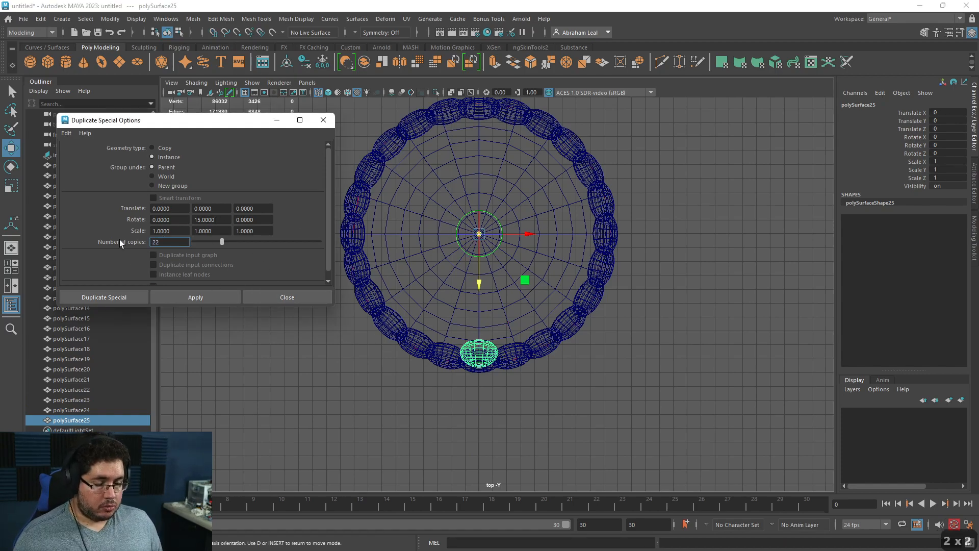
key(super)
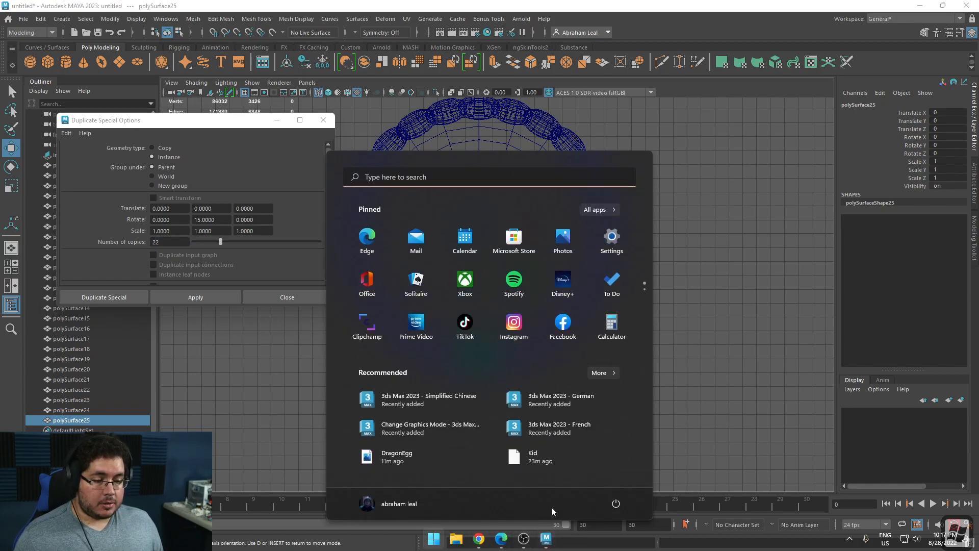
text(cal)
key(Return)
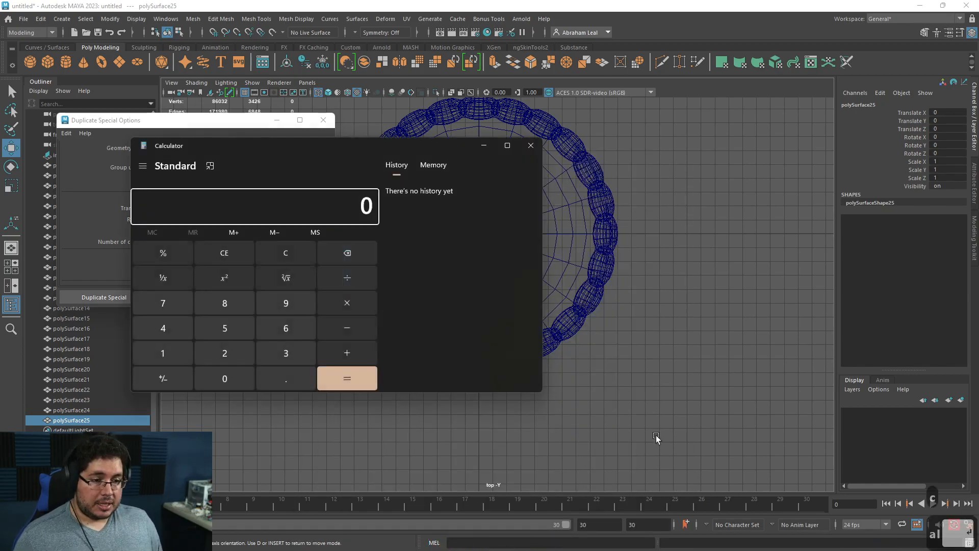
click(270, 353)
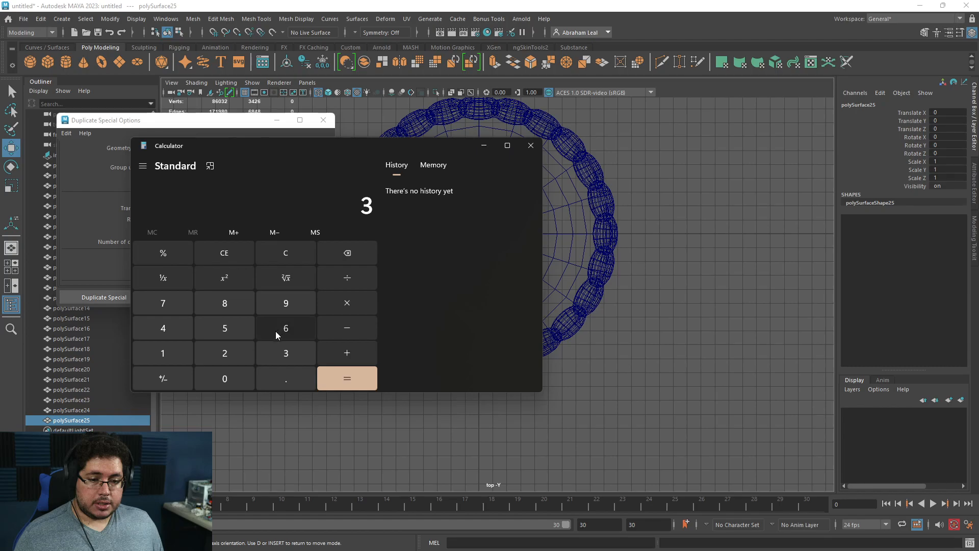
text(/22)
key(Return)
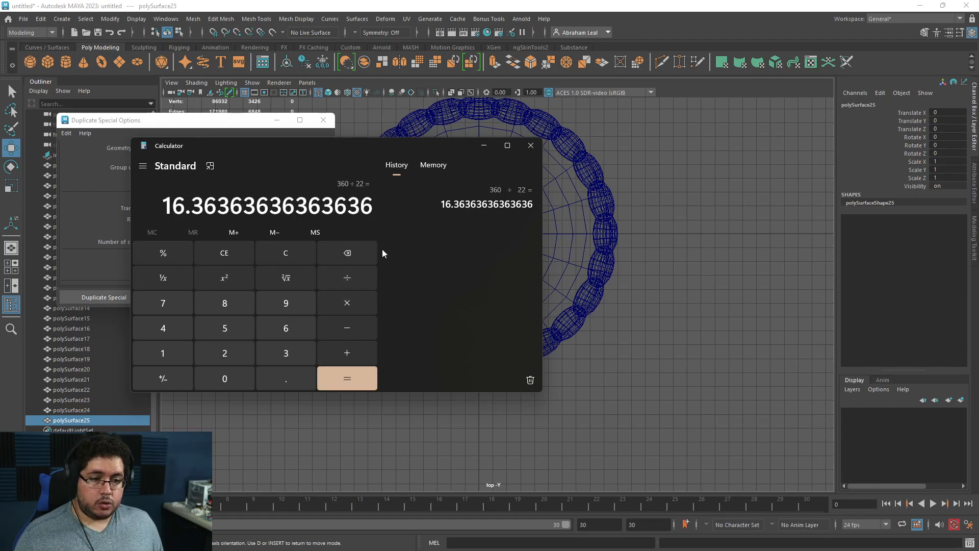
click(531, 145)
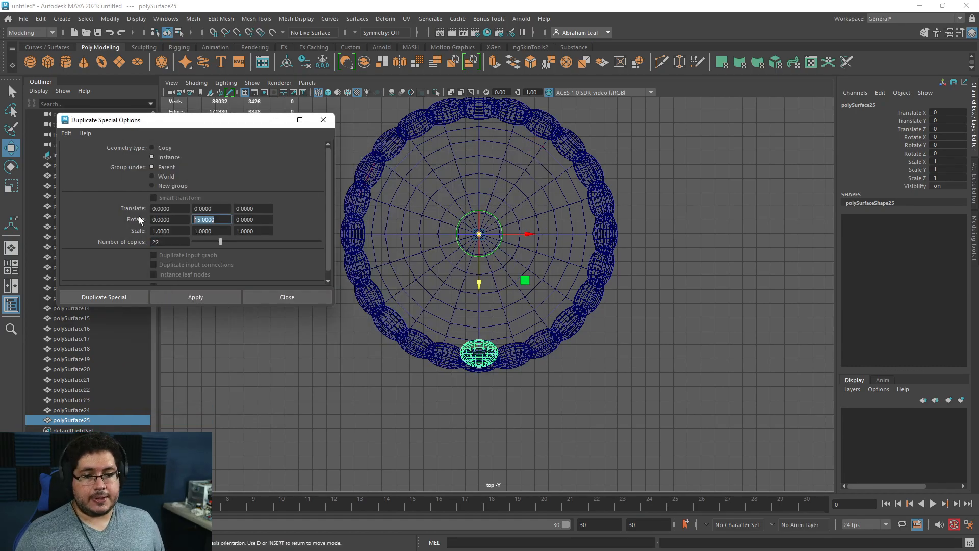
- Set the Y rotation to 16.36 and create the second row of scales as 22 instances
text(16.36)
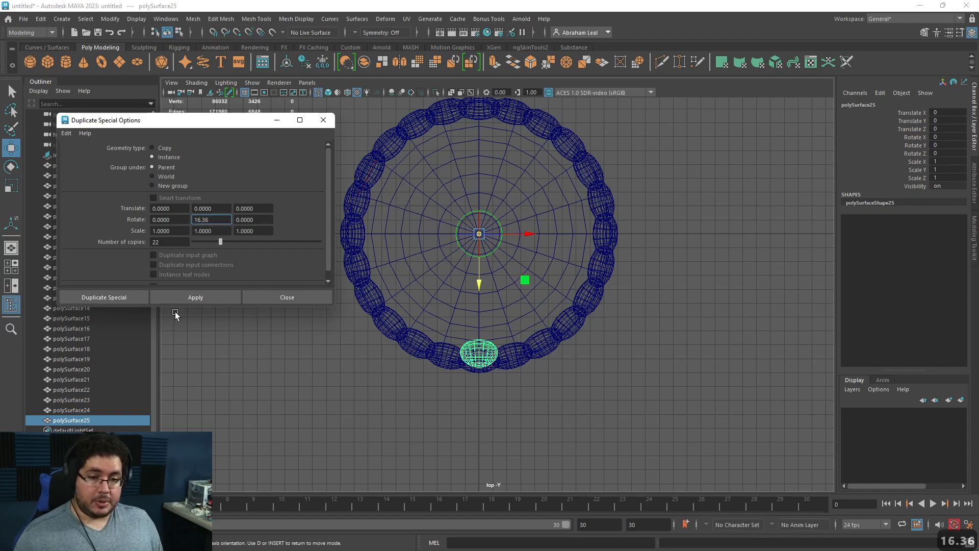
click(206, 297)
click(643, 363)
key(space)
mouse_move(657, 351)
mouse_down()
mouse_move(635, 308)
mouse_move(511, 307)
mouse_move(565, 316)
mouse_move(497, 300)
mouse_up()
key(6)
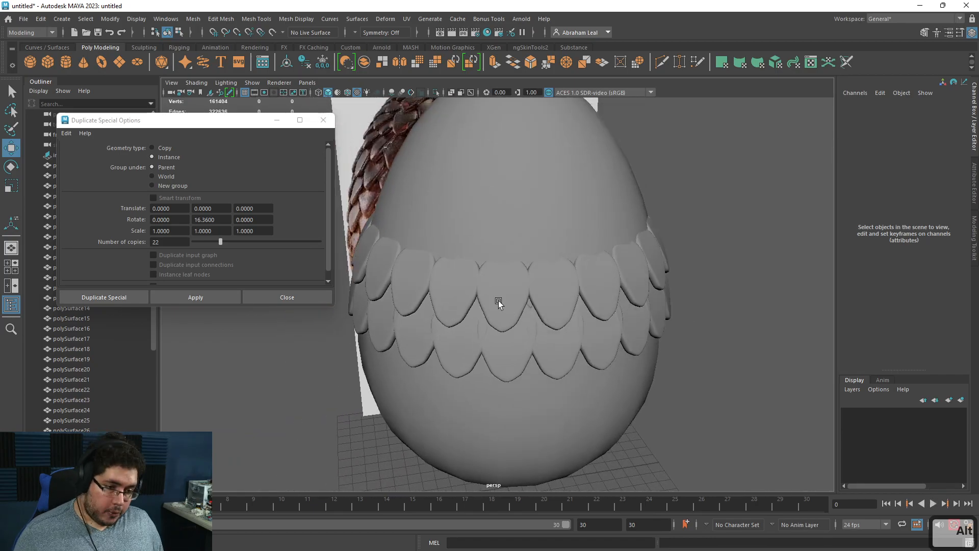
- Select the whole upper row of scales and rotate it about 10.3 in Y to stagger it against the lower row
click(497, 301)
alt+shift+click(505, 308)
drag(753, 197, 352, 261)
alt+drag(469, 299, 512, 313)
alt+drag(508, 182, 451, 315)
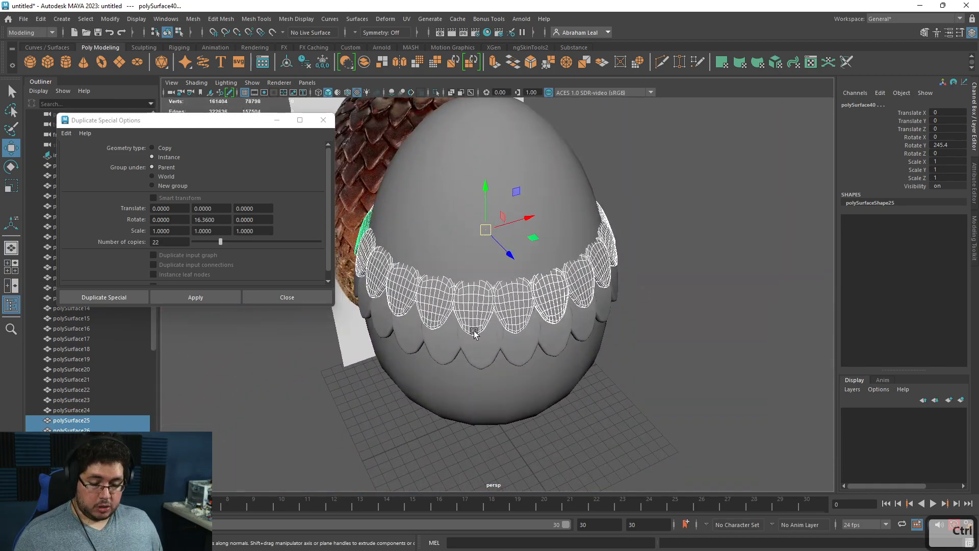
key(e)
drag(487, 255, 428, 257)
alt+right_drag(438, 258, 507, 261)
alt+drag(508, 261, 529, 250)
- Lower the upper row by about 0.53 and scale it uniformly to about 1.019
key(w)
drag(499, 199, 499, 213)
alt+drag(501, 219, 536, 239)
key(r)
drag(471, 247, 484, 285)
key(w)
alt+right_drag(484, 285, 402, 311)
- Examine how the two rows of scales overlap on the egg in the perspective and side views
click(717, 332)
alt+drag(714, 334, 567, 336)
alt+right_drag(567, 335, 542, 321)
key(space)
drag(542, 321, 577, 322)
alt+middle_drag(562, 321, 531, 373)
scroll(534, 382, down, 2)
scroll(534, 382, down, 1)
scroll(534, 382, up, 1)
alt+middle_drag(510, 309, 454, 340)
scroll(454, 340, up, 1)
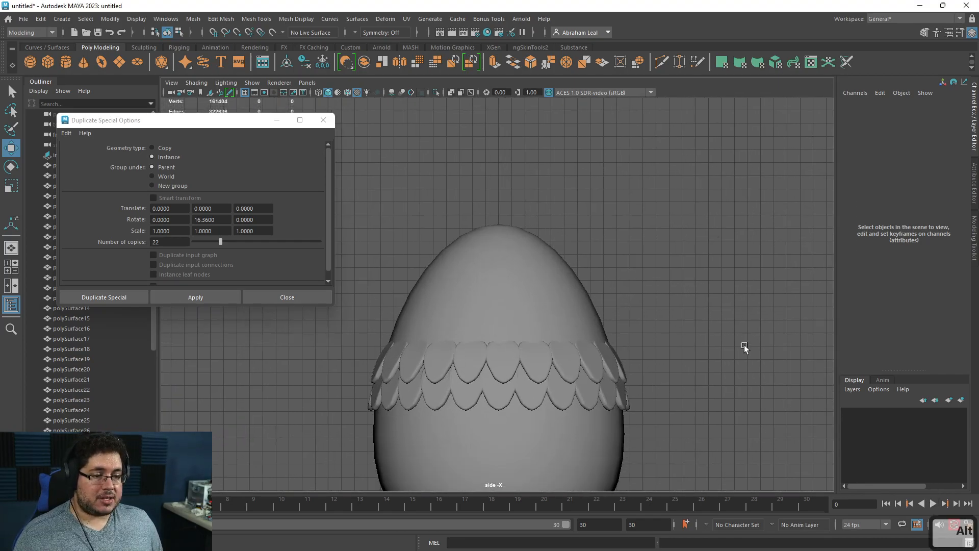
drag(699, 399, 395, 347)
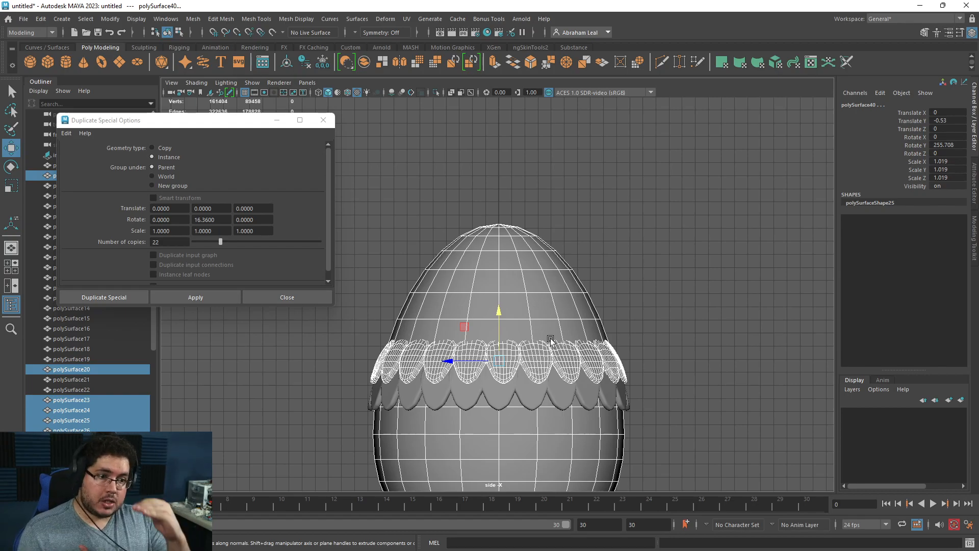
click(321, 364)
- Duplicate the lower row's original scale and move the copy about 3.25 up and 0.83 inward, above the second row
alt+right_drag(320, 364, 334, 379)
alt+middle_drag(334, 379, 496, 323)
alt+right_drag(495, 322, 508, 331)
click(508, 332)
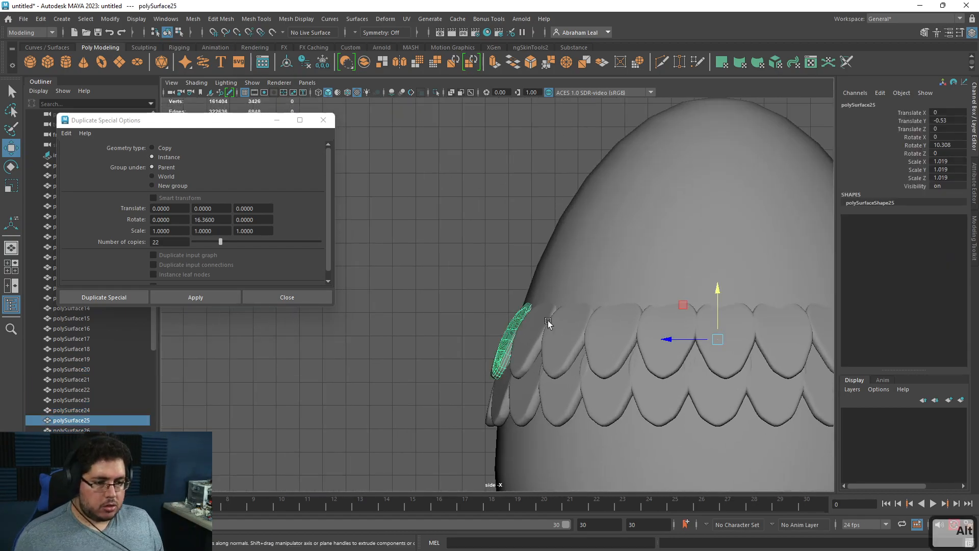
alt+middle_drag(529, 324, 495, 347)
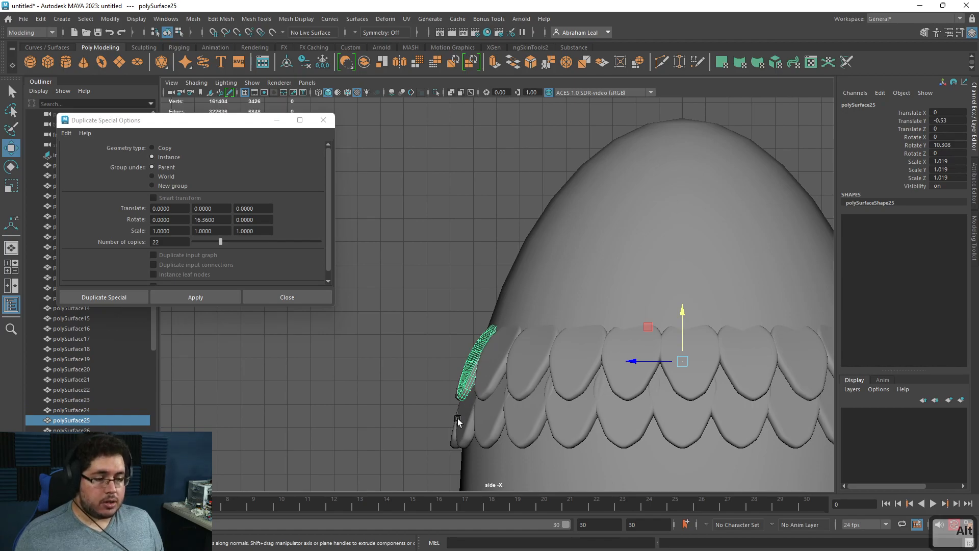
key(ctrl+d)
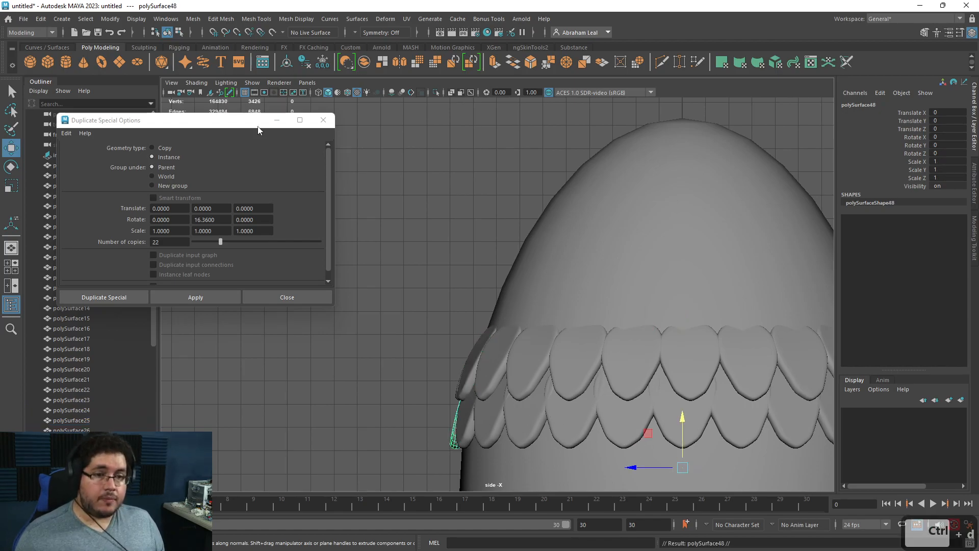
drag(476, 407, 498, 333)
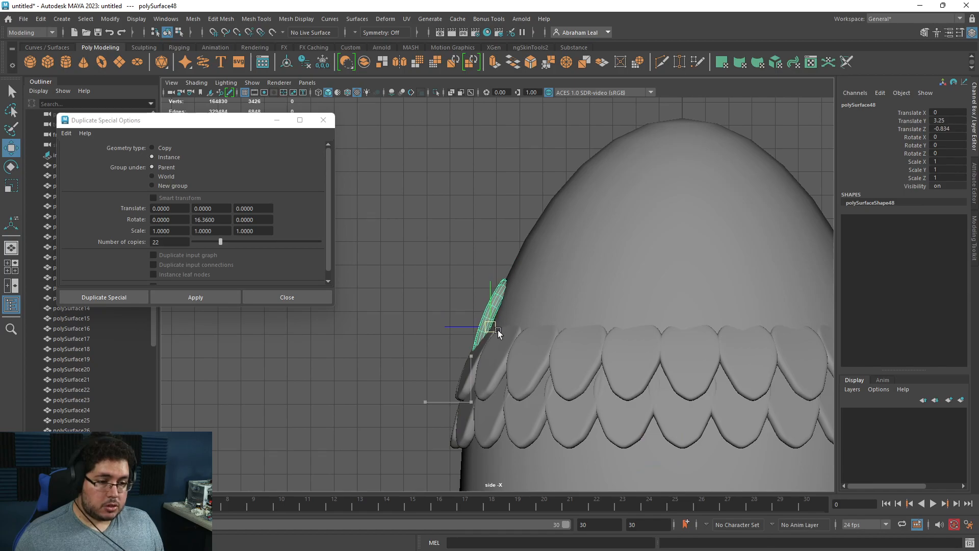
- Fit the third-row scale to the egg's profile with an X rotation of about -9.4 and a uniform scale of about 0.883
key(4)
scroll(502, 326, up, 3)
key(e)
drag(505, 287, 505, 282)
key(r)
drag(476, 319, 471, 312)
key(w)
key(e)
key(w)
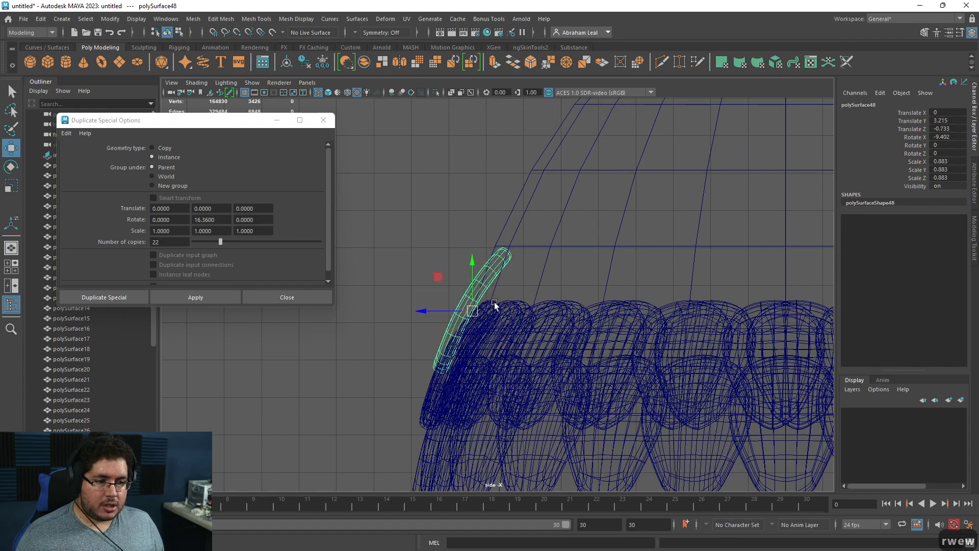
- Duplicate the third-row scale and fit the copy above it along the egg's profile
alt+middle_drag(490, 305, 472, 317)
key(ctrl+d)
drag(464, 323, 484, 239)
key(r)
key(w)
- Duplicate the topmost scale and fit the copy higher on the profile, rotated about -14.5 in X and scaled to about 0.761
alt+middle_drag(496, 246, 470, 310)
key(ctrl+d)
key(w)
drag(462, 289, 492, 231)
key(r)
key(e)
drag(475, 191, 481, 187)
key(w)
drag(498, 227, 482, 186)
key(r)
key(e)
key(r)
key(e)
key(w)
drag(494, 230, 492, 231)
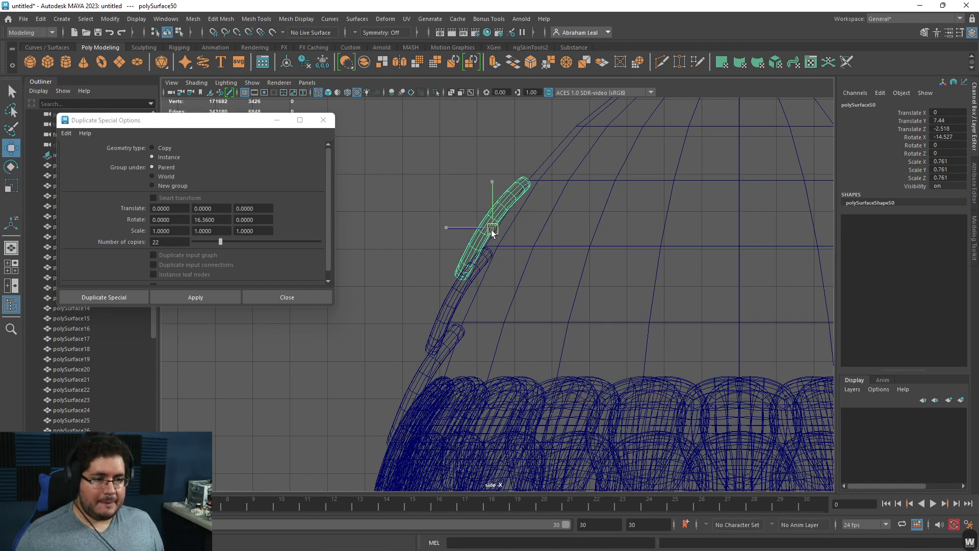
- Add another duplicate above the topmost scale, rotated about -29.2 in X and scaled to about 0.662 to follow the profile
alt+middle_drag(491, 231, 466, 285)
key(ctrl+d)
drag(463, 284, 508, 210)
key(e)
drag(510, 159, 500, 167)
key(w)
drag(517, 203, 510, 210)
key(e)
drag(504, 173, 513, 179)
alt+middle_drag(511, 201, 494, 238)
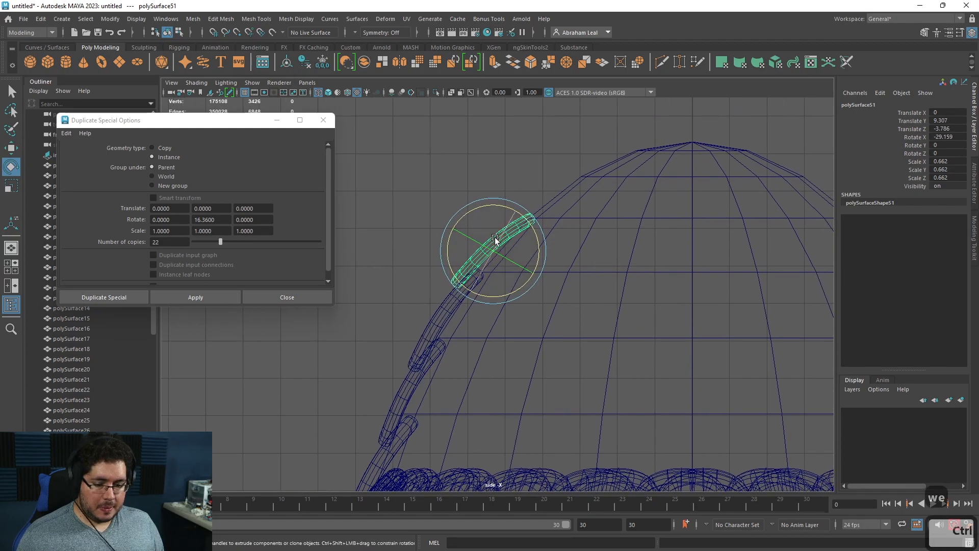
- Duplicate the scale once more toward the tip, rotating the copy to about -38.3 in X and scaling it to about 0.629
key(ctrl+d)
key(w)
drag(497, 250, 554, 197)
key(r)
key(e)
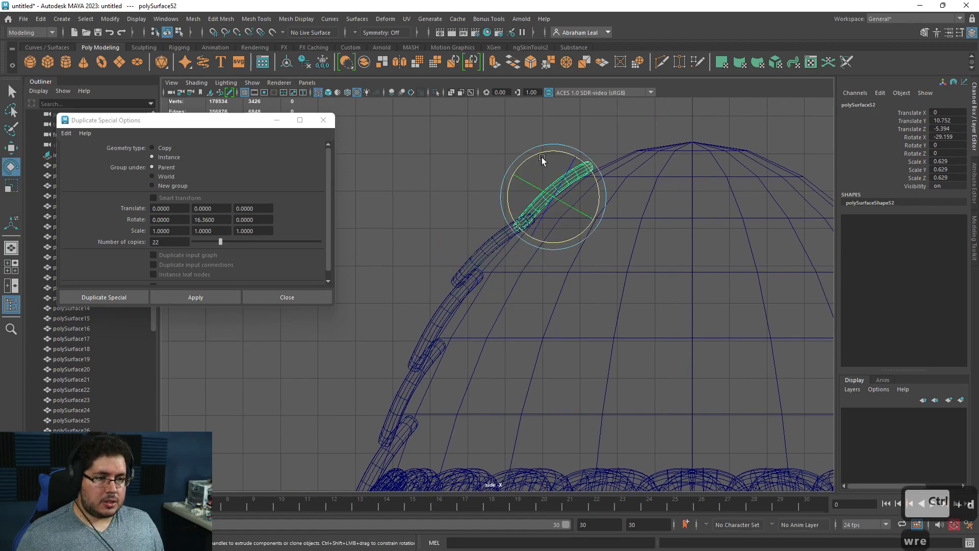
drag(542, 154, 548, 155)
key(w)
drag(552, 197, 546, 201)
alt+middle_drag(611, 219, 586, 246)
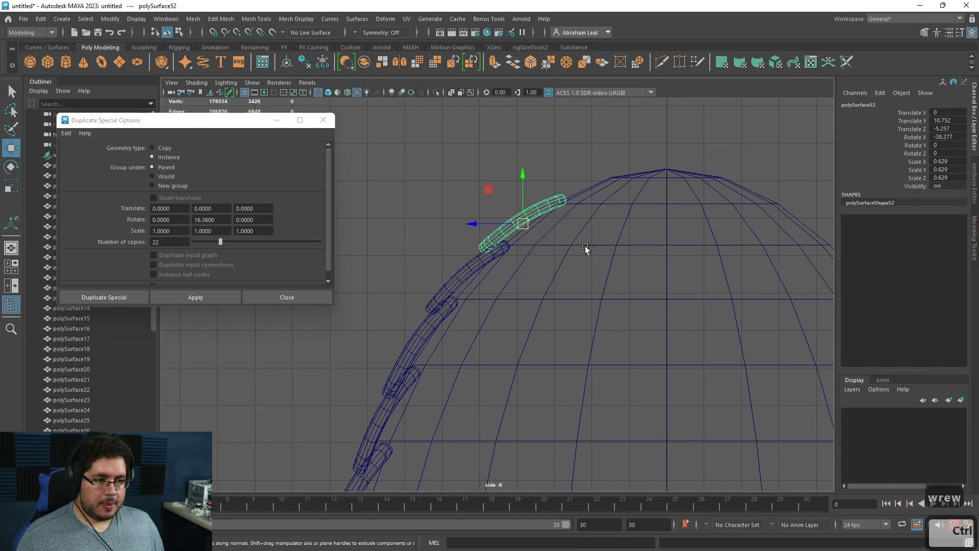
- Place a final duplicate near the egg's tip, tilted to follow the surface, and clear the selection in the perspective view
key(ctrl+d)
key(w)
drag(553, 237, 595, 181)
key(e)
drag(576, 139, 595, 153)
key(w)
drag(585, 192, 638, 171)
key(space)
key(6)
mouse_move(743, 299)
alt+mouse_down()
mouse_move(557, 312)
mouse_move(457, 291)
mouse_move(706, 266)
mouse_move(606, 319)
mouse_move(699, 294)
mouse_move(436, 289)
mouse_move(488, 298)
mouse_move(571, 389)
mouse_move(574, 372)
mouse_move(537, 349)
mouse_move(667, 268)
mouse_move(632, 329)
alt+mouse_up()
click(705, 267)
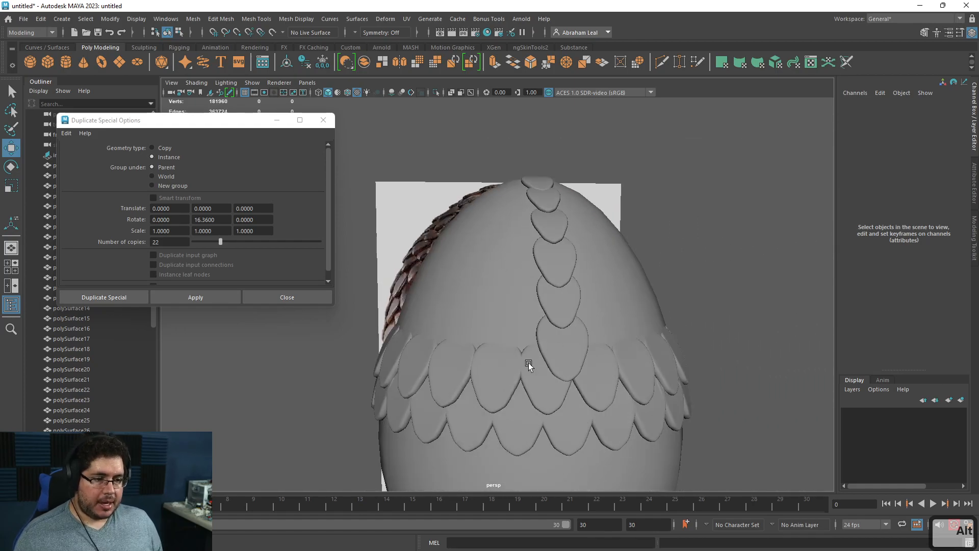
- Set Duplicate Special to 20 copies with a Y rotation of 18, dividing 360 by 20 in Calculator
click(552, 338)
click(168, 241)
text(20)
key(super)
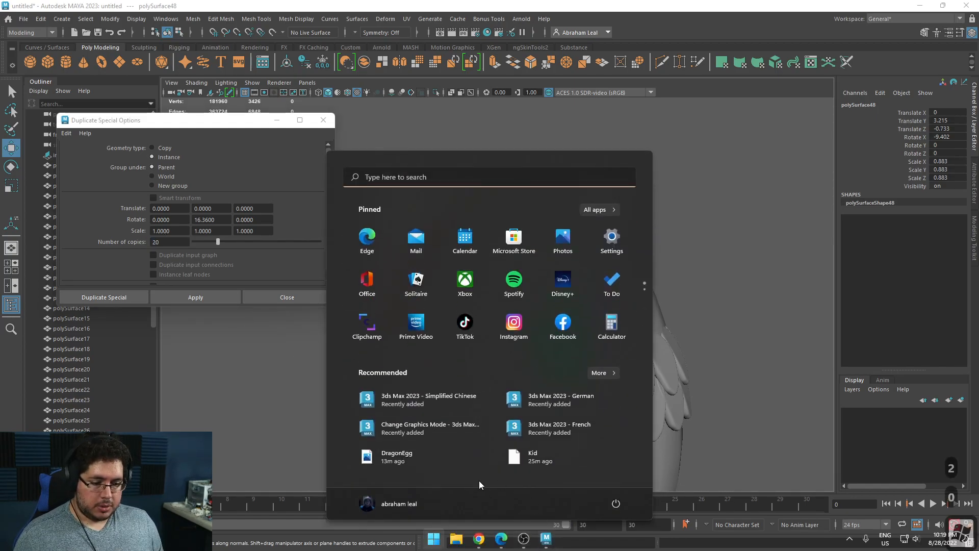
text(calc)
key(Return)
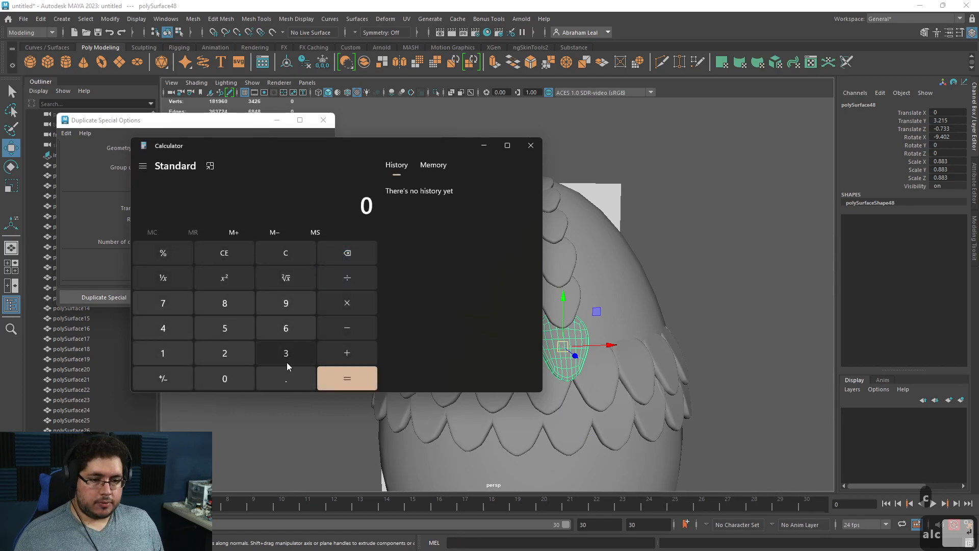
click(225, 378)
click(347, 277)
click(224, 353)
click(224, 378)
click(347, 379)
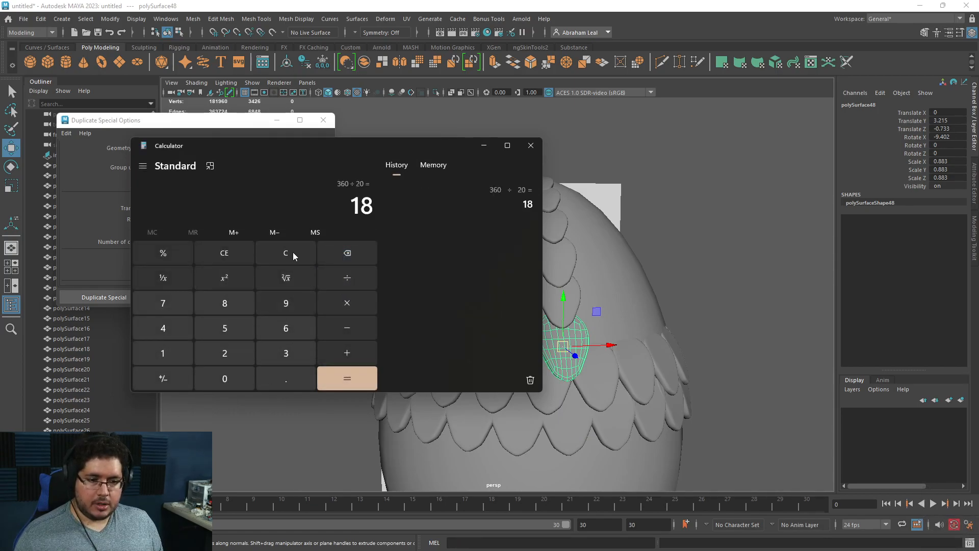
click(208, 122)
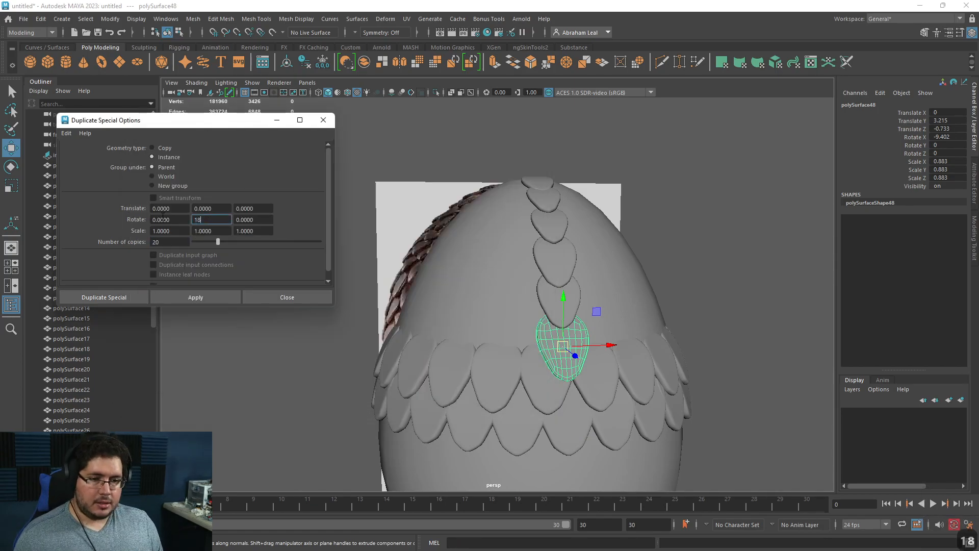
- Select all six scales of the upper column and freeze their transformations
alt+drag(502, 327, 612, 322)
click(635, 301)
shift+click(579, 294)
shift+click(564, 255)
shift+click(588, 328)
shift+click(496, 171)
shift+click(494, 162)
key(ctrl+z)
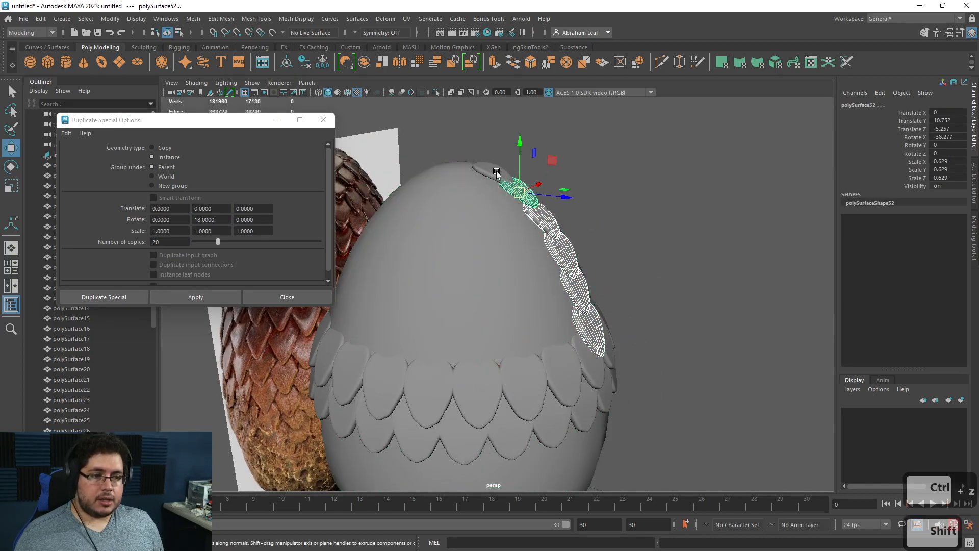
click(322, 61)
- Snap the pivots of the six selected scales to the egg's centre in the top view
key(space)
drag(508, 219, 508, 195)
key(4)
key(d)
key(x)
drag(480, 310, 484, 234)
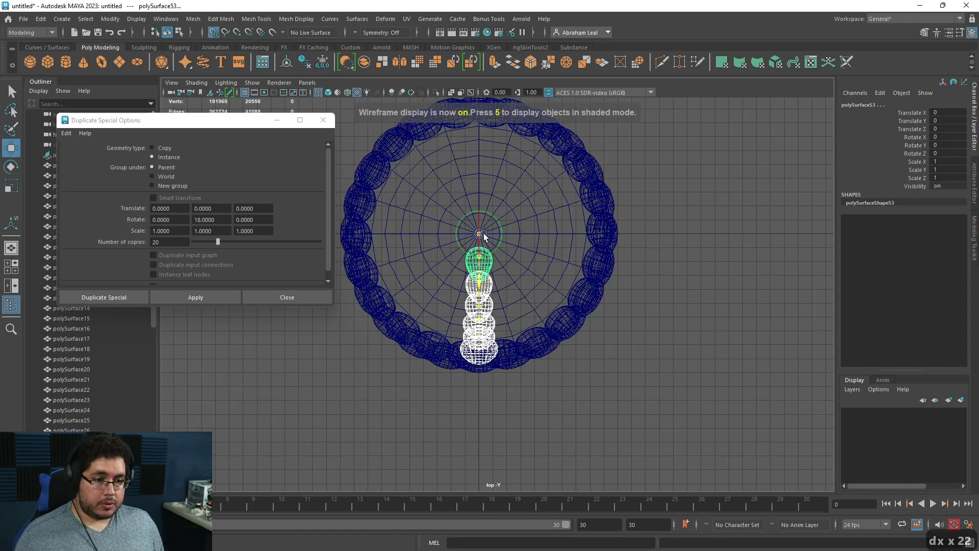
- Snap the pivot of the second scale from the egg's tip to the egg's centre in the top view
click(500, 267)
click(487, 261)
click(487, 300)
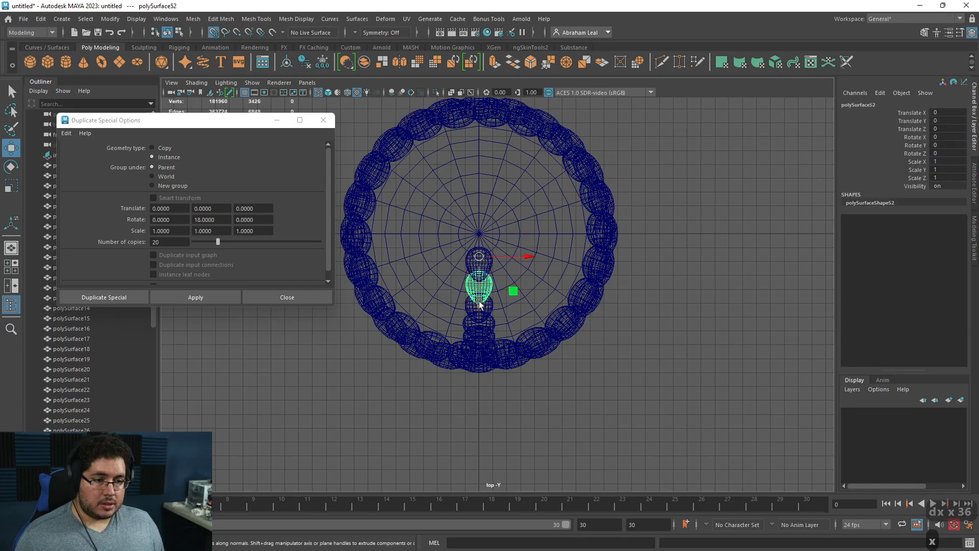
key(x)
key(d)
key(x)
drag(480, 309, 486, 238)
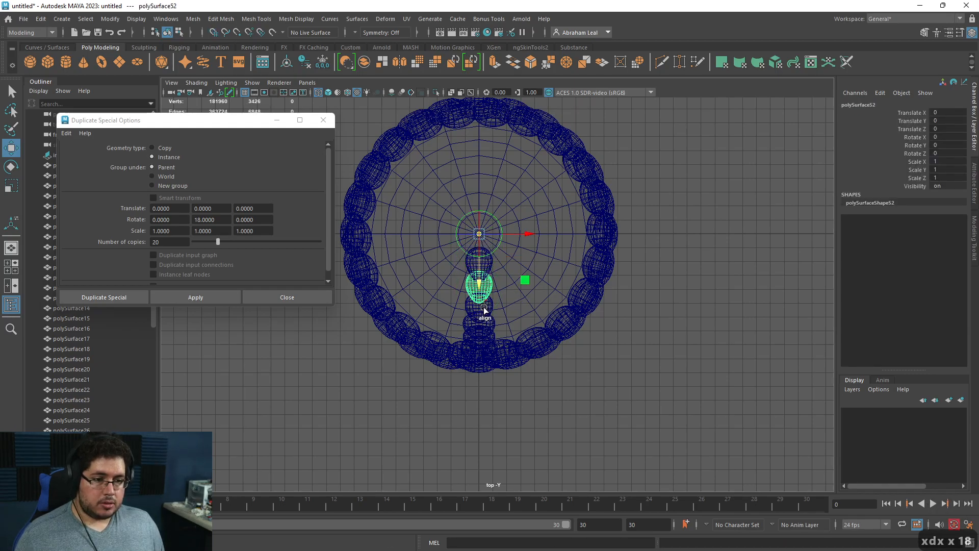
key(ctrl+z)
key(ctrl+z)
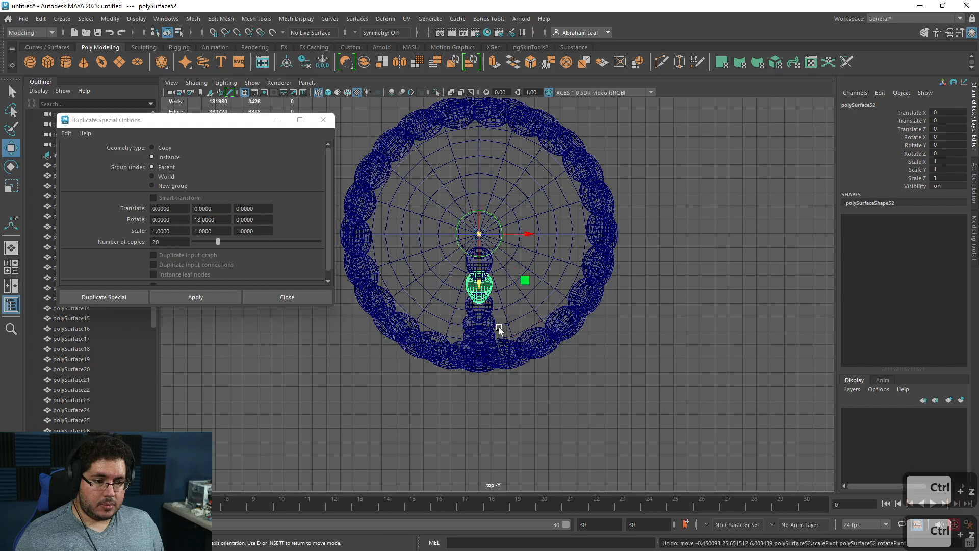
- Snap the pivots of the third and fourth scales from the tip to the egg's centre
click(483, 321)
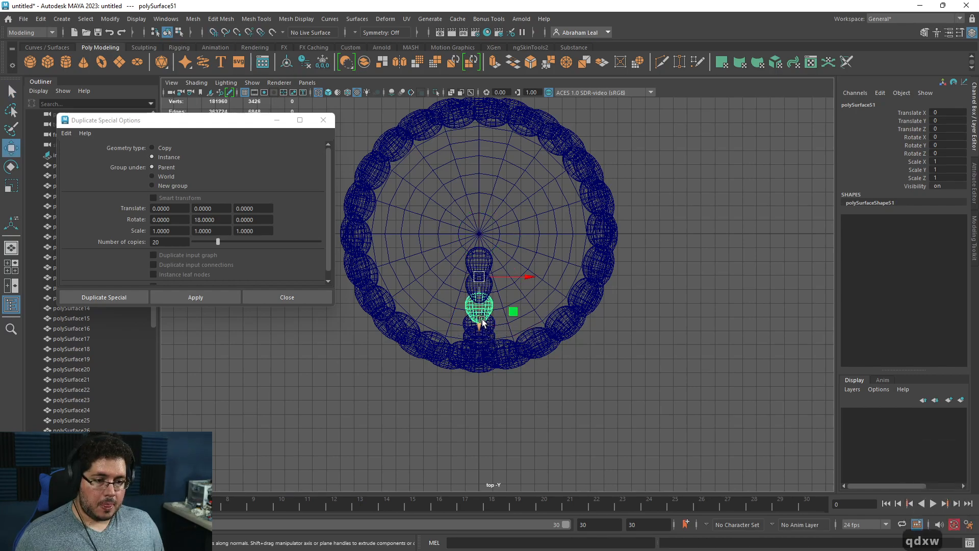
key(d)
key(x)
drag(483, 327, 491, 241)
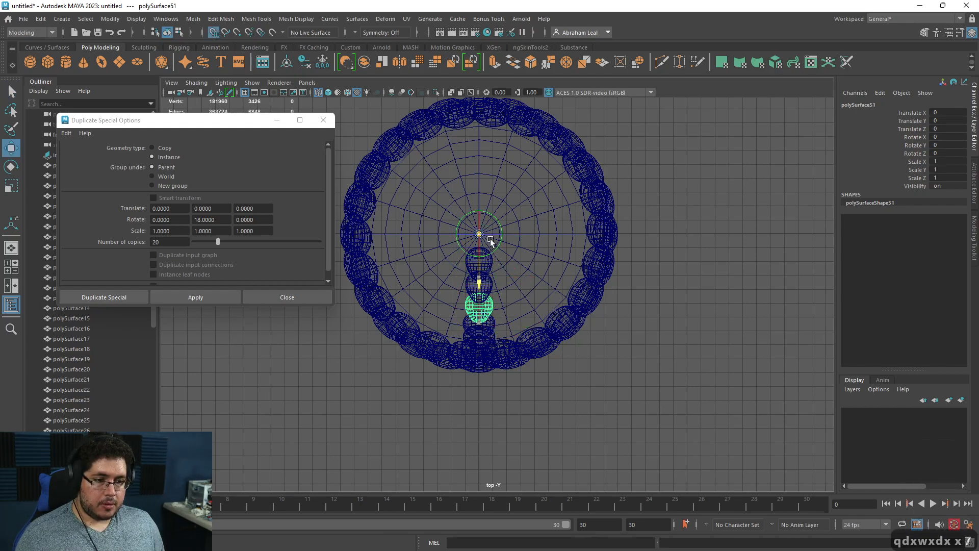
click(707, 327)
click(480, 326)
key(d)
key(x)
drag(479, 323, 495, 236)
click(463, 341)
key(ctrl+z)
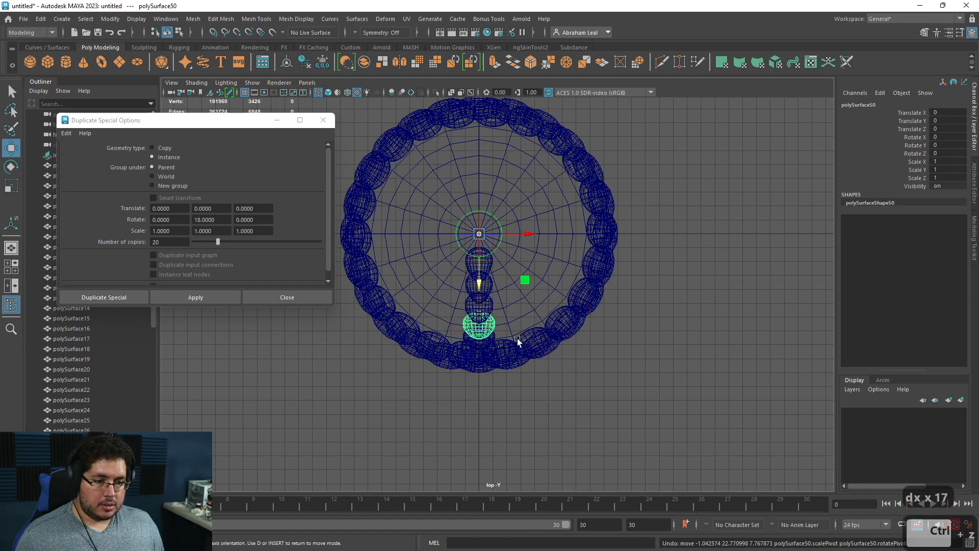
- Snap the pivot of the fifth scale from the tip to the egg's centre and clear the selection
click(641, 347)
key(q)
click(459, 338)
click(465, 340)
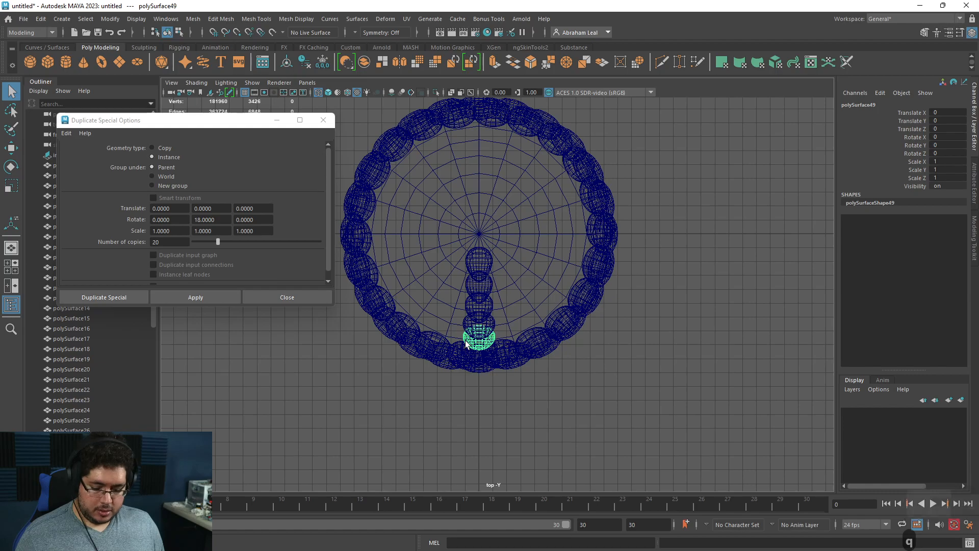
key(w)
key(d)
drag(465, 342, 489, 246)
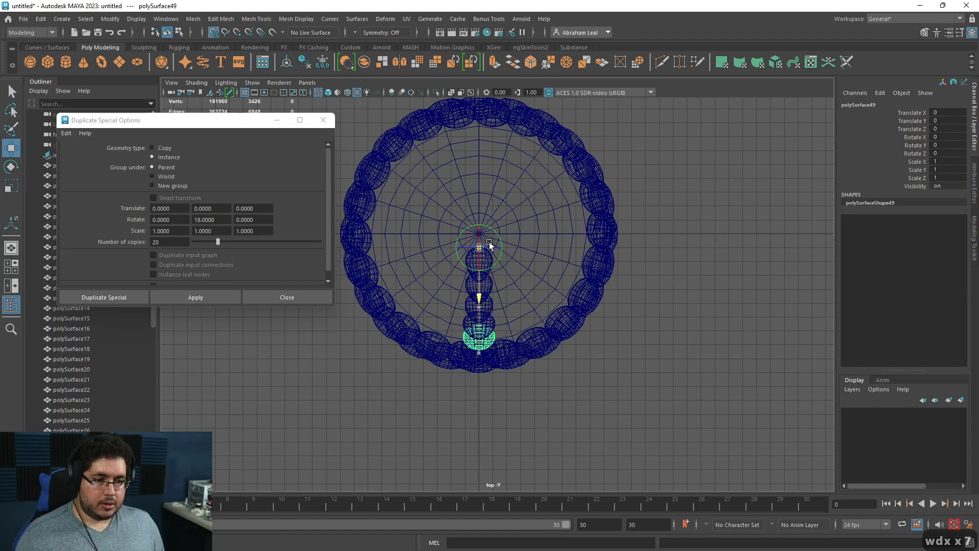
click(696, 330)
- Try to duplicate the column's lowest scale as 20 instances with an 18 degree Y rotation
key(space)
drag(680, 383, 680, 354)
alt+drag(595, 313, 681, 349)
key(w)
key(6)
click(574, 336)
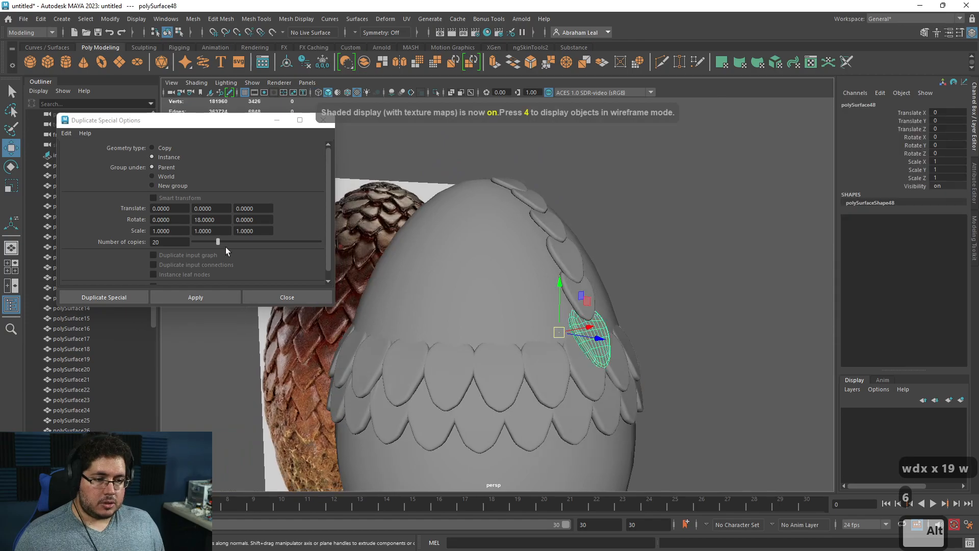
click(206, 295)
key(ctrl+z)
key(ctrl+z)
key(ctrl+z)
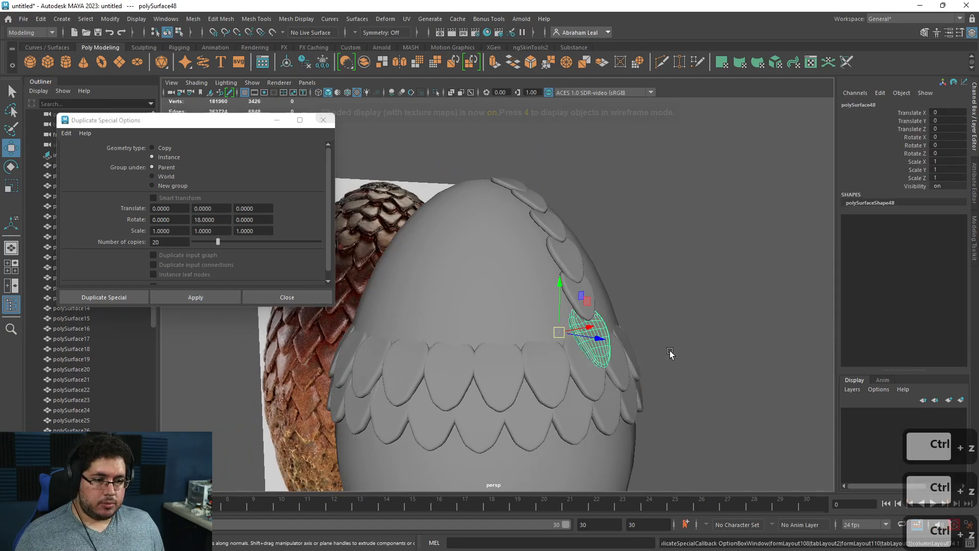
- Snap the pivot of the column's lowest scale to the egg's centre in the top view
alt+drag(669, 339, 728, 345)
key(space)
key(4)
alt+right_drag(728, 345, 618, 407)
alt+middle_drag(618, 408, 578, 291)
key(d)
key(x)
drag(375, 299, 555, 301)
key(space)
drag(552, 355, 555, 321)
- Duplicate the column's lowest scale as 19 instances with an 18 degree Y rotation around the egg
click(721, 241)
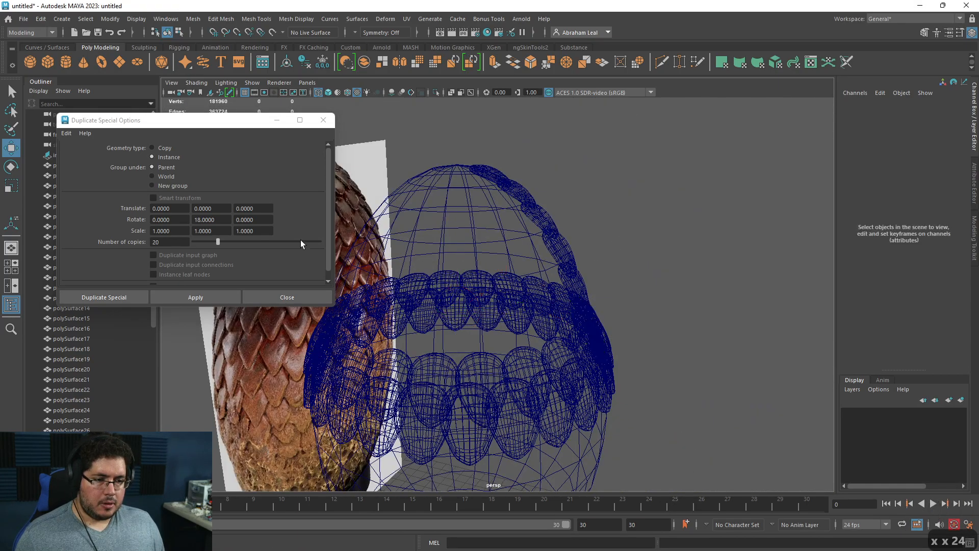
key(q)
click(604, 335)
mouse_move(658, 372)
alt+mouse_down()
mouse_move(619, 378)
mouse_move(680, 360)
mouse_move(569, 373)
alt+mouse_up()
key(w)
click(680, 359)
click(616, 347)
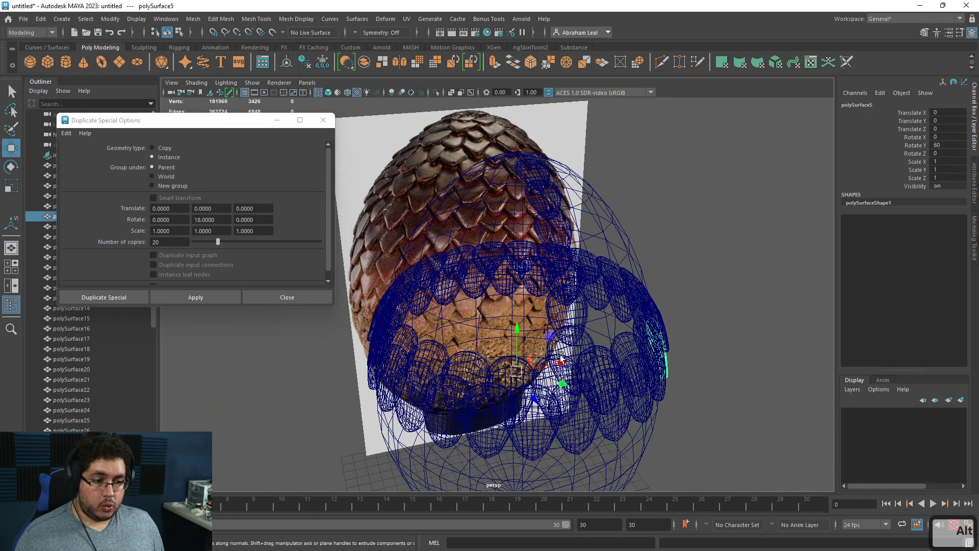
click(569, 372)
key(6)
double_click(176, 243)
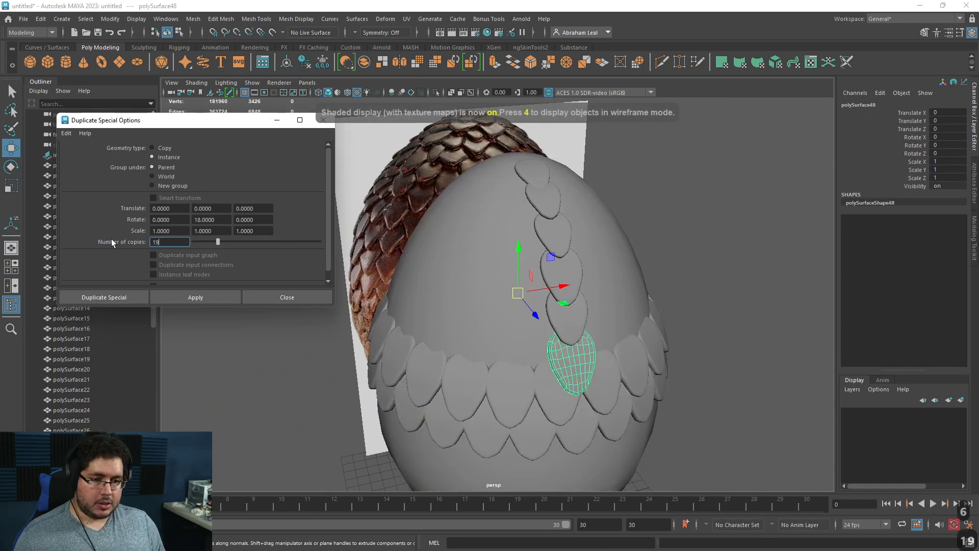
text(19)
click(190, 297)
click(737, 260)
alt+drag(737, 260, 681, 297)
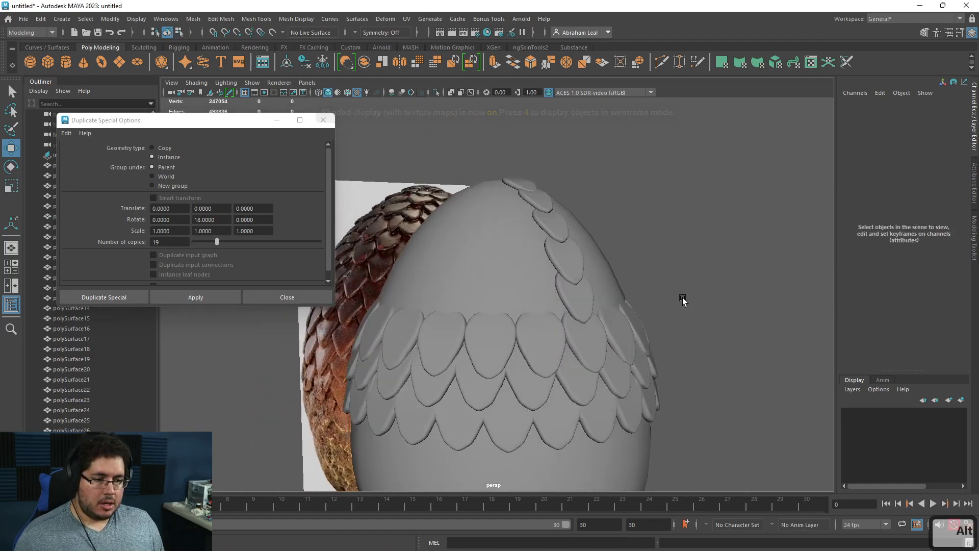
- Select only the new ring of scales in the front view and rotate it slightly around Y to stagger it against the row below
click(591, 337)
key(q)
shift+click(543, 340)
shift+click(474, 336)
key(space)
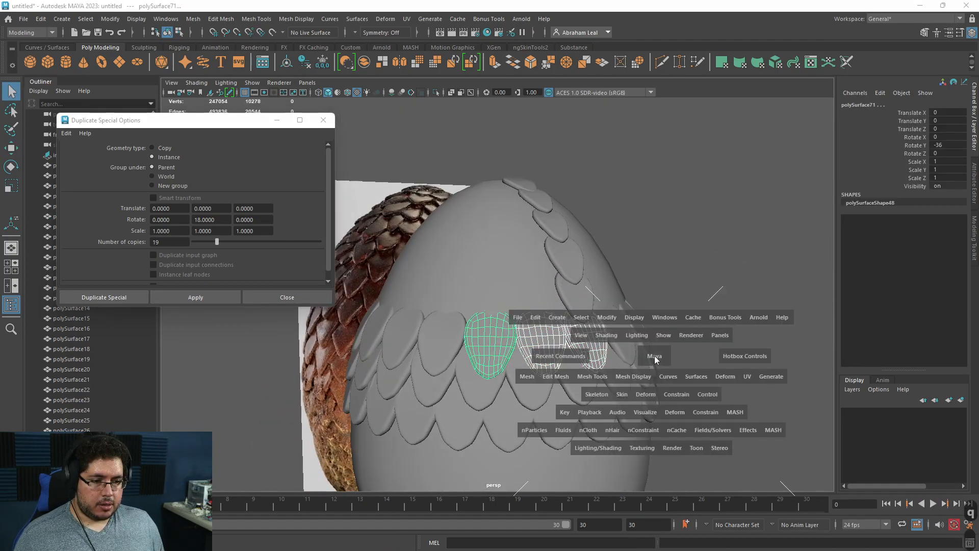
drag(654, 356, 647, 366)
scroll(619, 341, down, 4)
drag(395, 243, 397, 246)
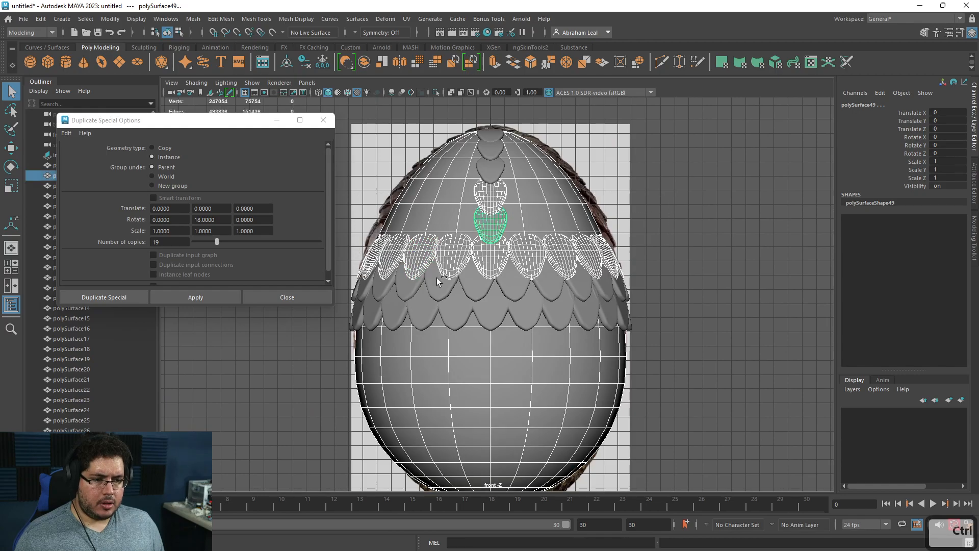
ctrl+drag(480, 173, 433, 224)
key(e)
drag(506, 259, 498, 261)
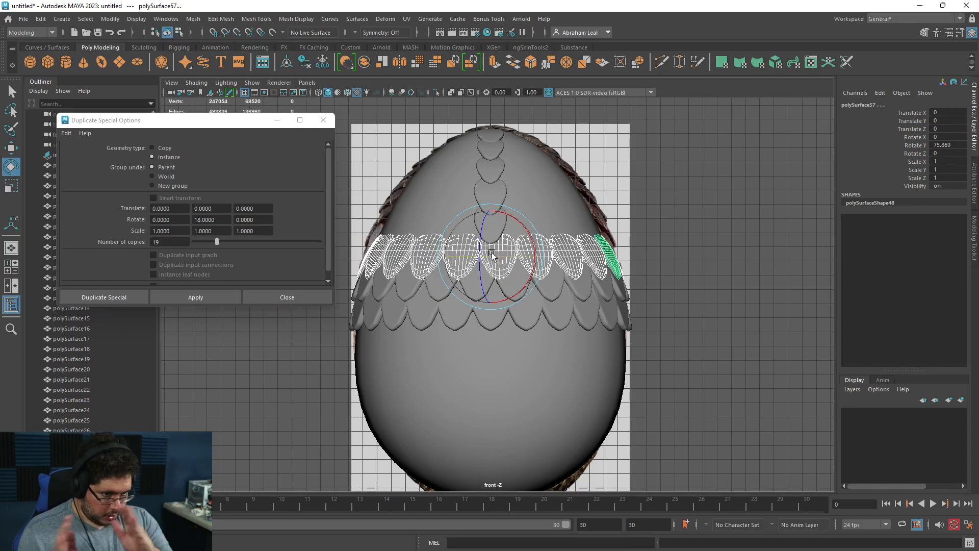
click(677, 199)
- Select the column scale directly above the newly staggered row for duplication
alt+middle_drag(532, 237, 538, 281)
scroll(506, 277, up, 3)
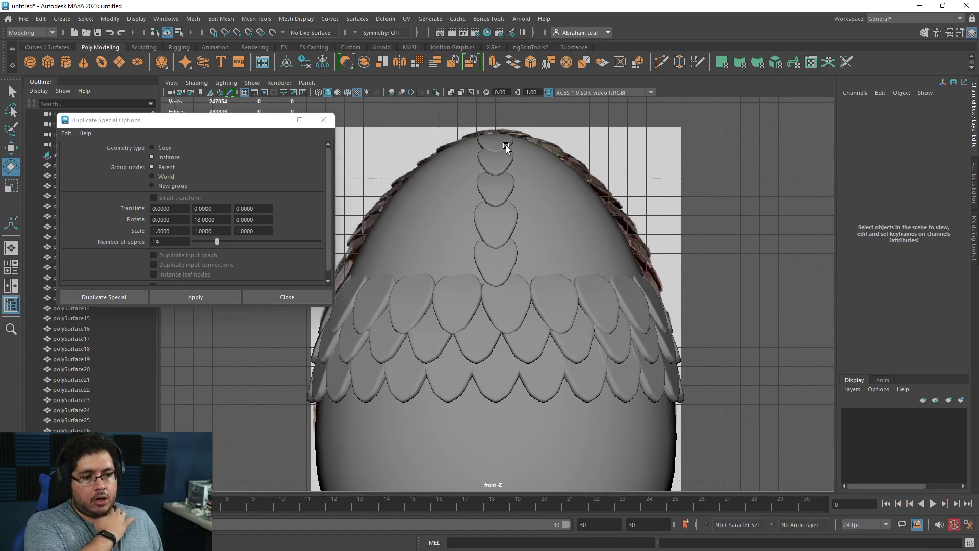
alt+middle_drag(547, 309, 508, 315)
click(501, 280)
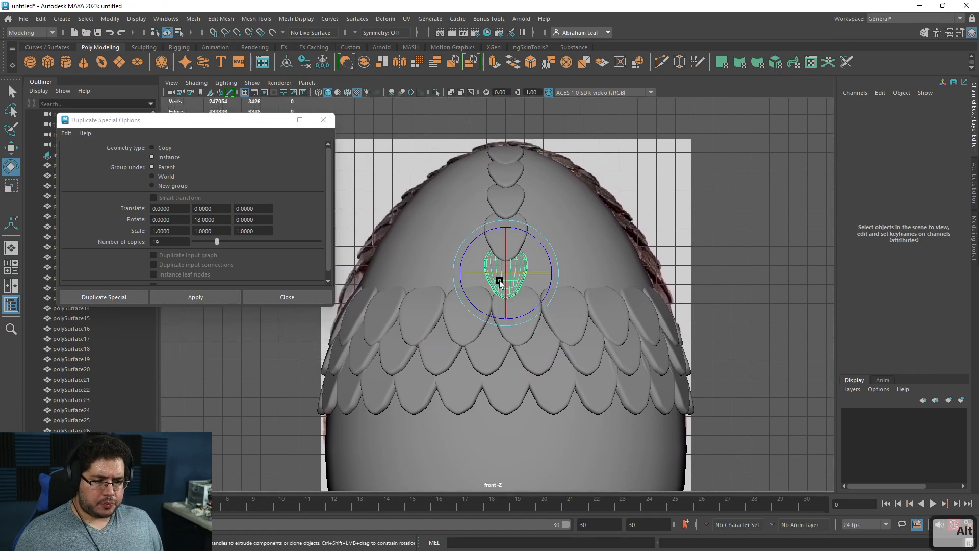
double_click(180, 243)
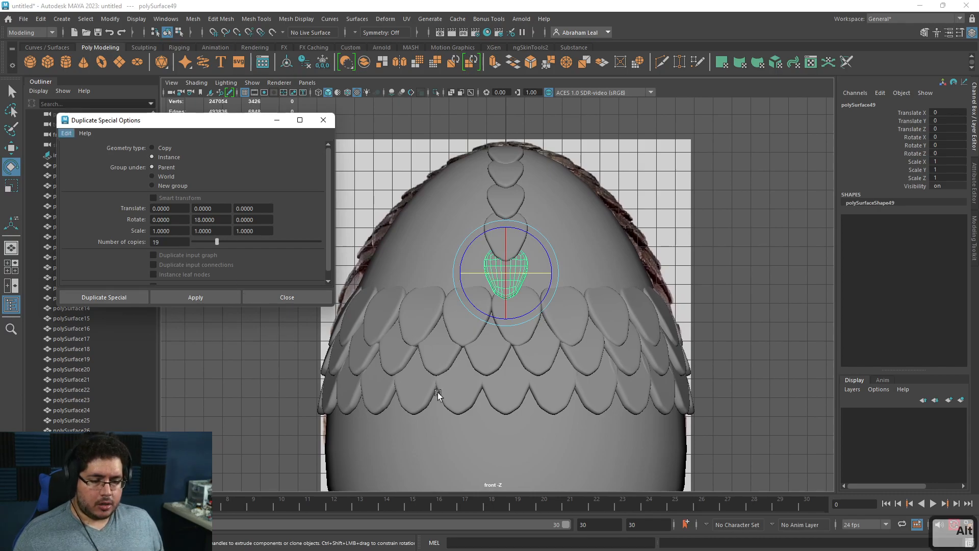
- Switch to Calculator and divide 360 by 18
key(super)
text(calc)
key(Return)
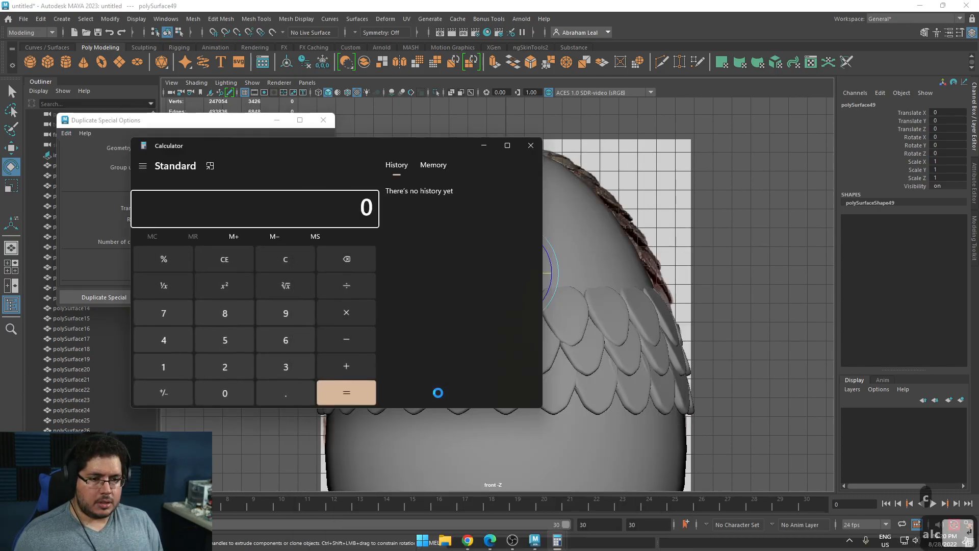
click(290, 334)
click(224, 393)
click(356, 288)
click(163, 366)
click(225, 312)
click(286, 265)
click(286, 366)
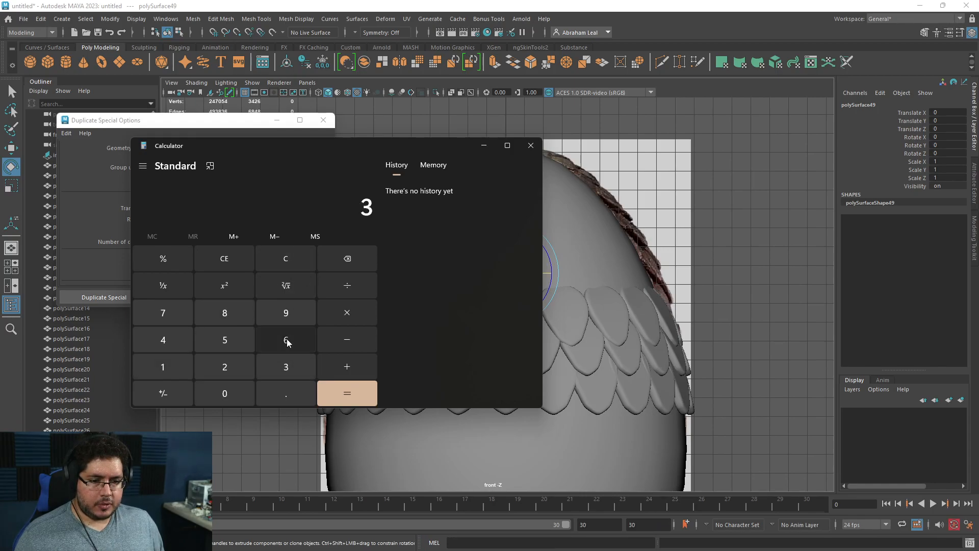
click(286, 339)
click(224, 393)
click(347, 285)
click(163, 366)
click(224, 313)
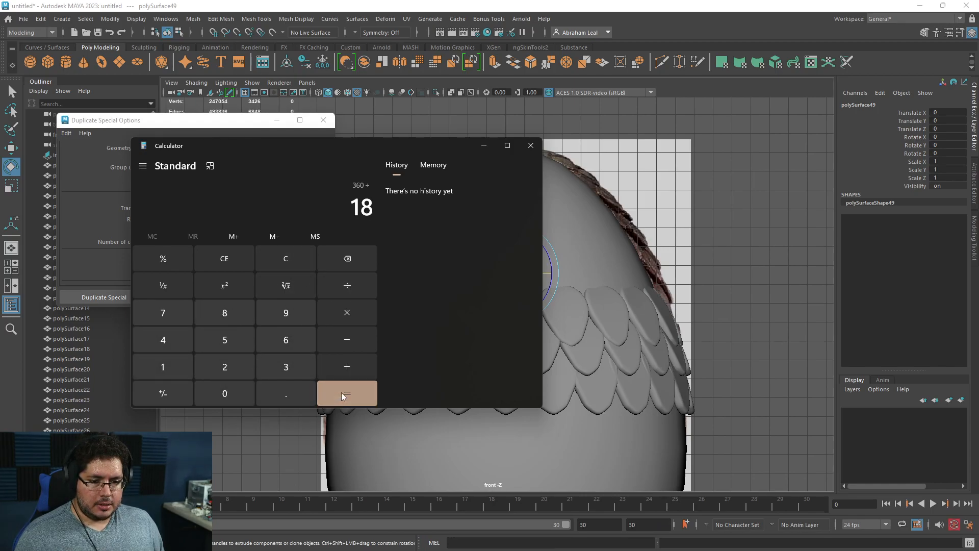
click(347, 393)
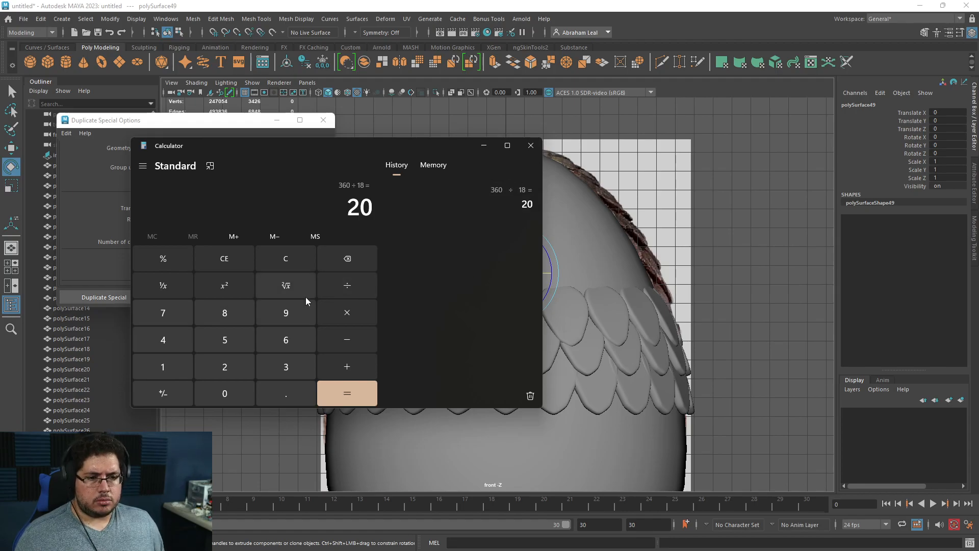
- Duplicate the selected scale as 17 instances with a 20 degree Y rotation and clear the selection
click(220, 122)
text(20)
drag(170, 242, 139, 234)
text(17)
click(181, 299)
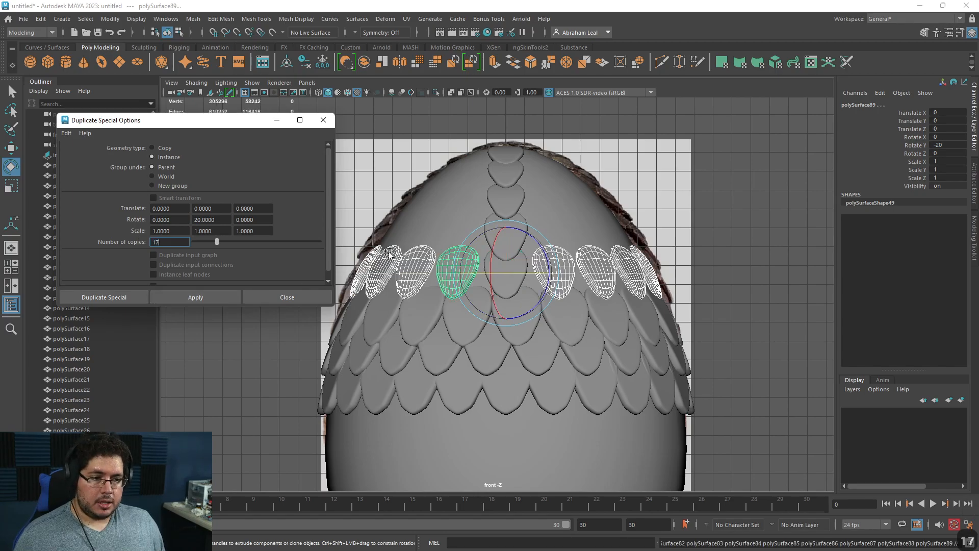
click(715, 243)
- Widen the scales of the new 18-piece row slightly by scaling all faces of its source scale, and return to object mode
alt+drag(650, 309, 540, 312)
click(540, 312)
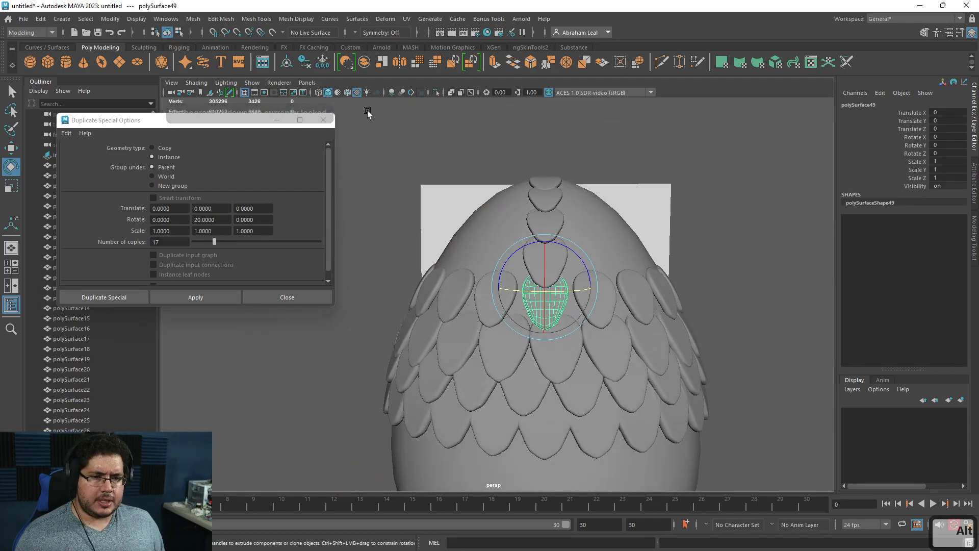
click(436, 92)
right_drag(580, 288, 561, 286)
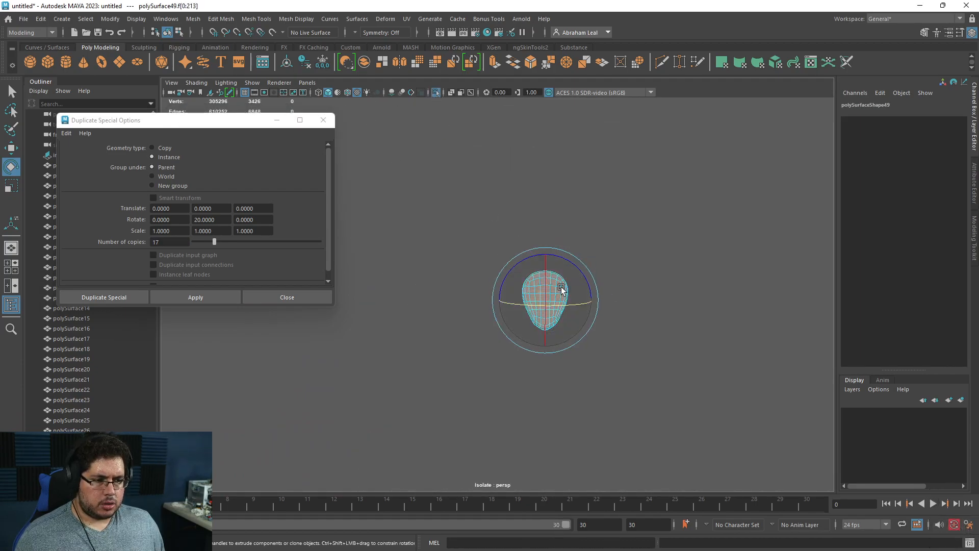
click(436, 92)
key(r)
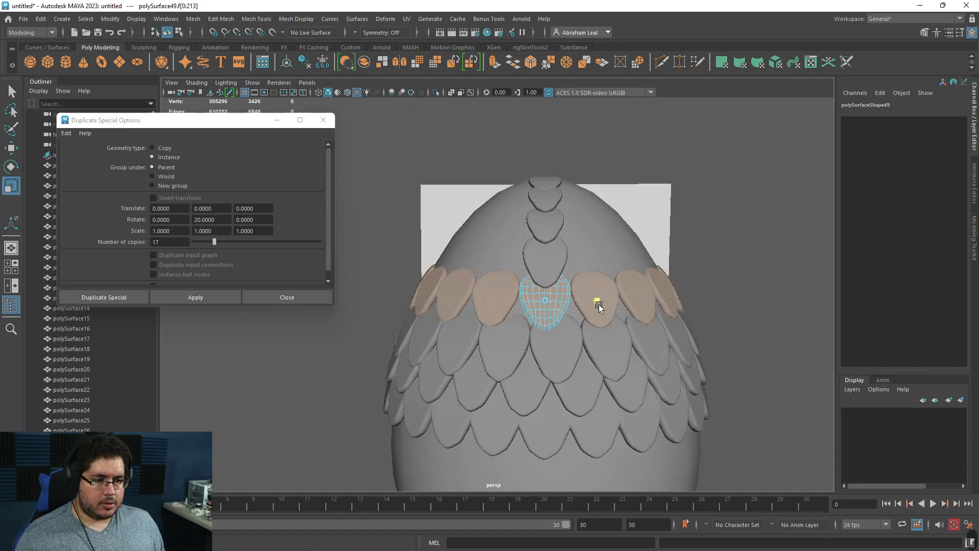
key(q)
click(666, 291)
key(ctrl+z)
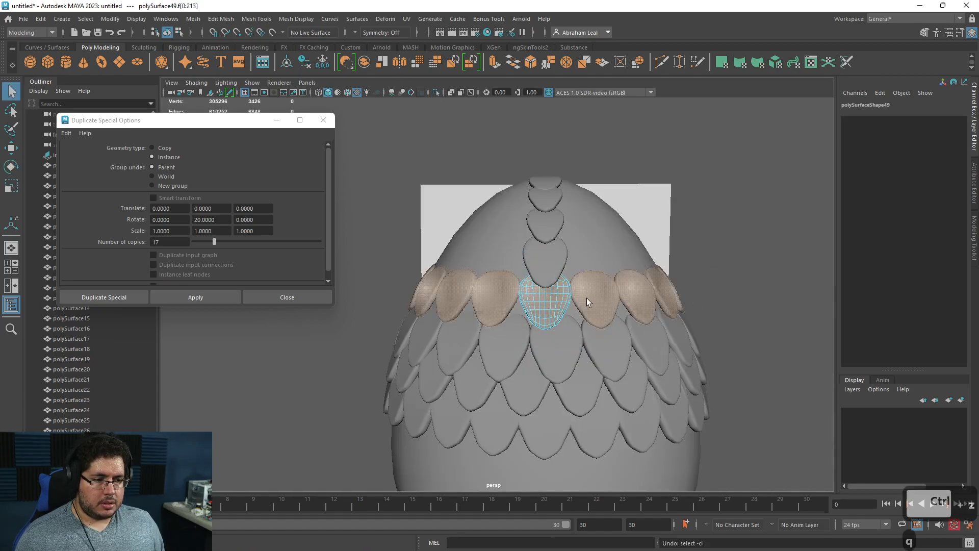
right_drag(546, 259, 615, 188)
click(650, 210)
- Select only the 18-piece row of scales in the front view and rotate it slightly around Y
key(space)
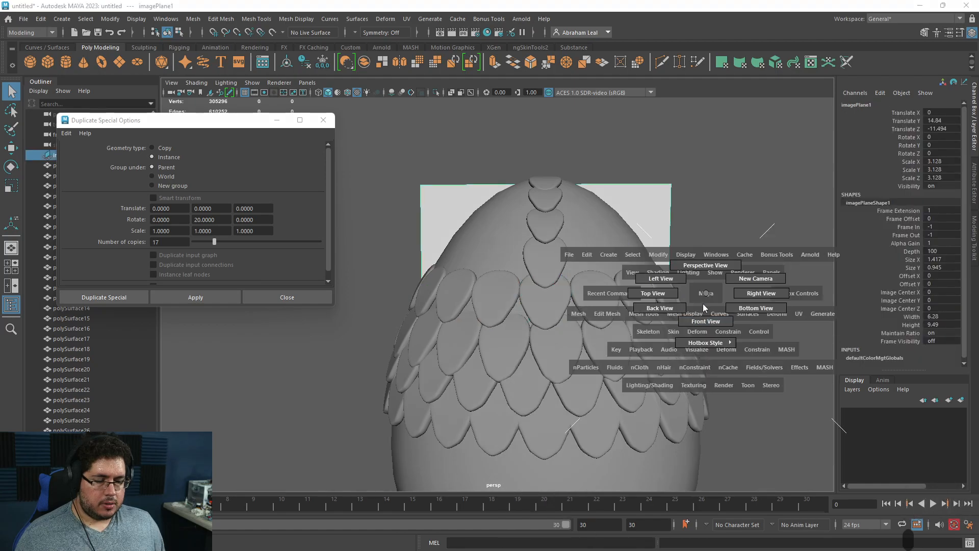
drag(704, 297, 696, 329)
drag(393, 274, 363, 243)
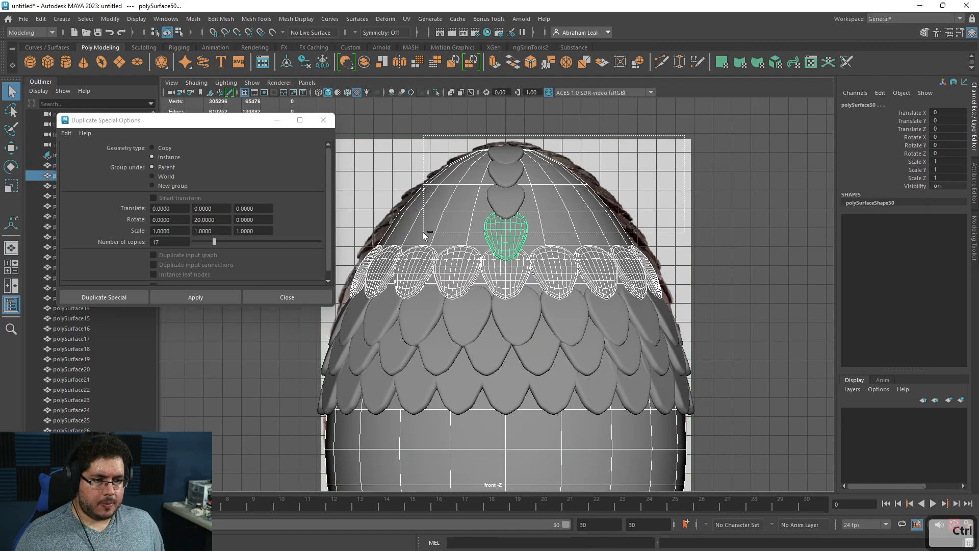
key(e)
drag(490, 273, 497, 274)
- Rescale the selected 18-piece row in the front view and inspect its fit around the egg in perspective
key(w)
key(r)
drag(506, 228, 507, 237)
key(w)
key(r)
drag(505, 281, 533, 280)
key(e)
click(769, 322)
alt+drag(768, 318, 443, 323)
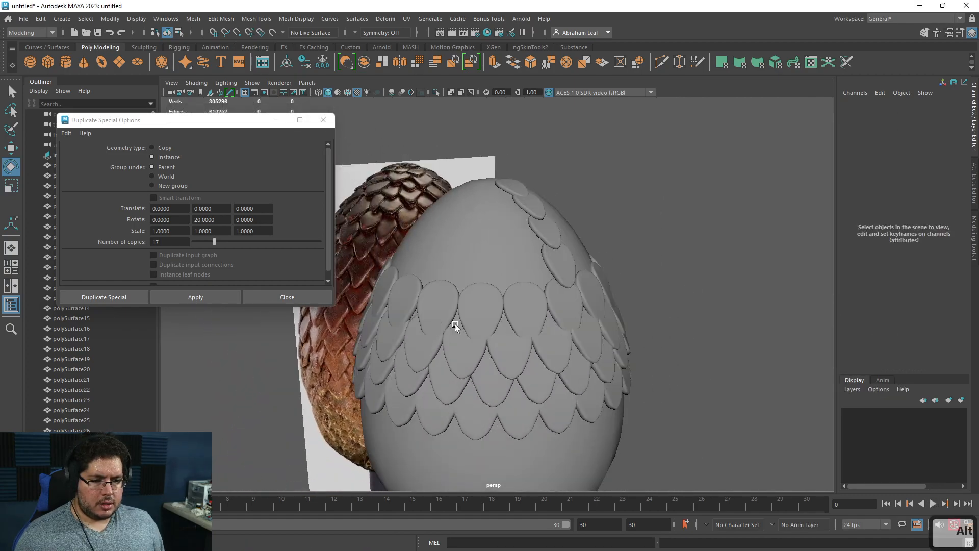
click(448, 322)
drag(506, 293, 633, 319)
click(712, 273)
- Try to duplicate the next two column scales as 17 instances each with a 20 degree Y rotation
key(q)
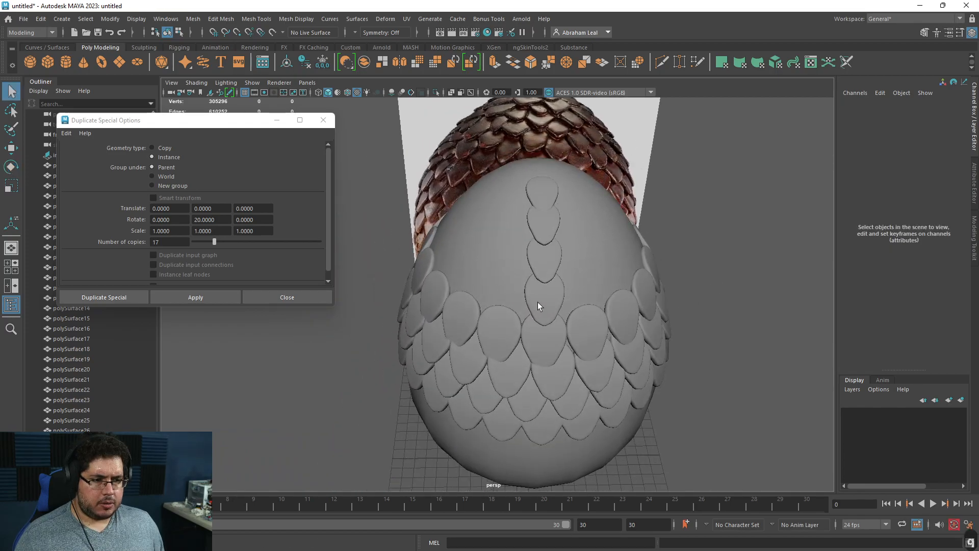
click(538, 302)
shift+click(543, 262)
click(210, 298)
alt+drag(564, 327, 568, 298)
click(655, 281)
key(ctrl+z)
key(ctrl+z)
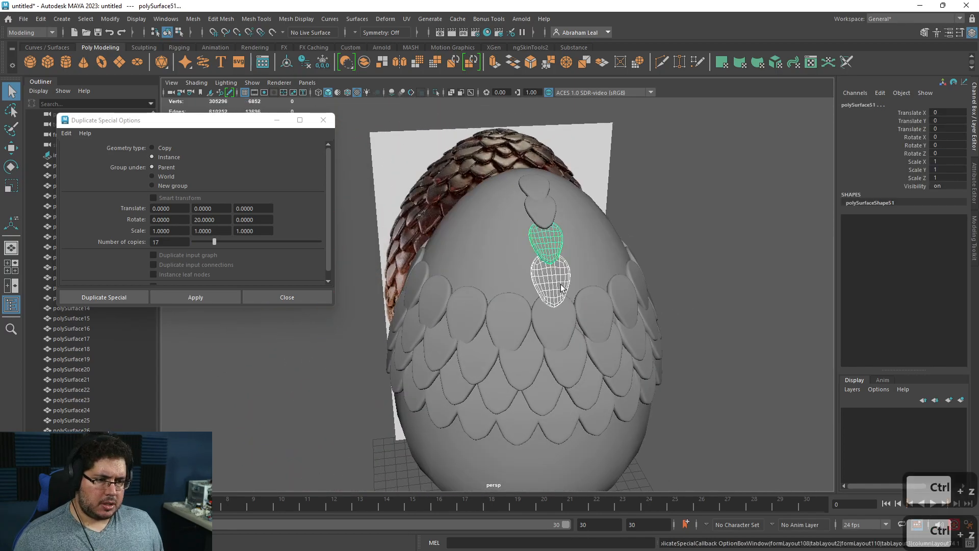
- Select all faces of the two scales above the finished rows and adjust their placement against the egg in the side view
shift+click(552, 256)
drag(532, 213, 693, 211)
key(space)
drag(613, 246, 661, 245)
key(ctrl+z)
key(ctrl+z)
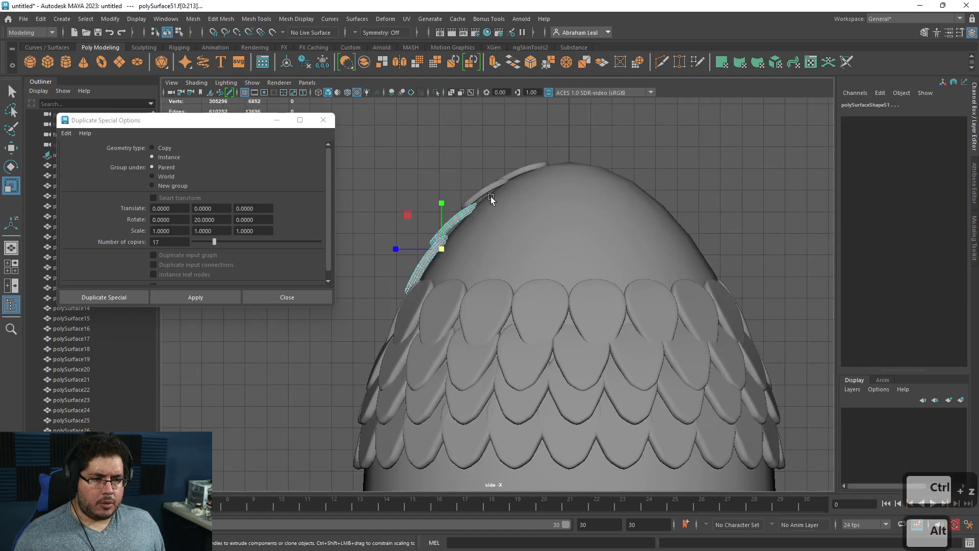
drag(436, 259, 460, 212)
key(w)
- Rotate the selected faces slightly so both scales follow the egg's curvature, and return both scales to object mode
key(space)
alt+drag(496, 253, 439, 262)
alt+middle_drag(543, 291, 500, 321)
alt+drag(501, 320, 521, 275)
alt+right_drag(521, 276, 552, 256)
key(e)
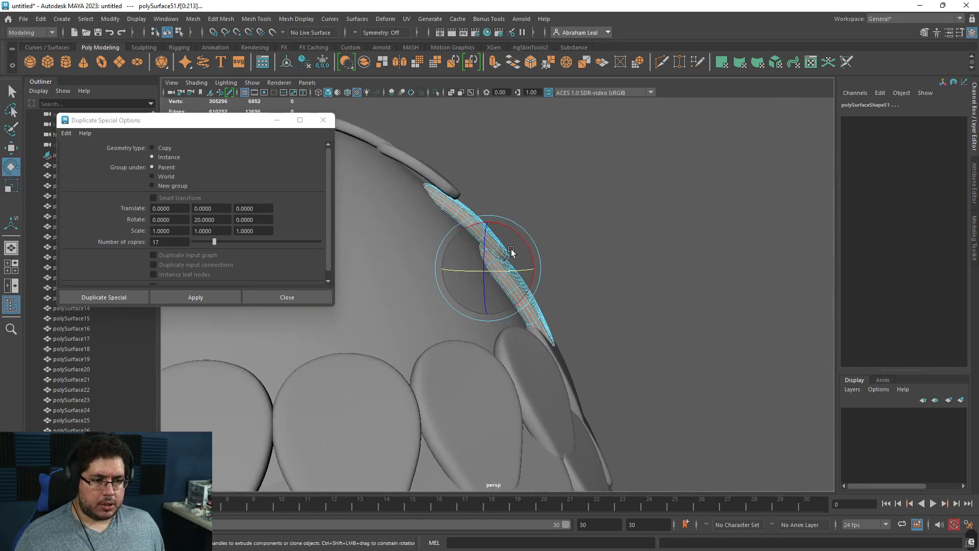
click(529, 230)
right_drag(471, 229, 585, 183)
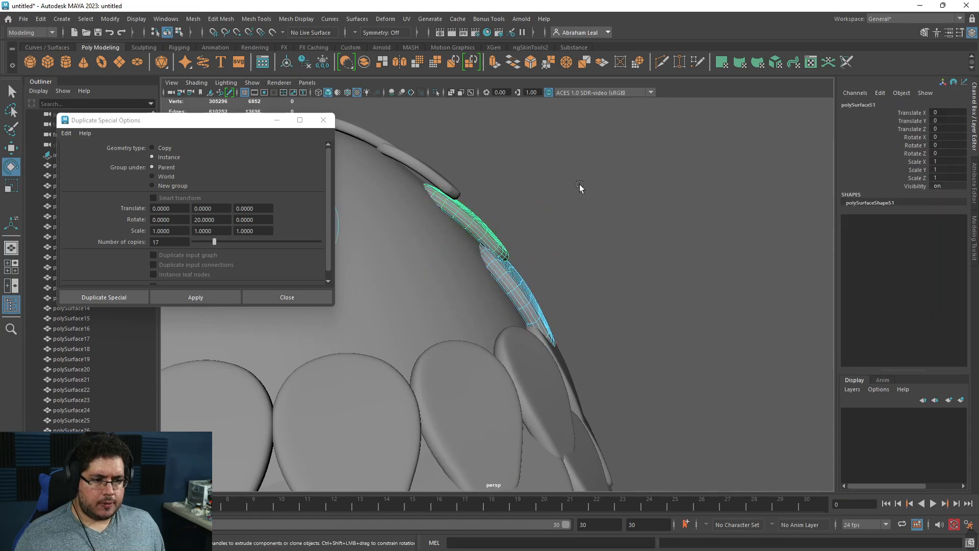
click(585, 183)
shift+click(525, 294)
right_drag(507, 259, 547, 239)
click(499, 250)
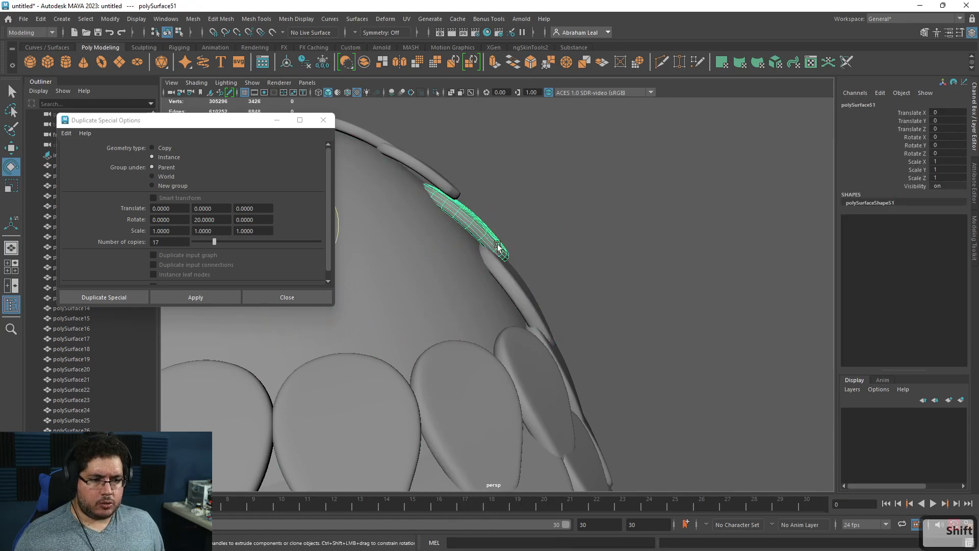
- Duplicate both fitted scales as 17 instances each with a 20 degree Y rotation, and show the front view
alt+right_drag(515, 326, 456, 339)
alt+drag(455, 339, 502, 331)
click(634, 269)
alt+drag(612, 271, 535, 270)
alt+right_drag(535, 270, 465, 267)
alt+drag(466, 267, 509, 294)
alt+right_drag(510, 294, 566, 305)
key(space)
drag(566, 306, 572, 329)
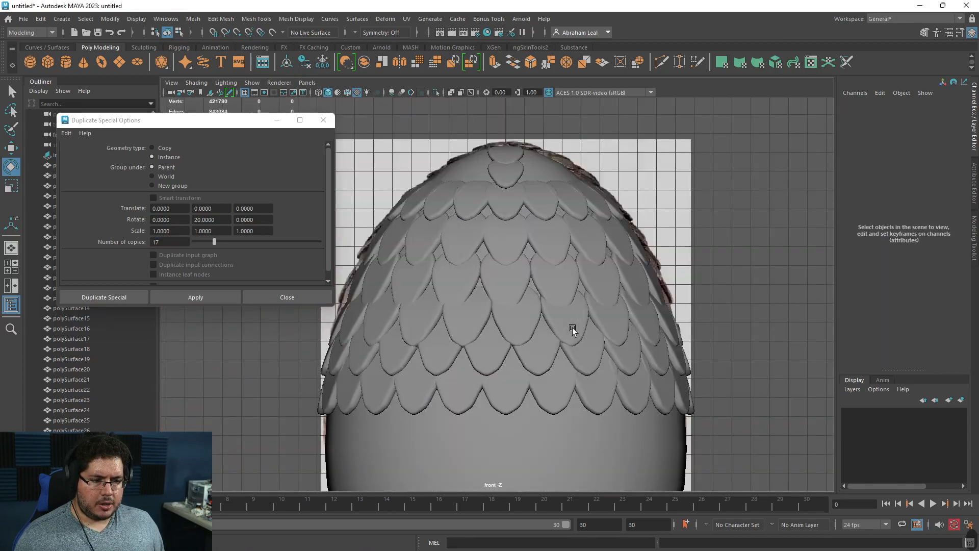
- Select the two new rows together with the loose scale above them and rotate them slightly around Y
scroll(576, 324, down, 1)
drag(641, 187, 388, 246)
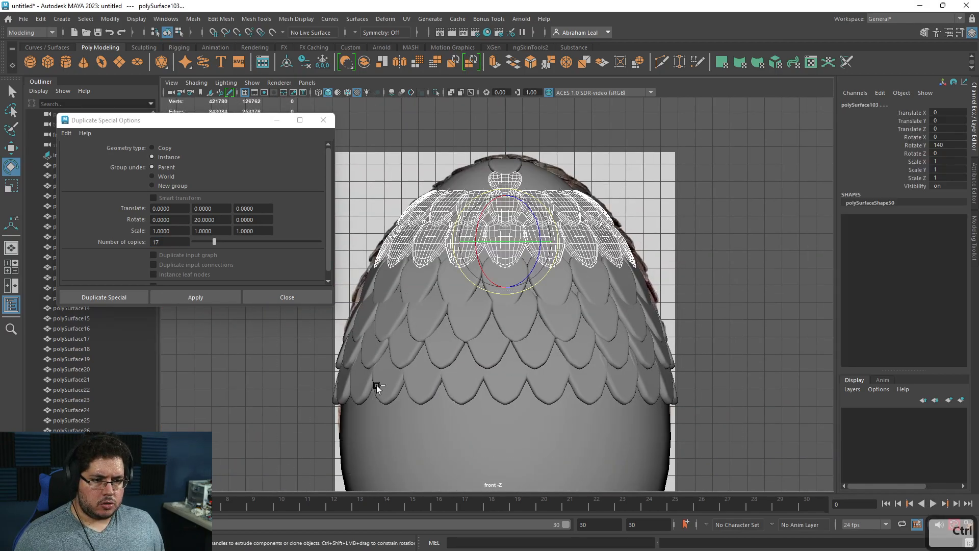
drag(501, 244, 507, 243)
- Select only the upper of the two new rows and rotate it around Y to stagger it against the row below
click(666, 189)
drag(647, 140, 375, 214)
ctrl+drag(665, 262, 298, 394)
ctrl+drag(582, 142, 487, 183)
alt+middle_drag(483, 192, 493, 225)
drag(505, 244, 496, 243)
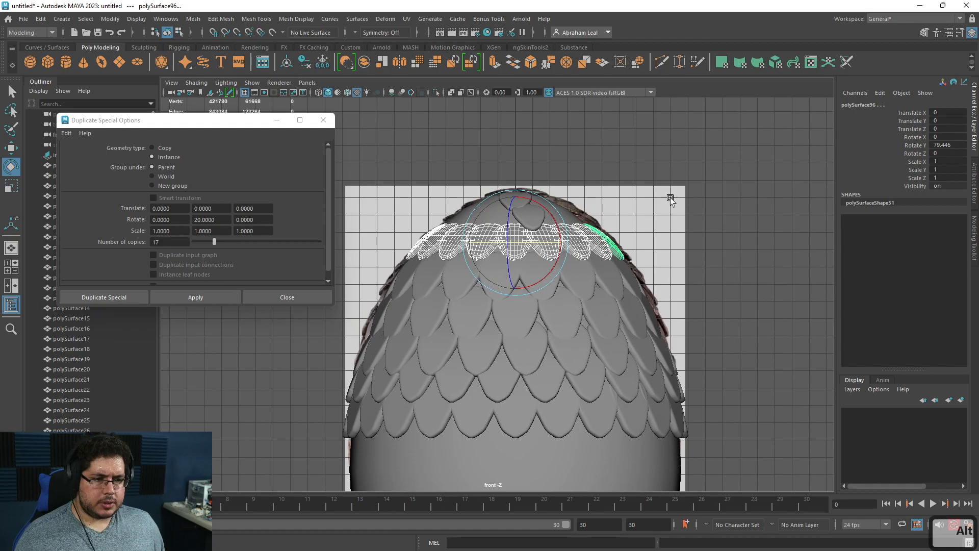
- Duplicate the next scale up as 17 instances with a 20 degree Y rotation in the perspective view
click(689, 217)
key(space)
drag(688, 218, 684, 185)
alt+drag(561, 209, 513, 249)
click(508, 207)
alt+middle_drag(472, 215, 487, 286)
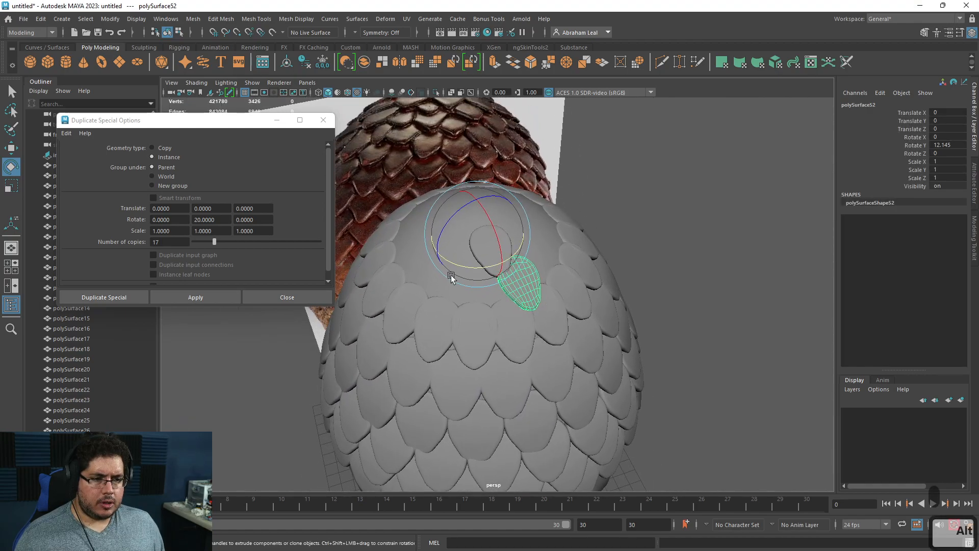
click(194, 300)
alt+drag(540, 282, 418, 261)
click(583, 219)
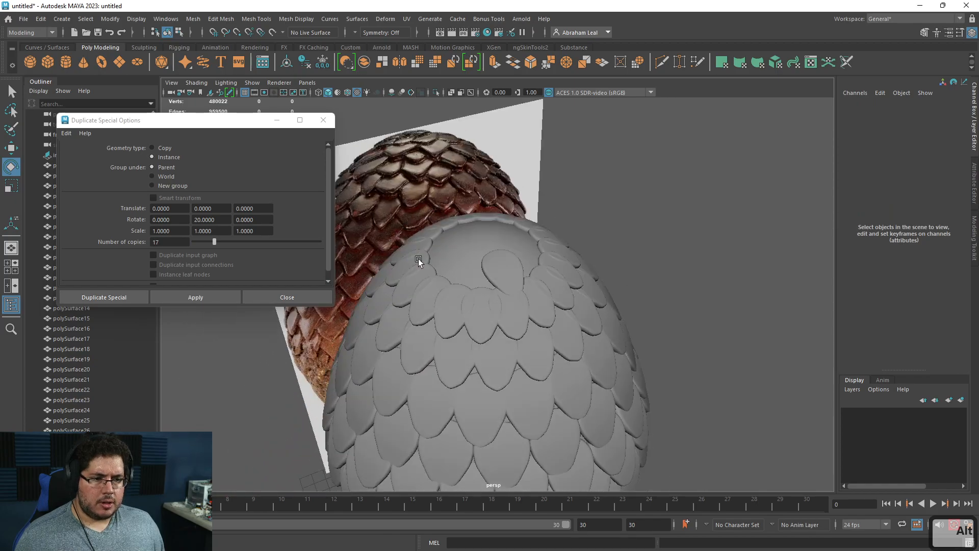
- Select the last remaining scale near the egg's tip and move it into place above the newest row
alt+drag(374, 146, 566, 285)
click(509, 273)
alt+right_drag(566, 285, 595, 331)
alt+drag(596, 330, 594, 286)
key(w)
drag(451, 259, 485, 232)
- Duplicate the tip scale with a rotation around Y and repeat the duplicate to close a ring around the tip
key(ctrl+d)
key(e)
key(shift+d)
key(shift+d)
key(shift+d)
key(shift+d)
key(shift+d)
- Duplicate one ring scale, rotate it to a staggered position and set its height to start a higher ring
key(ctrl+d)
key(w)
key(e)
key(w)
alt+drag(503, 259, 549, 262)
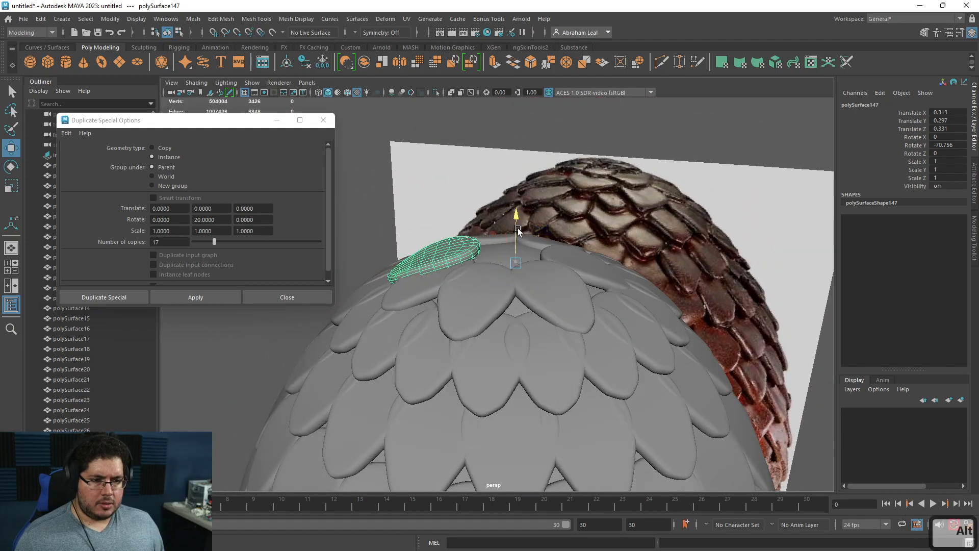
drag(515, 231, 515, 229)
alt+drag(514, 232, 583, 339)
- Duplicate the higher scale with a rotation of about 51 degrees around Y and repeat the duplicate around the tip
key(ctrl+d)
key(e)
drag(564, 301, 529, 311)
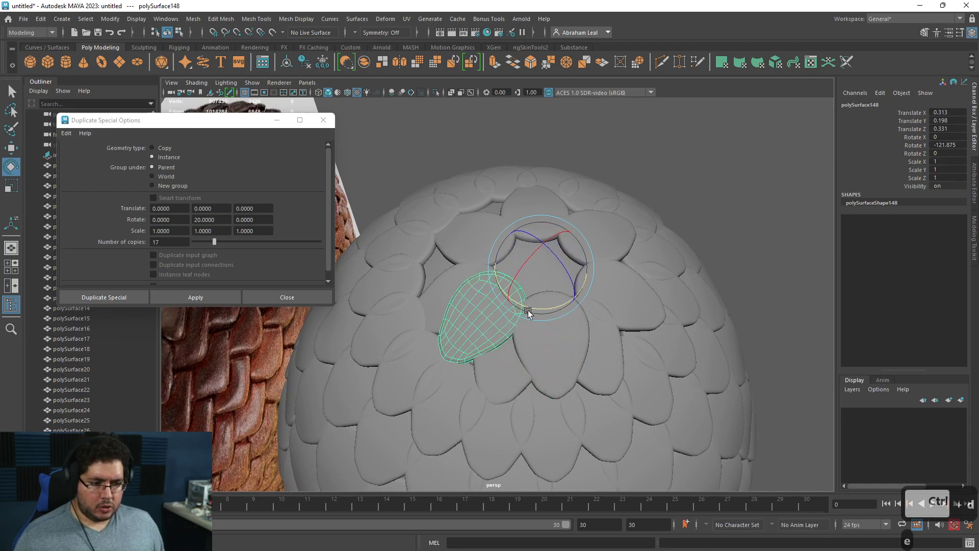
key(shift+d)
key(shift+d)
key(shift+d)
key(shift+d)
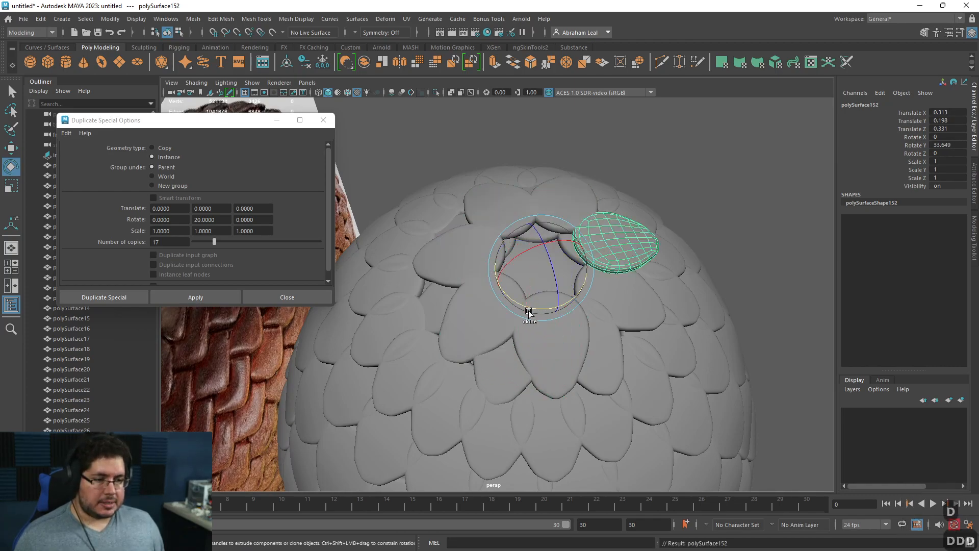
key(shift+d)
- Duplicate another scale of the upper ring and reposition it around the open gap at the egg's tip
alt+drag(700, 230, 515, 242)
key(ctrl+d)
key(w)
key(e)
key(w)
drag(485, 212, 436, 232)
drag(514, 229, 512, 235)
alt+drag(512, 235, 481, 280)
alt+drag(511, 244, 623, 241)
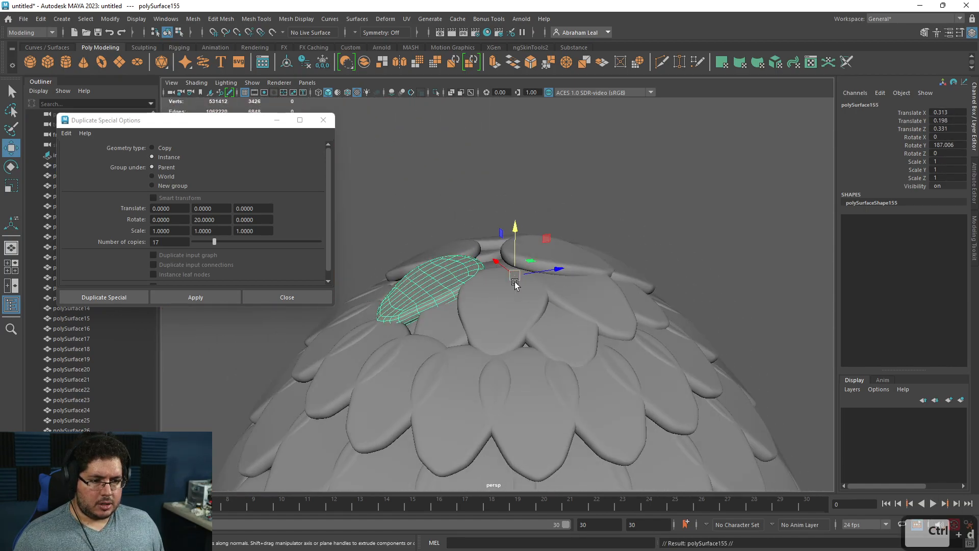
- Duplicate one more scale, then move and tilt it over the opening at the egg's tip as a cap
key(ctrl+d)
key(e)
drag(491, 273, 526, 252)
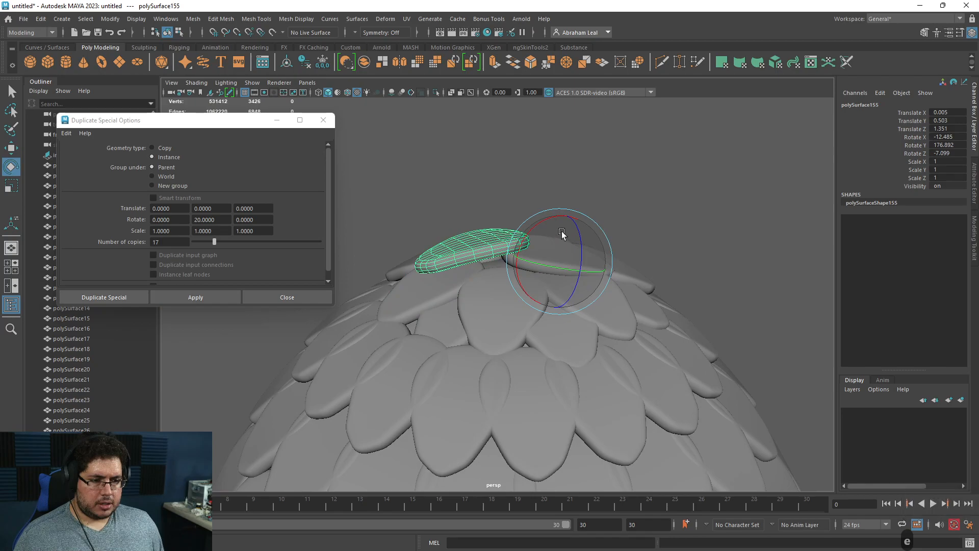
key(w)
drag(559, 210, 577, 290)
key(e)
drag(554, 239, 584, 271)
click(563, 214)
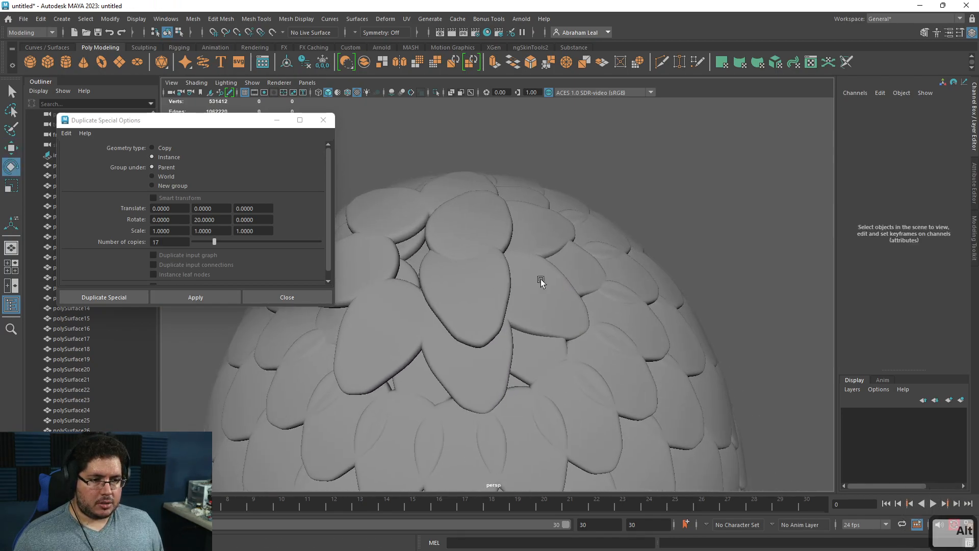
- Select scales around the tip and adjust their position and rotation to fit the cap
click(481, 301)
alt+drag(480, 301, 552, 254)
click(495, 230)
click(449, 262)
key(w)
drag(480, 284, 480, 282)
key(e)
drag(420, 232, 447, 277)
mouse_move(502, 252)
alt+mouse_down()
mouse_move(474, 265)
mouse_move(510, 245)
alt+mouse_up()
- Duplicate a cap scale, then rotate and move the copy to cover the remaining gap at the tip
key(ctrl+d)
key(e)
drag(438, 210, 497, 277)
key(w)
drag(454, 339, 600, 328)
drag(610, 293, 461, 329)
key(e)
click(706, 240)
- Examine the scale coverage of the egg's upper half from several angles against the reference image
scroll(537, 260, down, 4)
scroll(510, 352, down, 10)
alt+right_drag(551, 365, 613, 409)
alt+drag(613, 409, 603, 398)
alt+right_drag(603, 398, 631, 433)
alt+drag(545, 433, 571, 404)
alt+middle_drag(571, 404, 599, 362)
alt+right_drag(599, 363, 626, 377)
alt+drag(626, 377, 645, 347)
alt+middle_drag(463, 399, 544, 361)
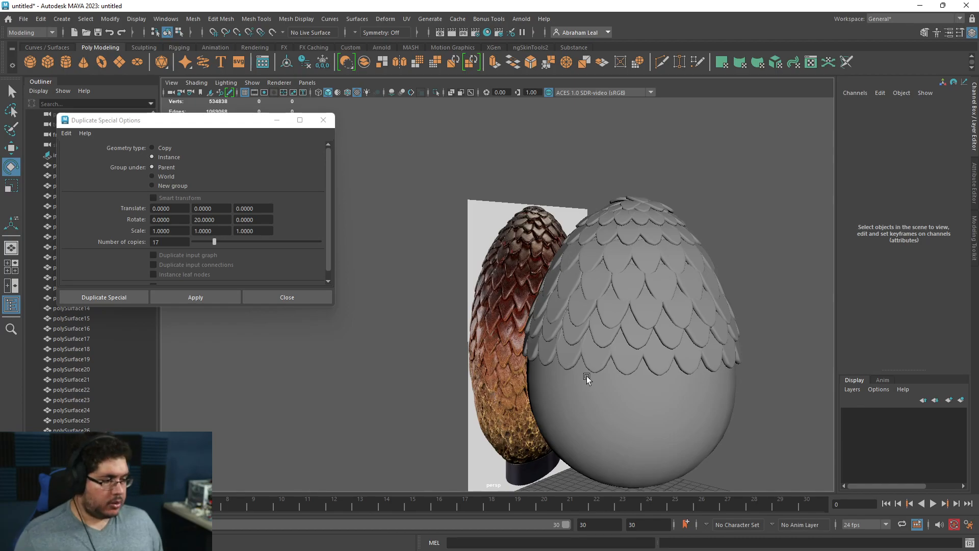
alt+middle_drag(595, 379, 495, 338)
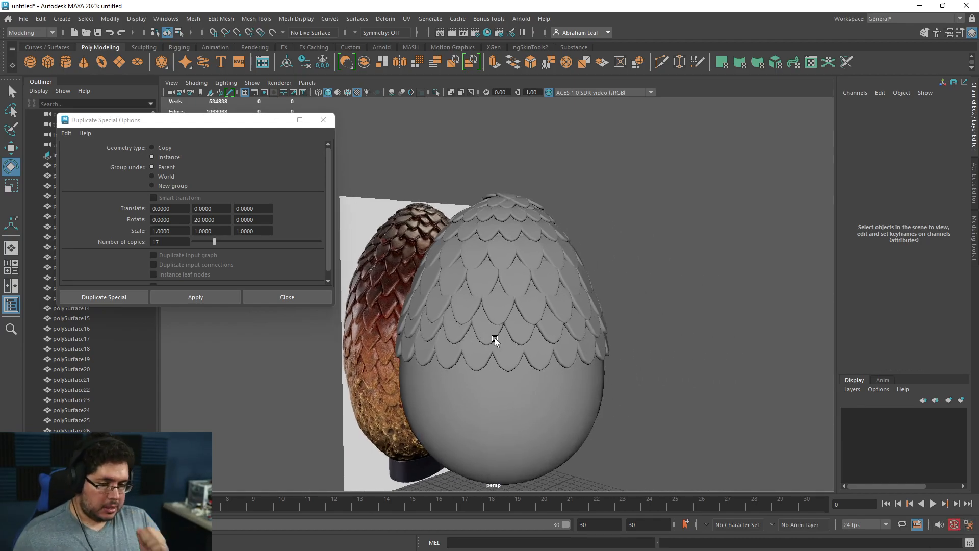
alt+drag(476, 337, 725, 278)
click(548, 267)
alt+drag(601, 274, 605, 276)
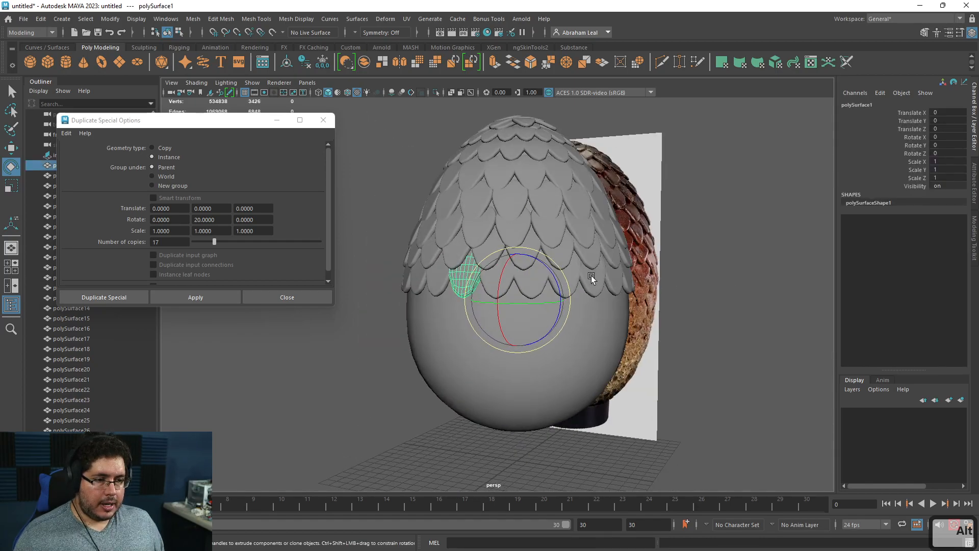
click(363, 344)
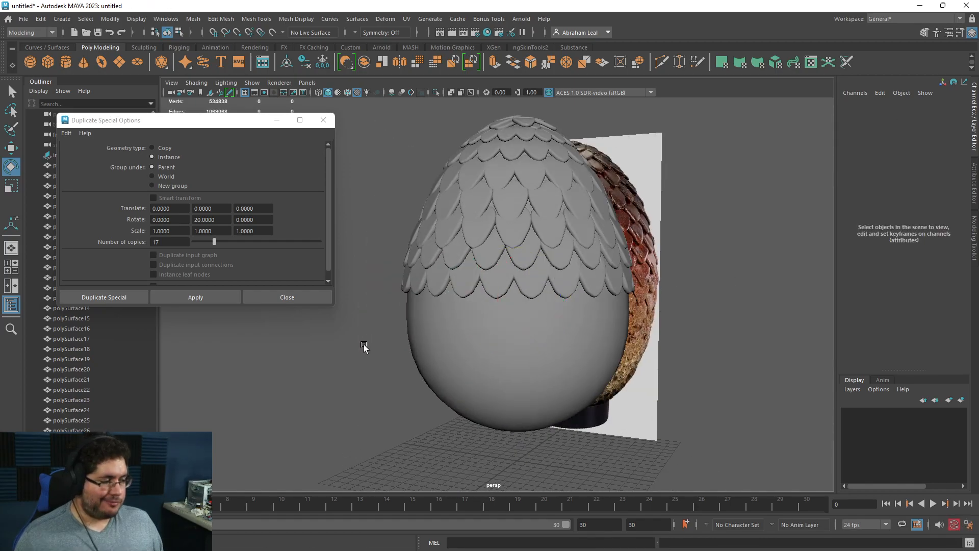
- Duplicate the source scale of the lowest row in the side view and move the copy below it on the egg
key(space)
drag(476, 365, 482, 385)
scroll(482, 385, down, 3)
key(space)
drag(572, 387, 622, 378)
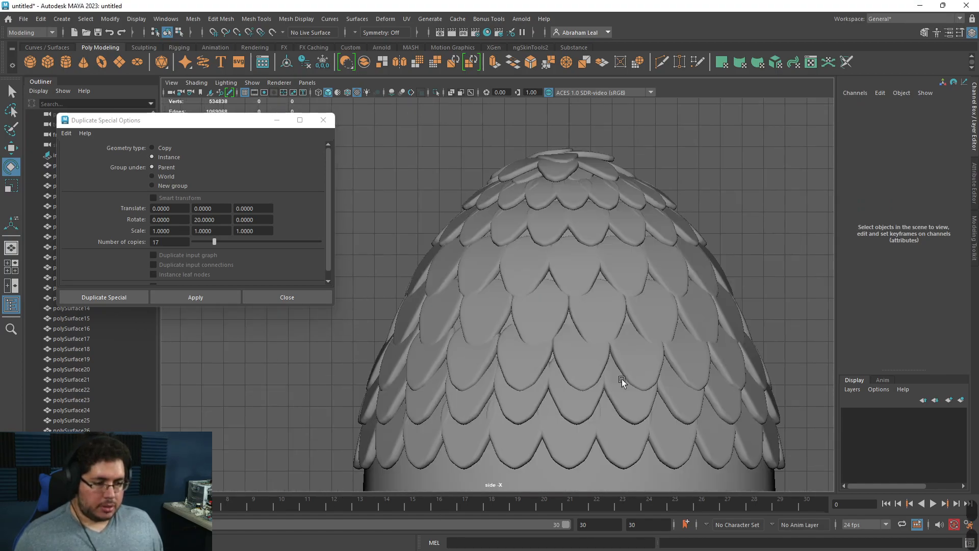
scroll(622, 378, down, 3)
alt+middle_drag(522, 414, 527, 289)
scroll(527, 288, up, 3)
click(356, 285)
click(358, 271)
alt+middle_drag(426, 230, 546, 187)
key(ctrl+d)
key(w)
drag(507, 239, 485, 283)
- Rotate the new lower scale to about 7 degrees around X and shift it slightly outward from the egg's surface
key(e)
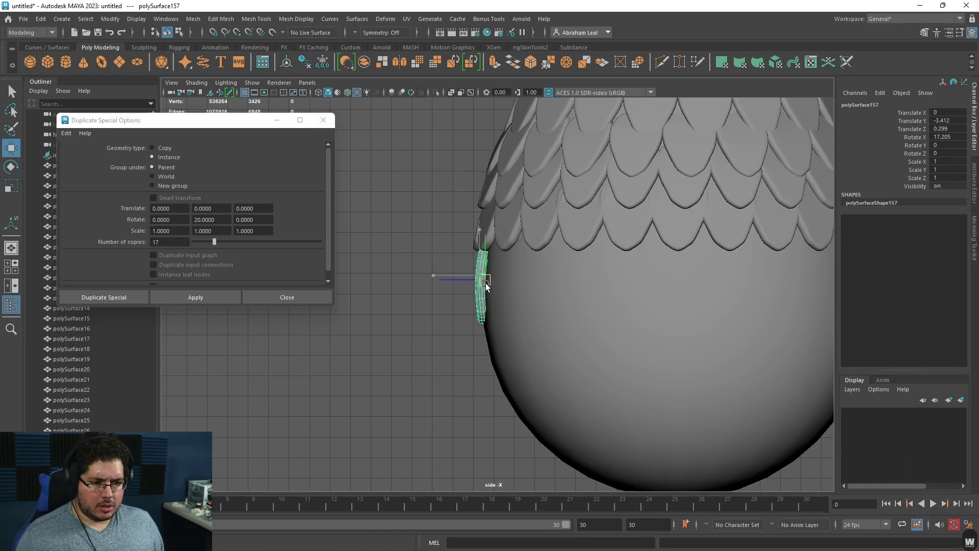
key(e)
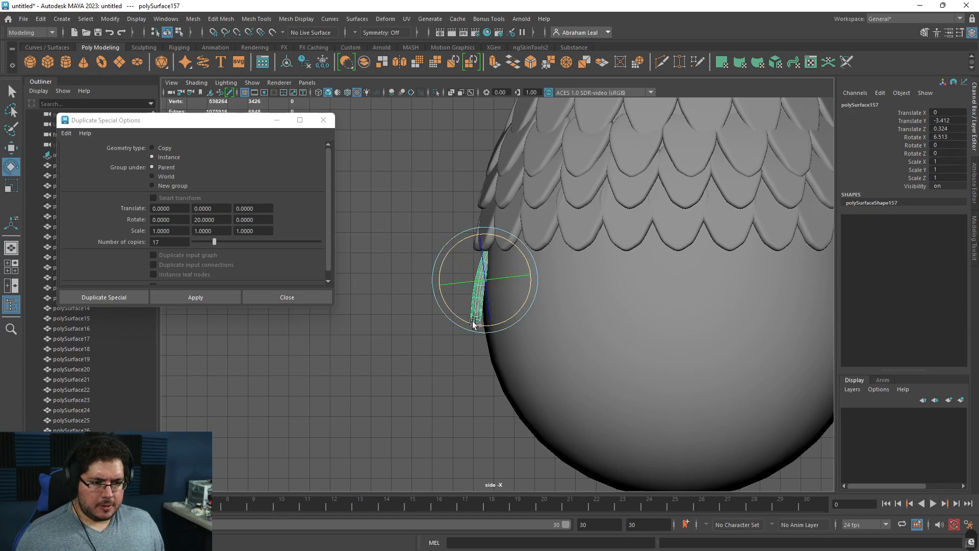
drag(482, 324, 482, 321)
key(w)
alt+middle_drag(486, 288, 481, 236)
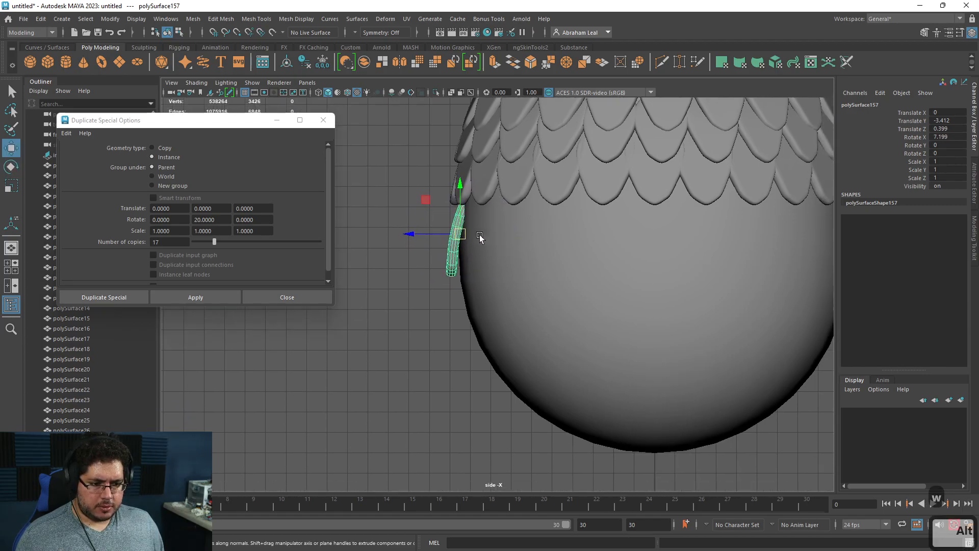
- Duplicate the scale again, move it down the egg and tilt it to about 28 degrees around X
key(ctrl+d)
drag(473, 307, 472, 297)
key(e)
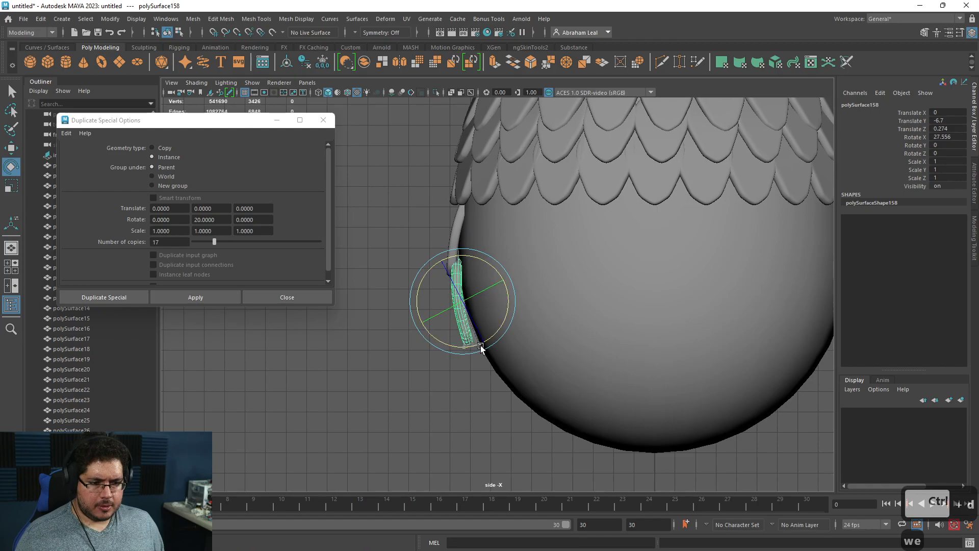
key(w)
alt+middle_drag(466, 303, 465, 251)
- Duplicate a third lower scale, move it further down the curve and tilt it to about 46 degrees around X
key(ctrl+d)
drag(465, 250, 471, 310)
key(e)
drag(479, 354, 501, 351)
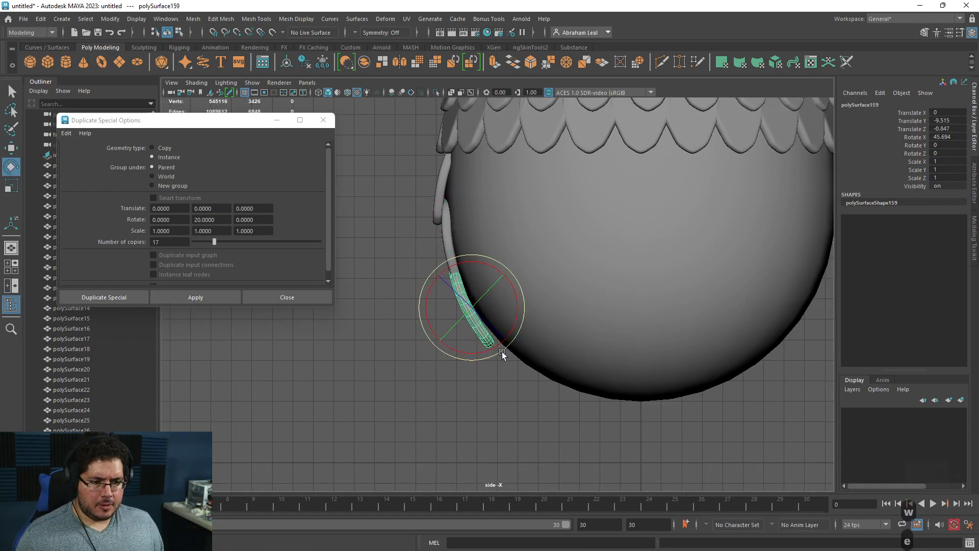
key(w)
alt+middle_drag(458, 311, 416, 229)
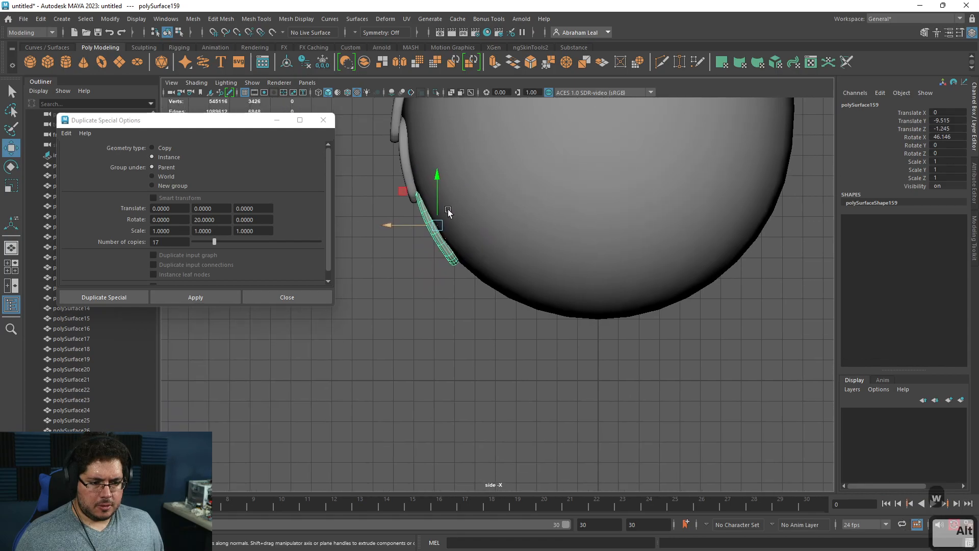
- Duplicate a fourth lower scale, move it further down the egg's curve and tilt it to about 70 degrees around X
key(ctrl+d)
drag(417, 227, 477, 291)
key(e)
drag(494, 332, 483, 336)
key(w)
drag(477, 289, 484, 284)
key(e)
drag(477, 322, 493, 326)
key(w)
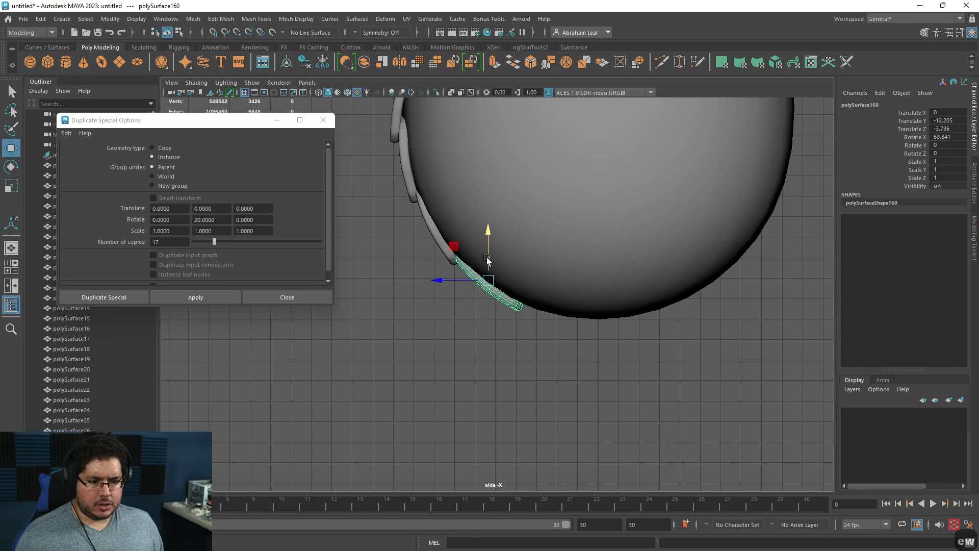
- Duplicate a fifth lower scale, move it near the egg's base and tilt it to about 86 degrees around X
alt+middle_drag(487, 260, 456, 238)
key(ctrl+d)
drag(505, 291, 504, 289)
key(e)
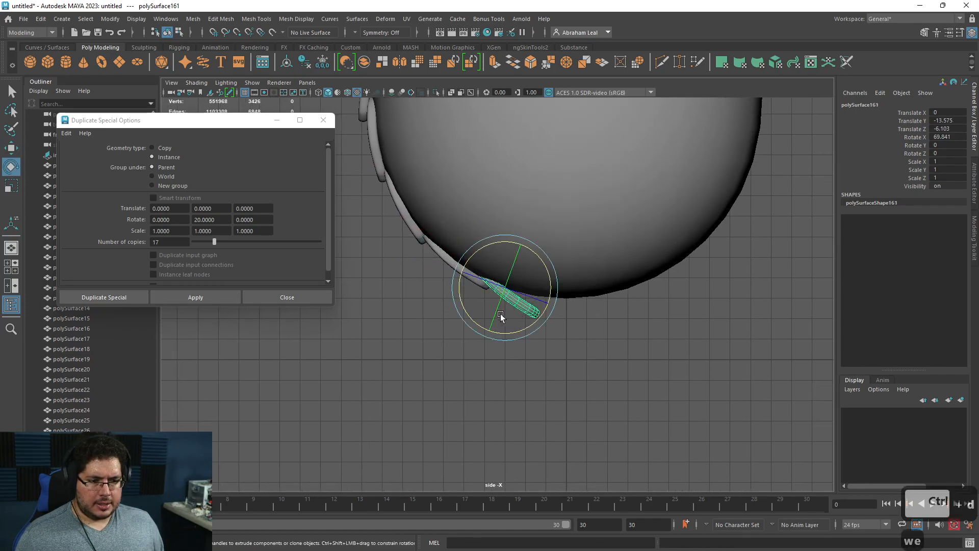
drag(532, 323, 531, 324)
key(w)
drag(503, 288, 508, 285)
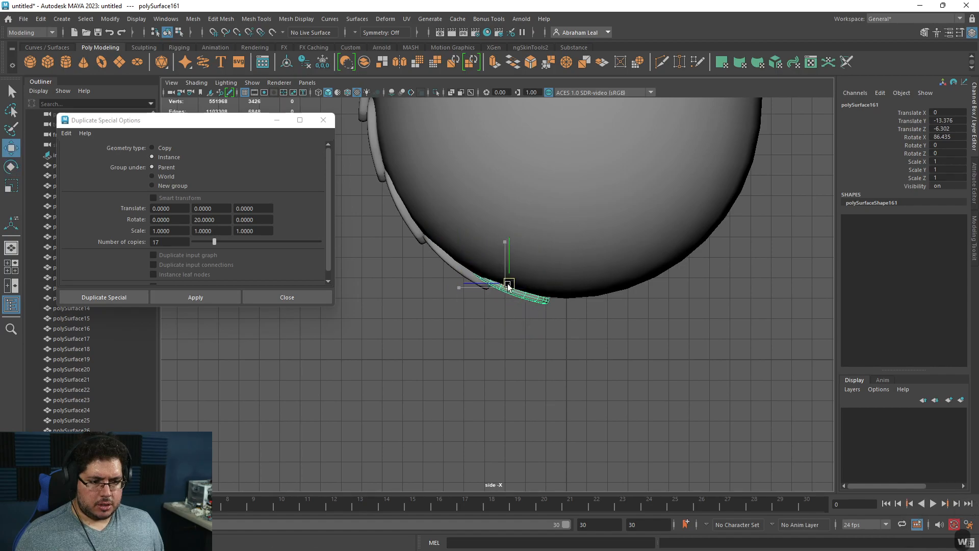
- Review the column of new lower scales in the perspective view
click(553, 334)
key(space)
drag(552, 334, 649, 366)
click(598, 341)
click(516, 279)
alt+drag(529, 291, 462, 298)
key(space)
- Select the lowest complete row of scales without the base egg and scale the row uniformly to about 1.021
drag(577, 301, 582, 329)
alt+middle_drag(582, 329, 560, 249)
alt+right_drag(559, 250, 686, 301)
drag(690, 299, 352, 370)
click(515, 338)
drag(735, 317, 482, 395)
key(ctrl+z)
ctrl+click(614, 356)
drag(489, 290, 509, 315)
key(r)
key(space)
alt+drag(509, 319, 560, 343)
drag(367, 311, 371, 310)
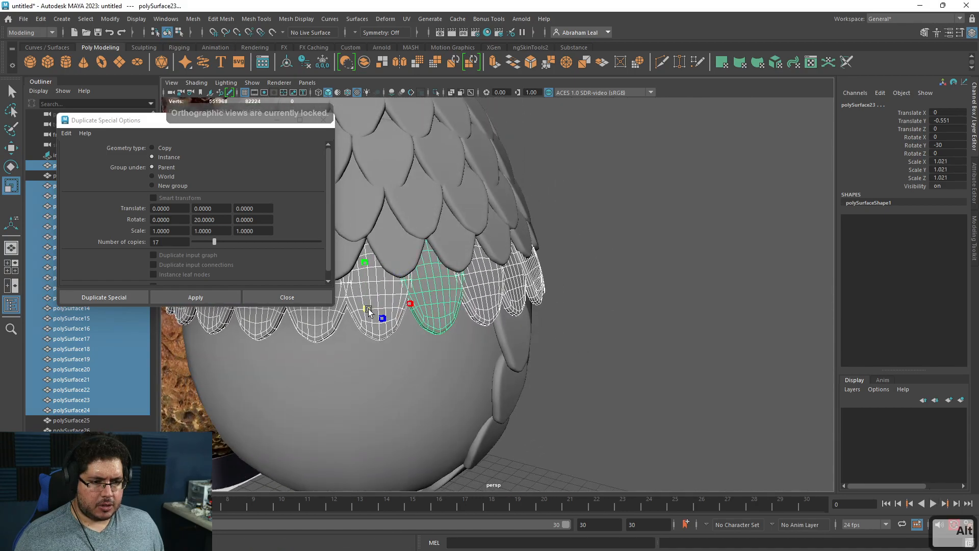
click(638, 331)
alt+drag(637, 331, 533, 313)
- Try to reposition the source scale of the enlarged row
alt+right_drag(398, 293, 500, 289)
alt+drag(500, 288, 553, 254)
click(538, 273)
key(w)
key(ctrl+z)
key(ctrl+z)
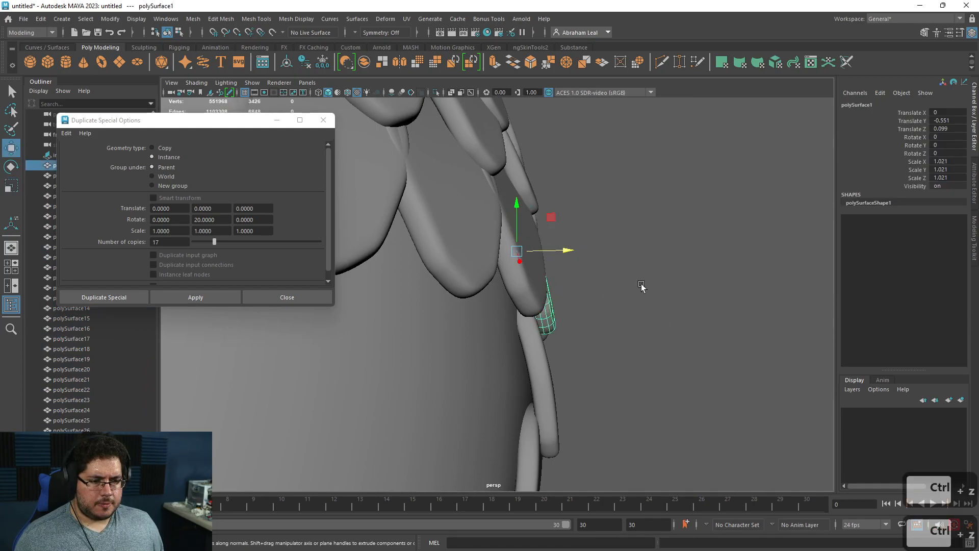
- Select the first new scale below the complete rows and switch to Calculator to divide 360 by 24
alt+right_drag(641, 287, 552, 326)
alt+drag(552, 326, 470, 265)
click(470, 268)
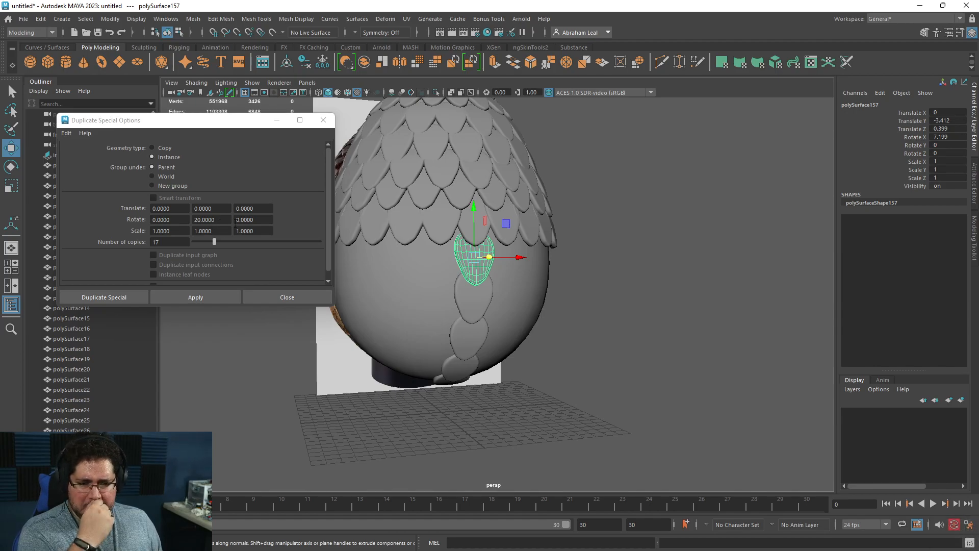
drag(221, 220, 169, 225)
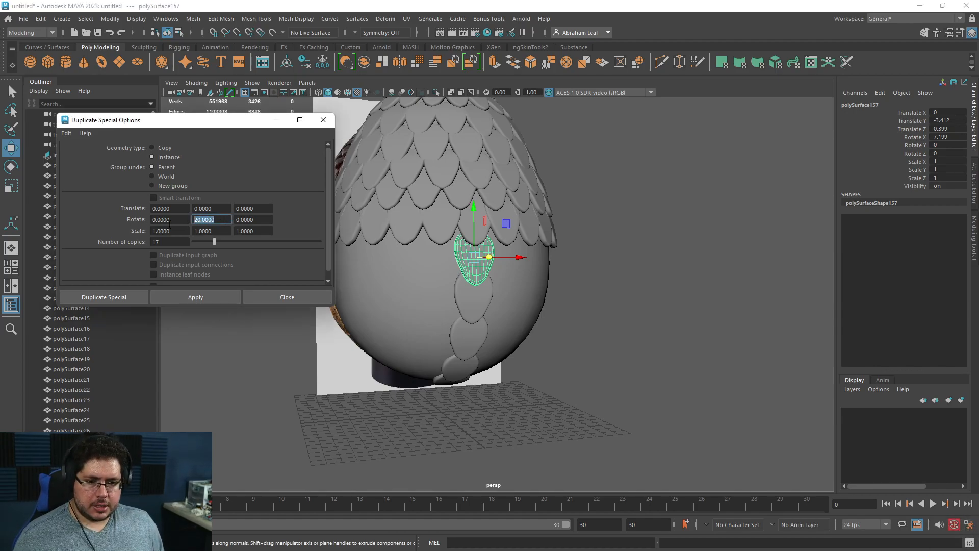
key(super)
mouse_move(559, 542)
click(594, 485)
click(285, 367)
click(285, 339)
click(225, 393)
click(347, 285)
click(224, 367)
click(163, 339)
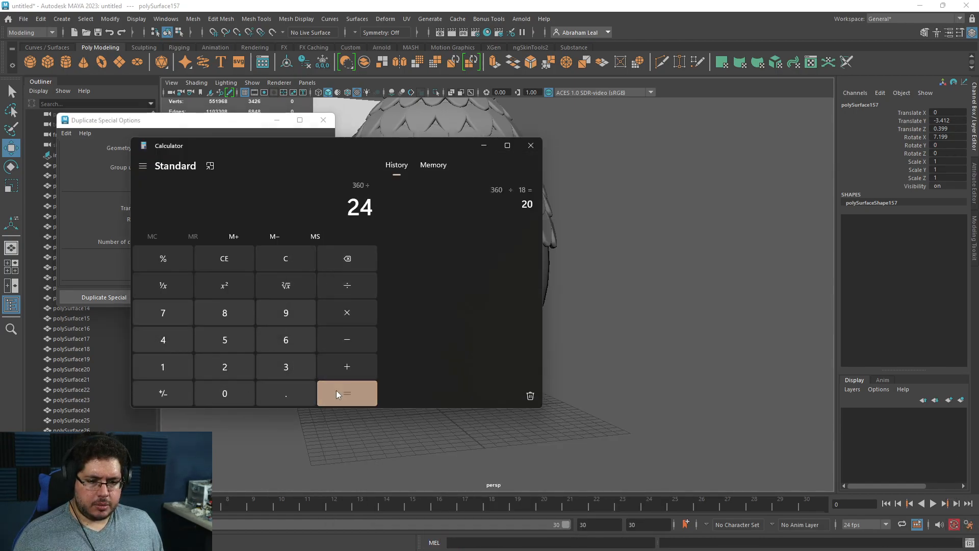
- Set Duplicate Special to rotate 15 degrees around Y with 23 copies and try it on the selected scale
click(61, 211)
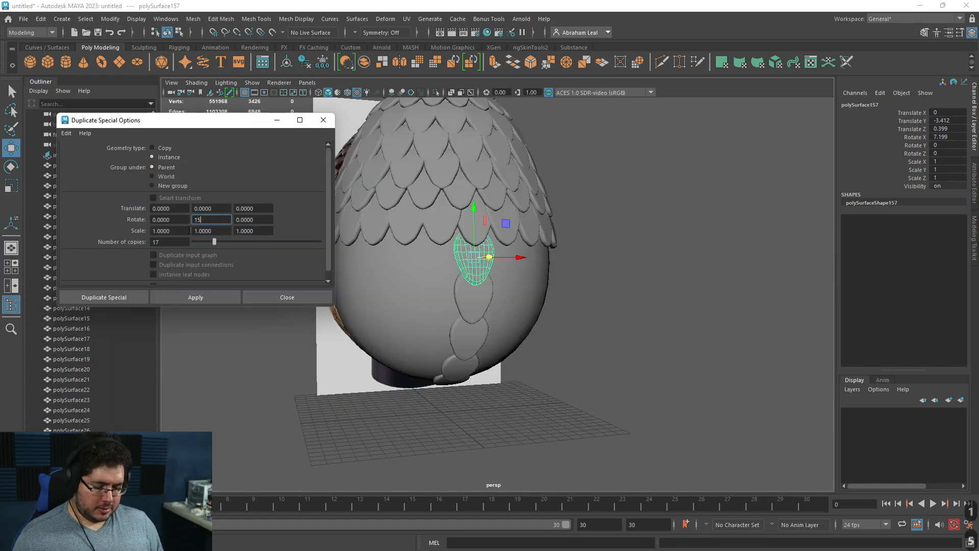
text(23)
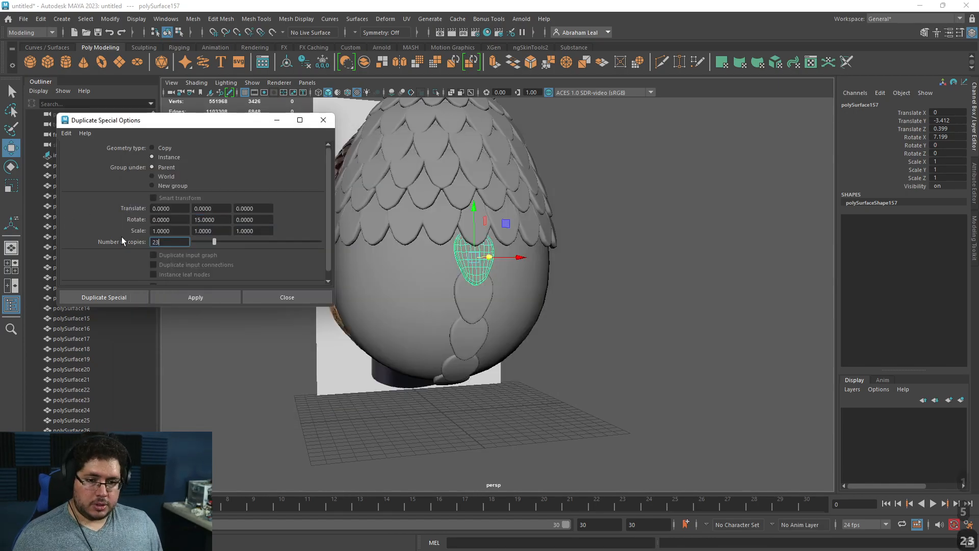
click(213, 291)
alt+drag(492, 329, 584, 315)
key(ctrl+z)
- In the wireframe side view, snap the scale's pivot to the egg's central axis and create its 23 instances
key(space)
key(4)
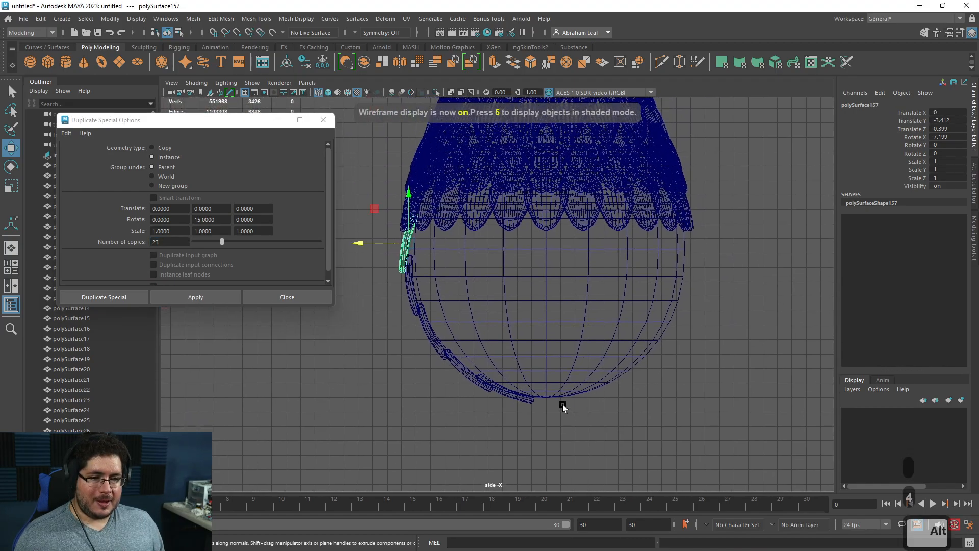
drag(549, 261, 550, 261)
click(189, 302)
alt+middle_drag(395, 378, 399, 356)
click(399, 355)
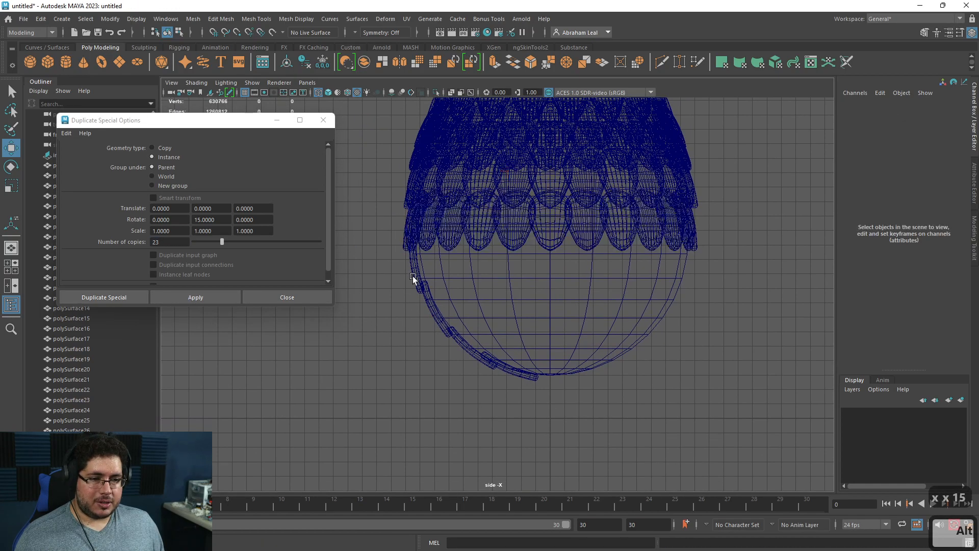
- Snap the second lower scale's pivot to the egg's central axis and create its ring of 23 instances
click(412, 277)
key(d)
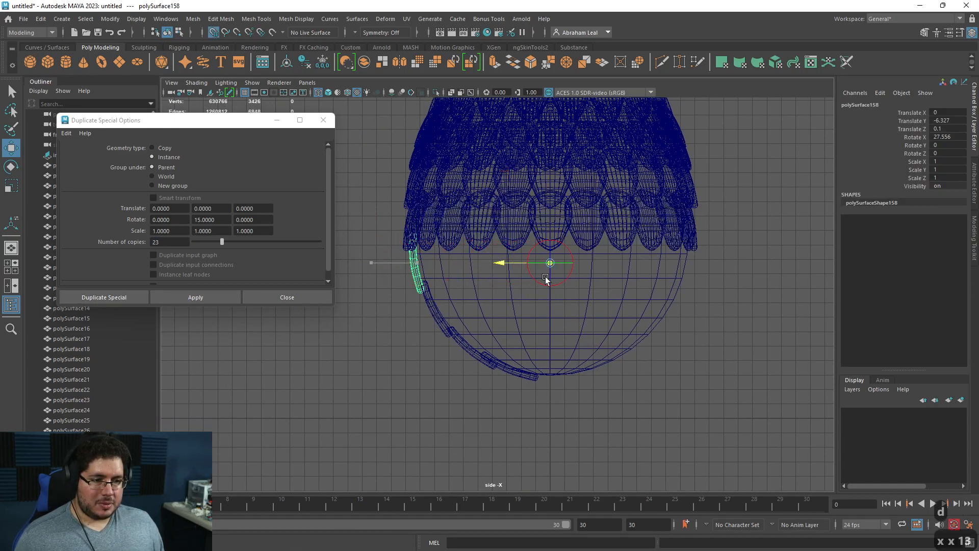
click(239, 298)
click(397, 374)
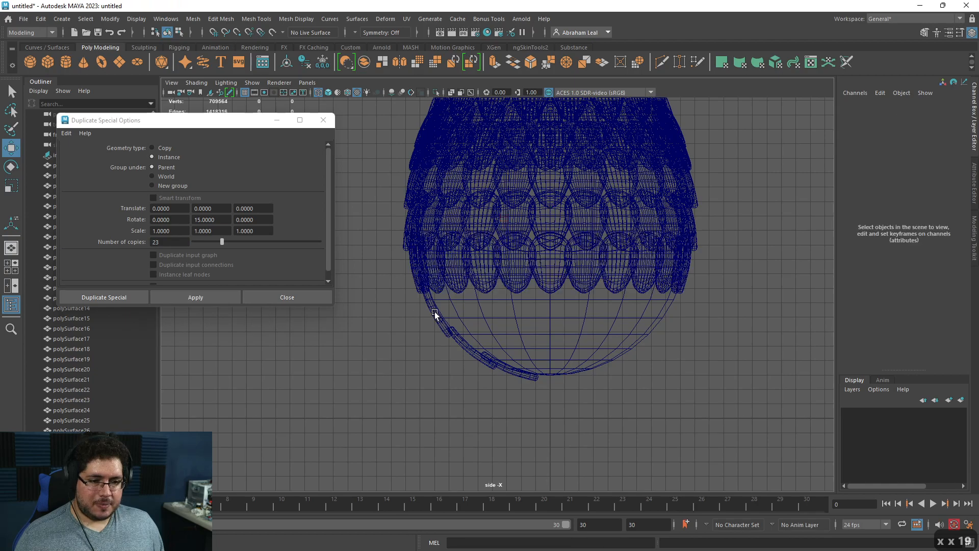
- With the third lower scale selected, set the number of copies to 19 and divide 360 by 20 in Calculator
click(433, 317)
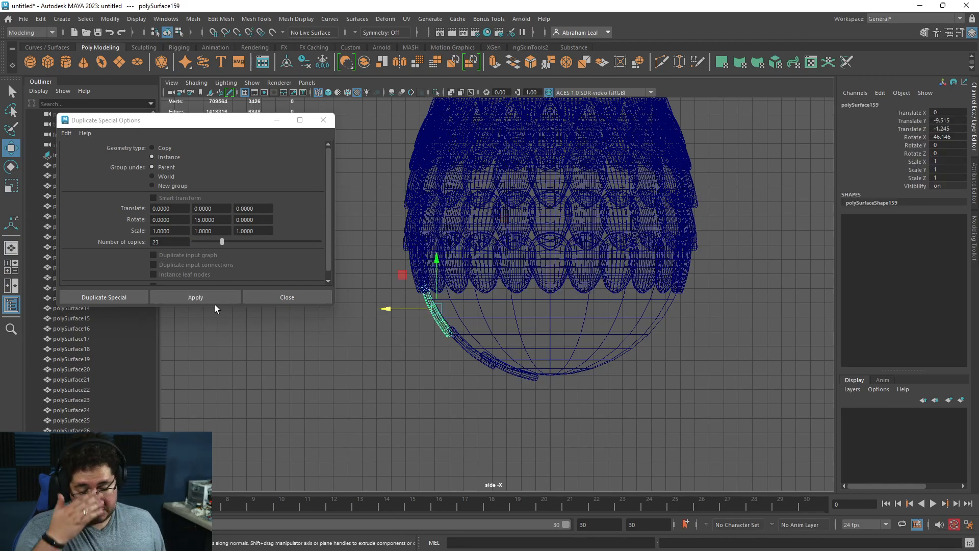
text(19)
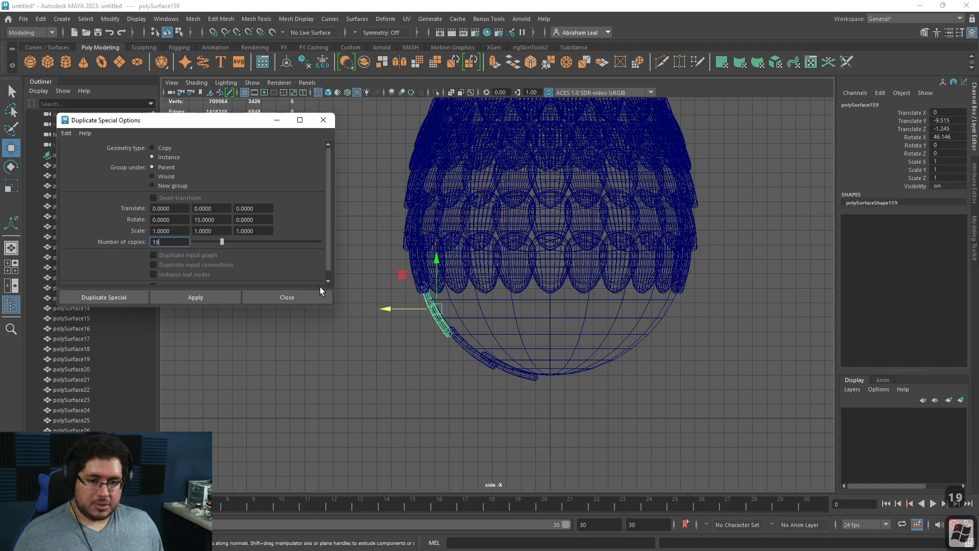
key(super)
double_click(209, 219)
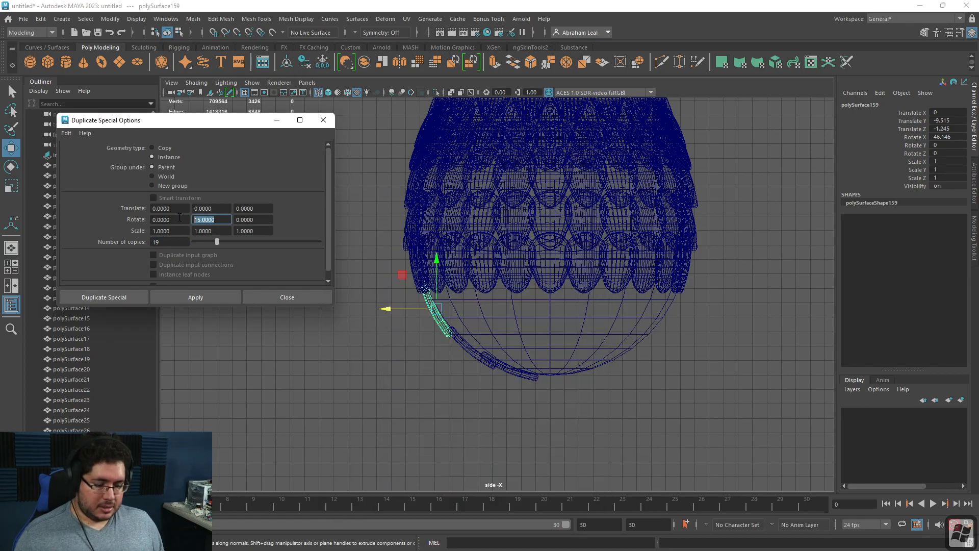
key(super)
mouse_move(558, 539)
click(605, 480)
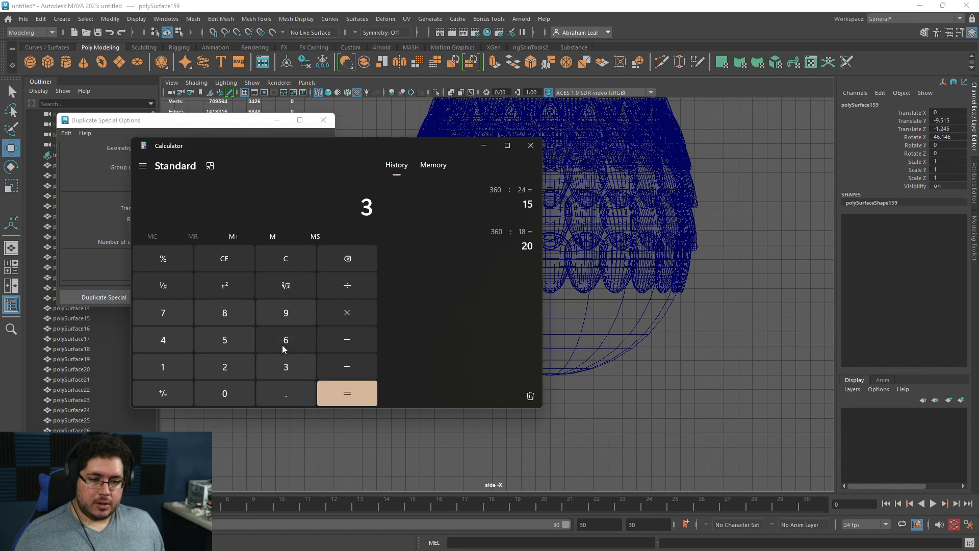
click(225, 367)
click(225, 393)
click(102, 228)
- Set the Y rotation to 18 degrees, try duplicating the third lower scale and close the Duplicate Special options
click(238, 220)
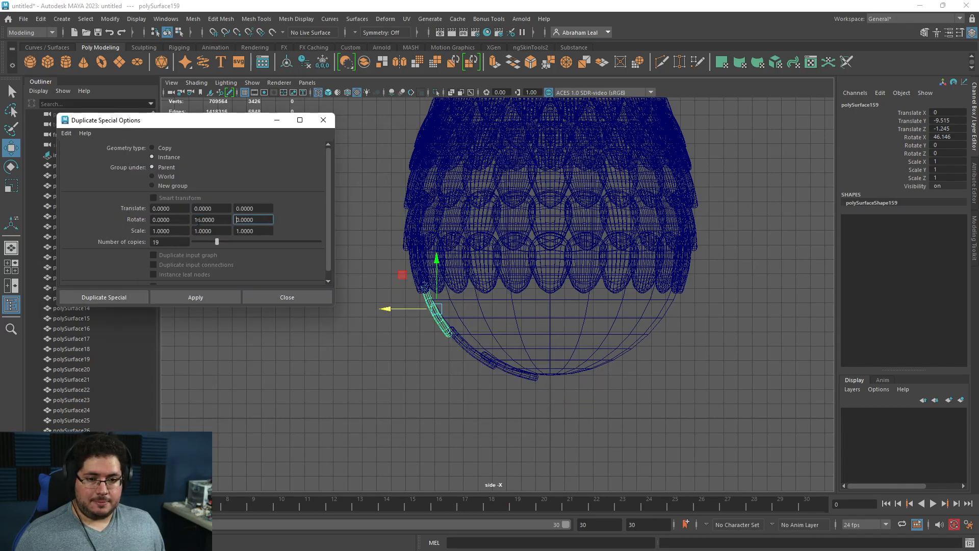
drag(223, 220, 112, 219)
text(18)
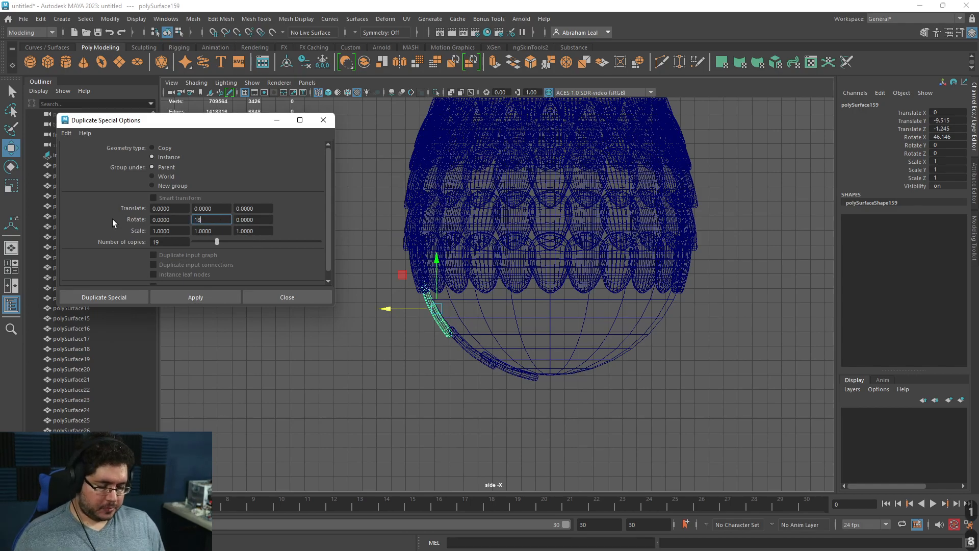
click(195, 297)
click(323, 120)
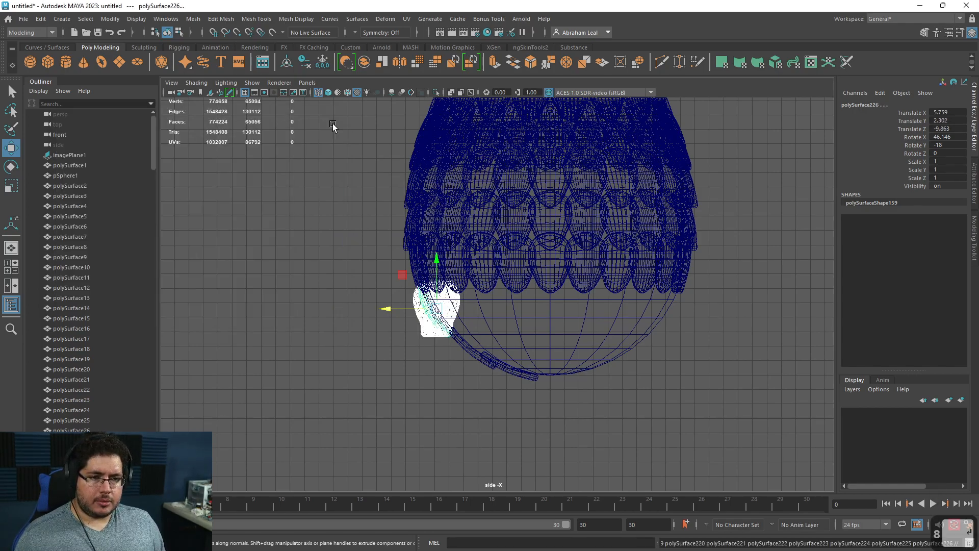
key(ctrl+z)
- Snap the third lower scale's pivot to the egg's central axis and repeat Duplicate Special for a full ring
key(d)
drag(423, 317, 515, 317)
key(g)
click(469, 359)
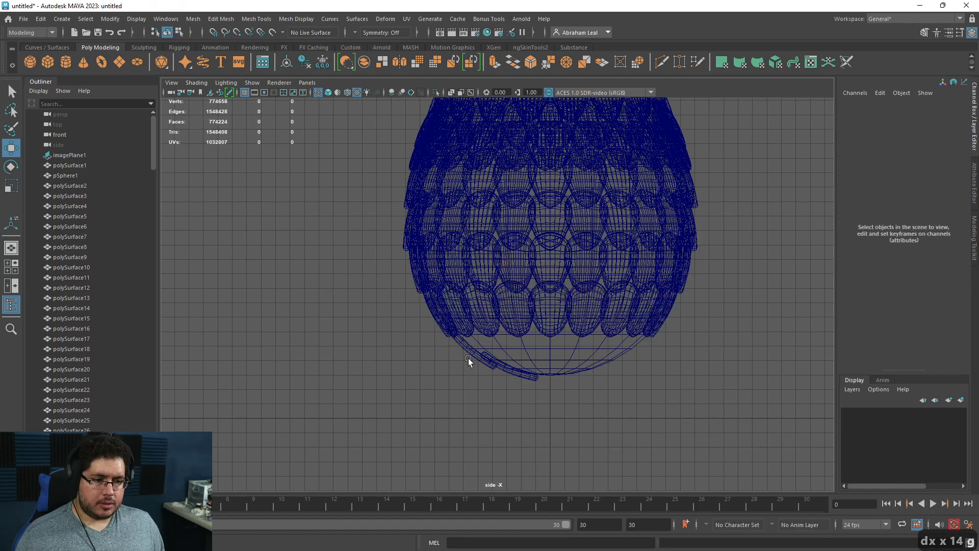
- Snap the fourth lower scale's pivot to the egg's central axis and repeat Duplicate Special to form its ring
click(473, 352)
click(471, 360)
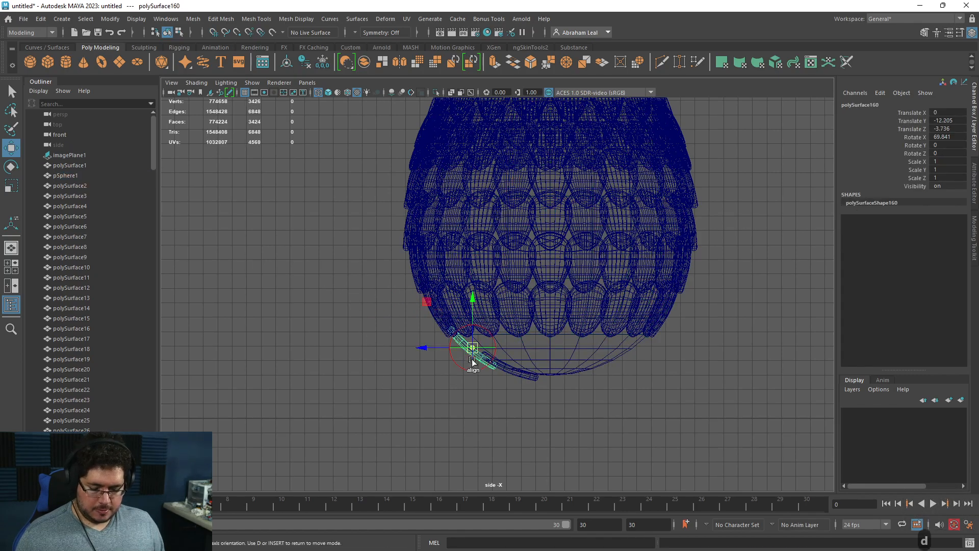
key(g)
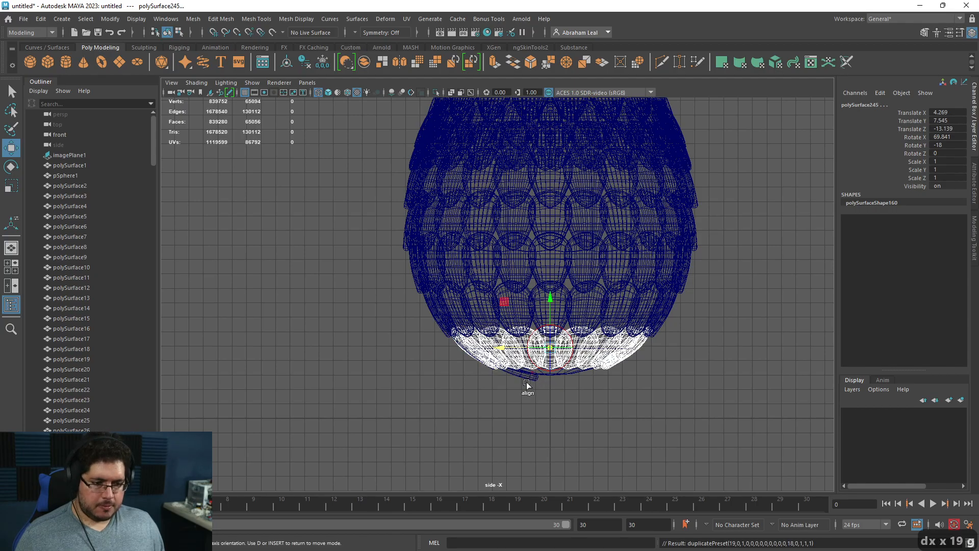
- Return to the textured perspective view and examine the scale coverage on the egg's underside
click(525, 380)
right_drag(522, 381, 574, 391)
key(space)
drag(574, 391, 577, 339)
mouse_move(576, 341)
alt+middle_down()
mouse_move(549, 408)
mouse_move(657, 375)
alt+middle_up()
key(6)
alt+drag(657, 374, 518, 332)
alt+drag(447, 298, 475, 335)
click(444, 363)
click(465, 200)
alt+drag(466, 201, 479, 220)
- Select all faces of the source scale in the lowest ring with the Move tool active, and return to object mode
click(426, 233)
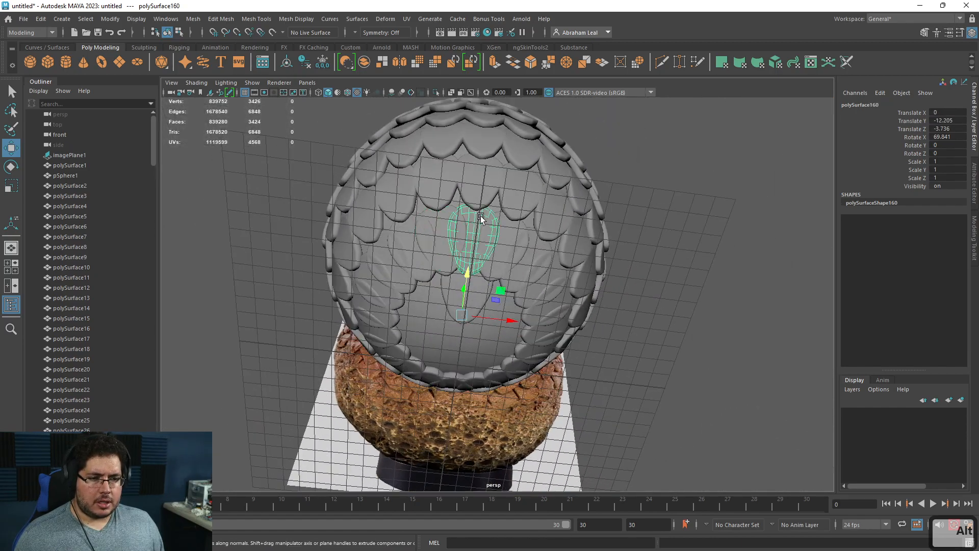
right_drag(481, 218, 482, 246)
double_click(484, 239)
alt+drag(485, 239, 531, 320)
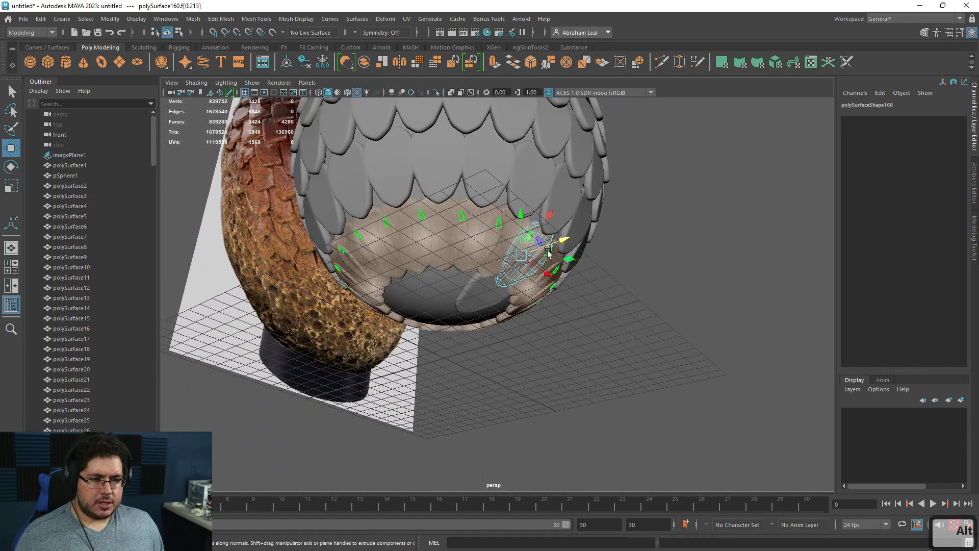
alt+drag(546, 256, 577, 280)
key(w)
click(631, 321)
alt+drag(631, 320, 553, 329)
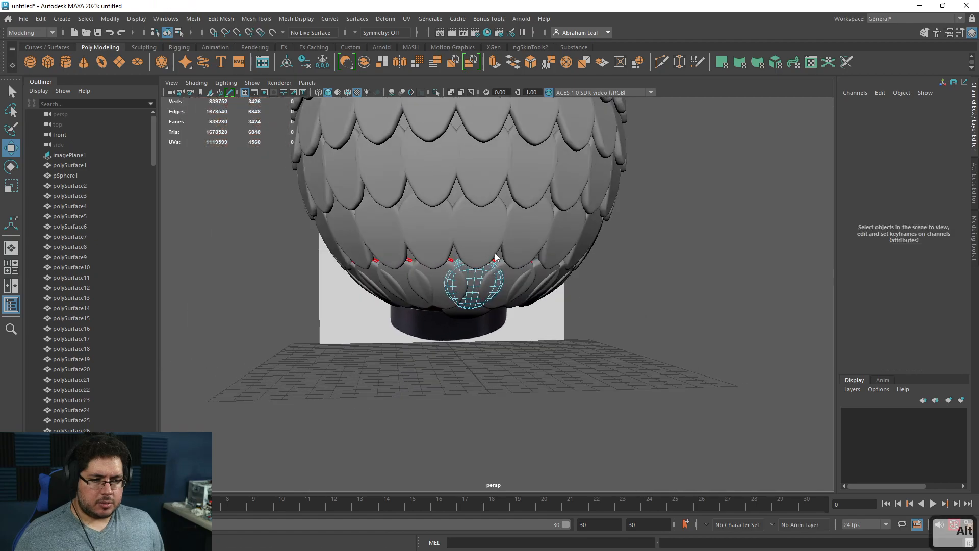
right_drag(496, 257, 556, 178)
- Open a new perspective camera view and review the whole scaled egg beside the reference image
click(625, 191)
scroll(577, 264, down, 2)
key(space)
drag(572, 259, 595, 254)
alt+drag(487, 301, 462, 250)
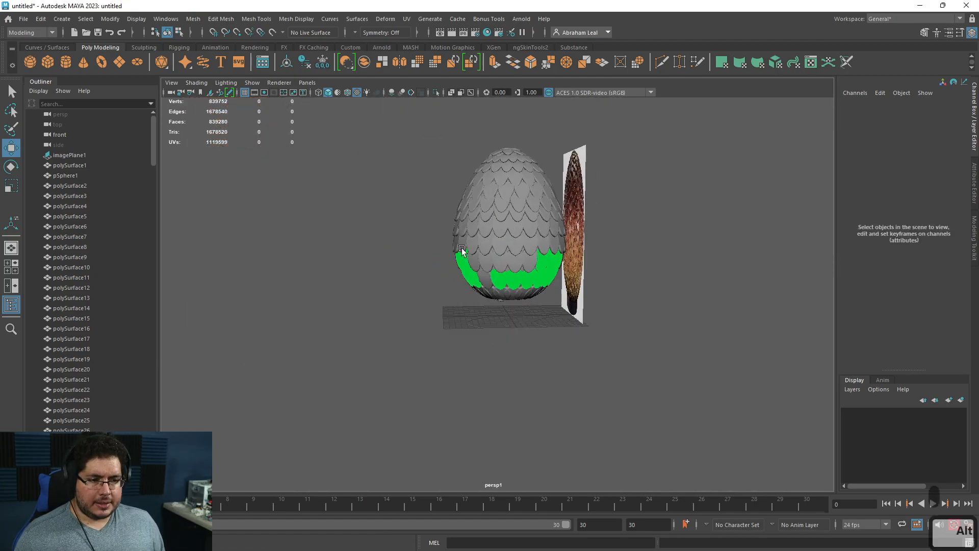
click(583, 185)
drag(531, 232, 627, 234)
key(w)
key(ctrl+z)
drag(580, 124, 445, 308)
right_drag(498, 208, 577, 490)
click(577, 367)
alt+drag(576, 367, 627, 383)
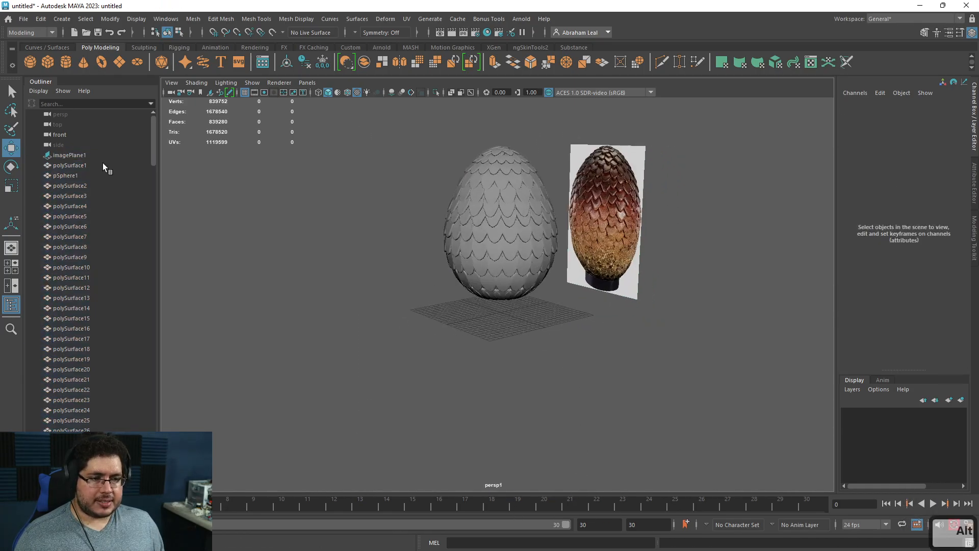
- Save the scene as DragonEgg in the project's scenes folder
click(97, 33)
text(DragonE)
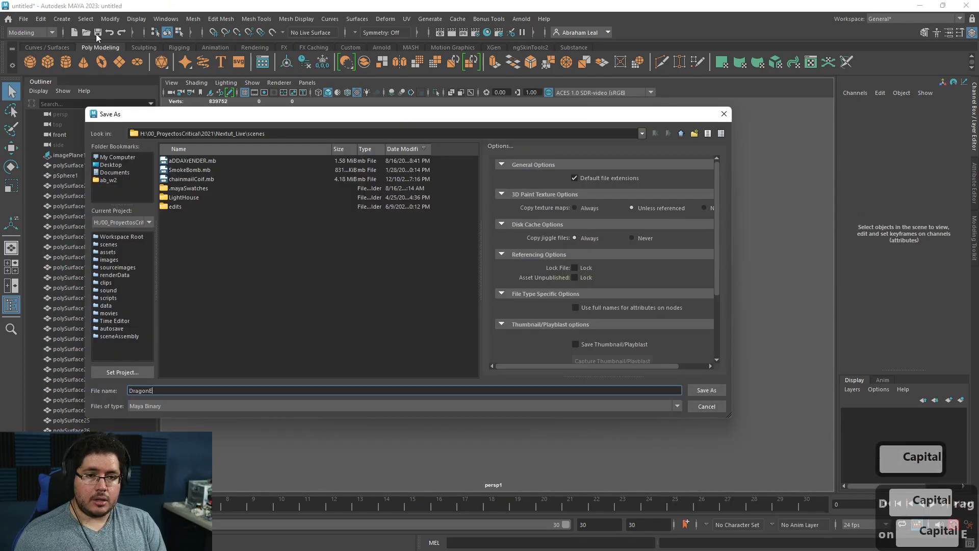
text(FF)
key(Caps_Lock)
key(BackSpace)
text(ff)
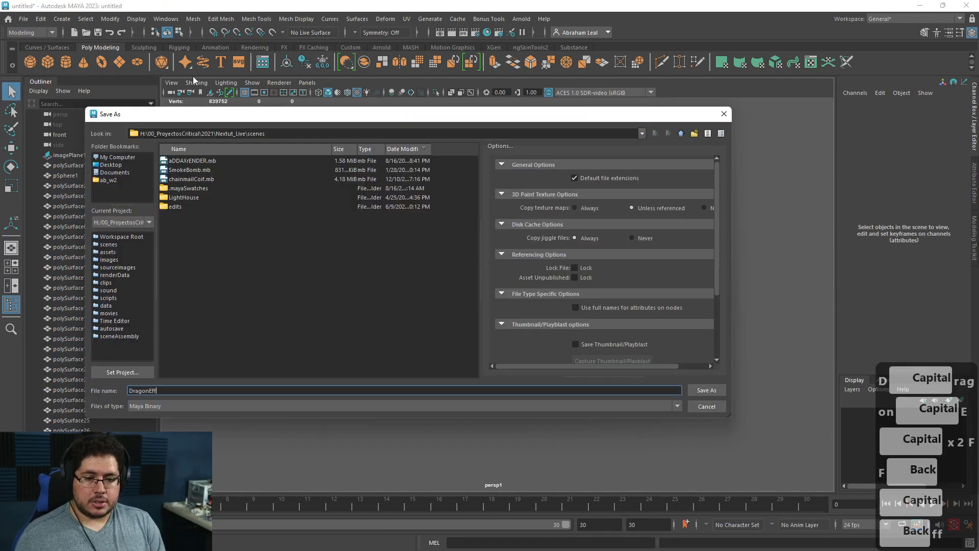
key(BackSpace)
key(BackSpace)
text(gg)
key(Return)
- In the front view, select the second ring of scales on the egg's lower half
alt+right_drag(532, 320, 583, 354)
key(space)
alt+drag(583, 354, 584, 389)
alt+right_drag(584, 389, 726, 253)
drag(355, 268, 323, 270)
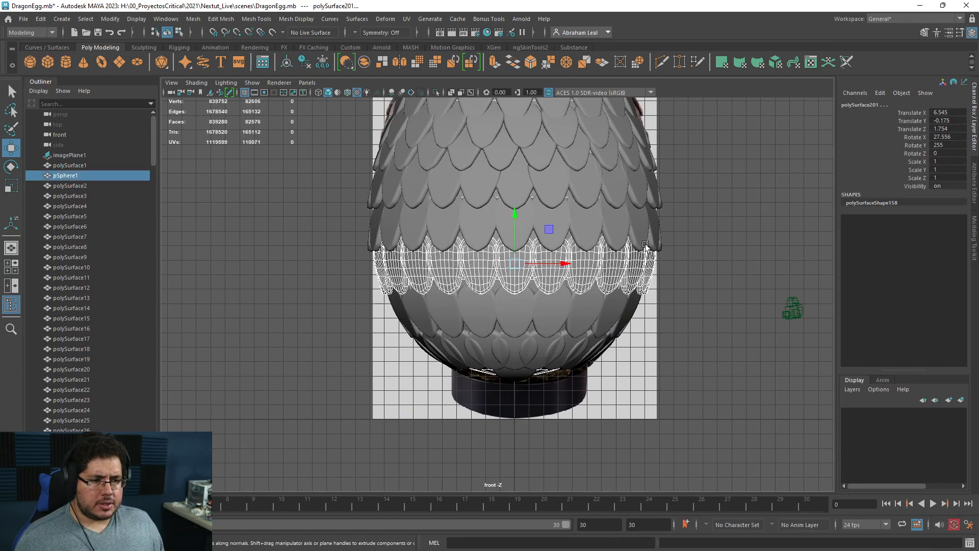
- Try to rotate the selected ring of scales around Y to stagger it against the row above
key(e)
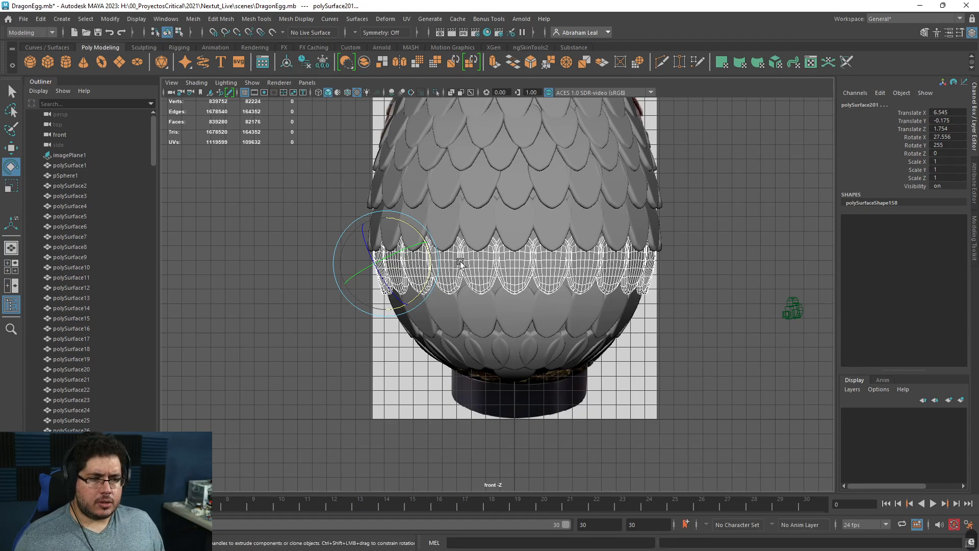
drag(399, 270, 365, 272)
key(ctrl+z)
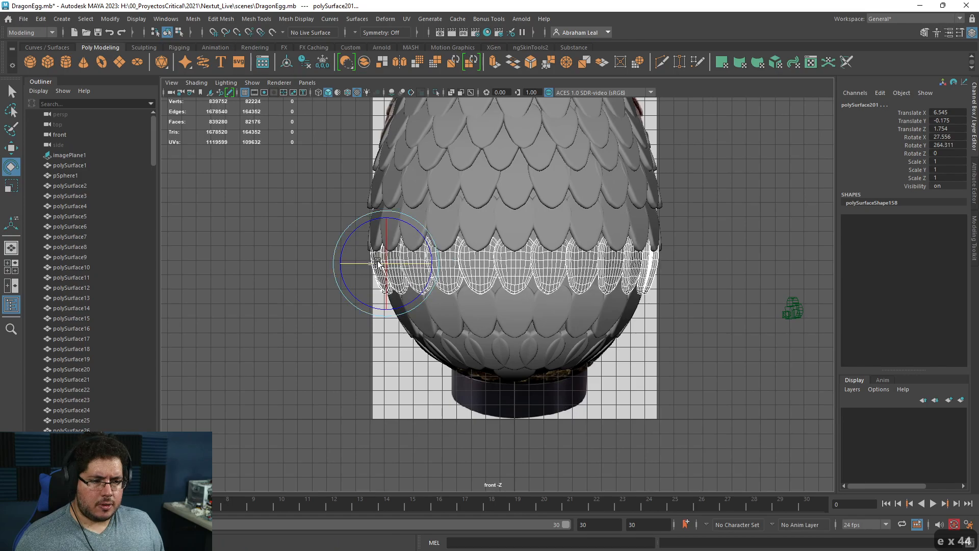
key(w)
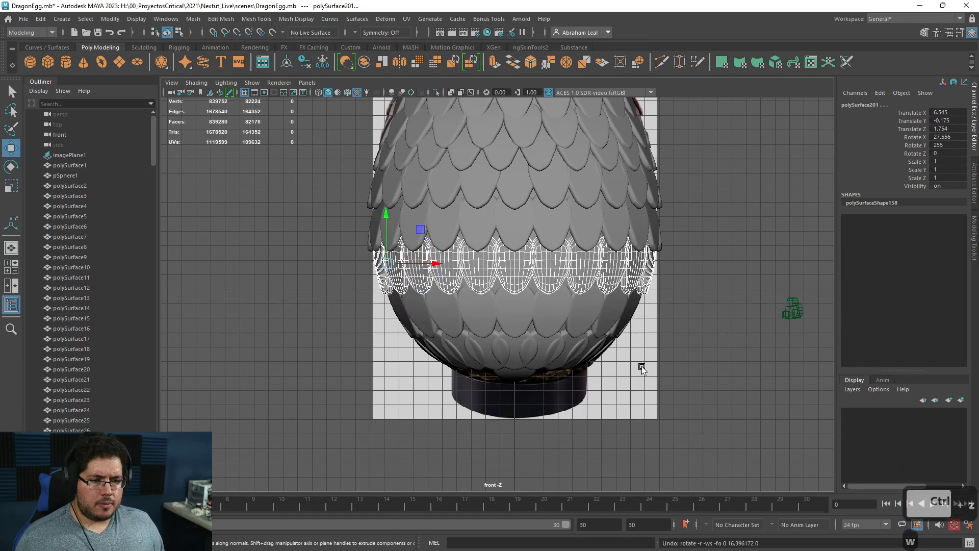
- Undo the recent scale picks and edits back past the history deletion, and clear the selection
click(611, 354)
click(452, 265)
click(502, 273)
click(551, 289)
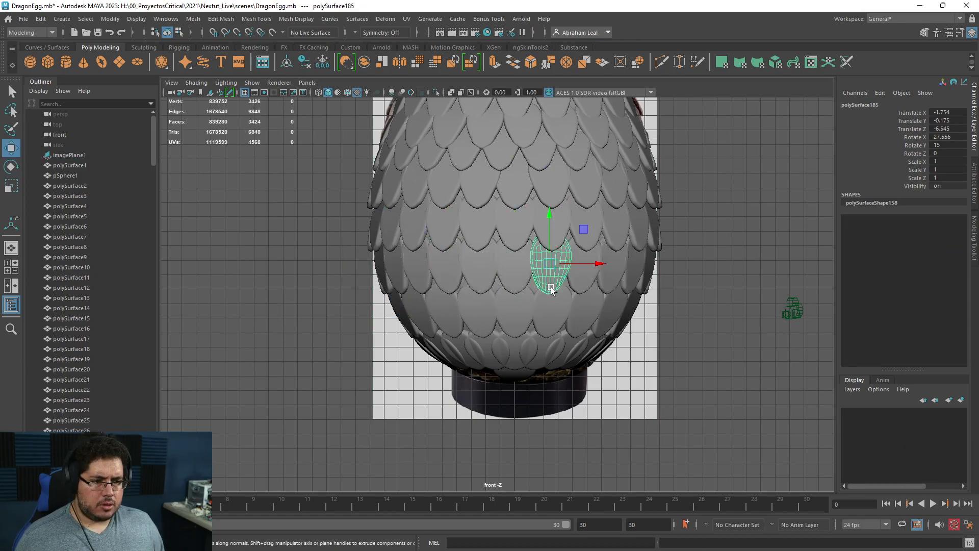
key(ctrl+z)
key(ctrl+z)
key(ctrl+z)
key(ctrl+z)
key(ctrl+z)
key(ctrl+z)
key(ctrl+z)
key(ctrl+z)
key(ctrl+z)
key(ctrl+z)
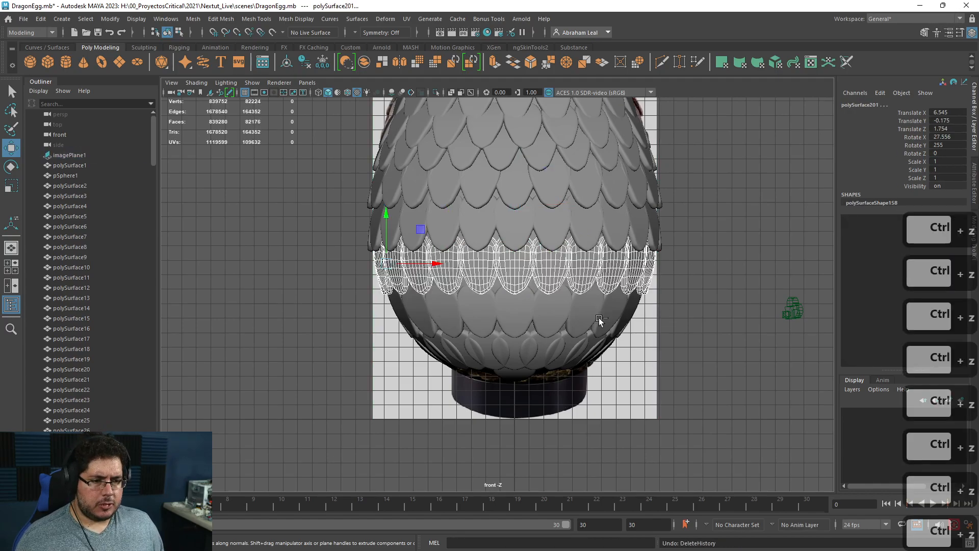
click(685, 201)
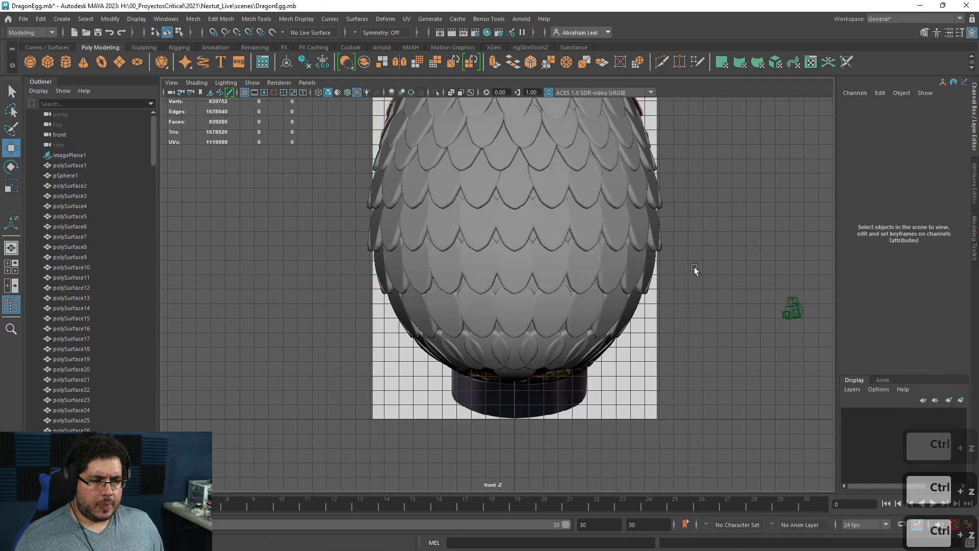
key(ctrl+z)
key(e)
drag(515, 262, 499, 265)
click(628, 231)
key(ctrl+z)
key(ctrl+z)
- Rotate the first lower-half ring of scales about 7.5 degrees around Y, and all rows beneath it about 16 degrees the opposite way
drag(697, 230, 324, 219)
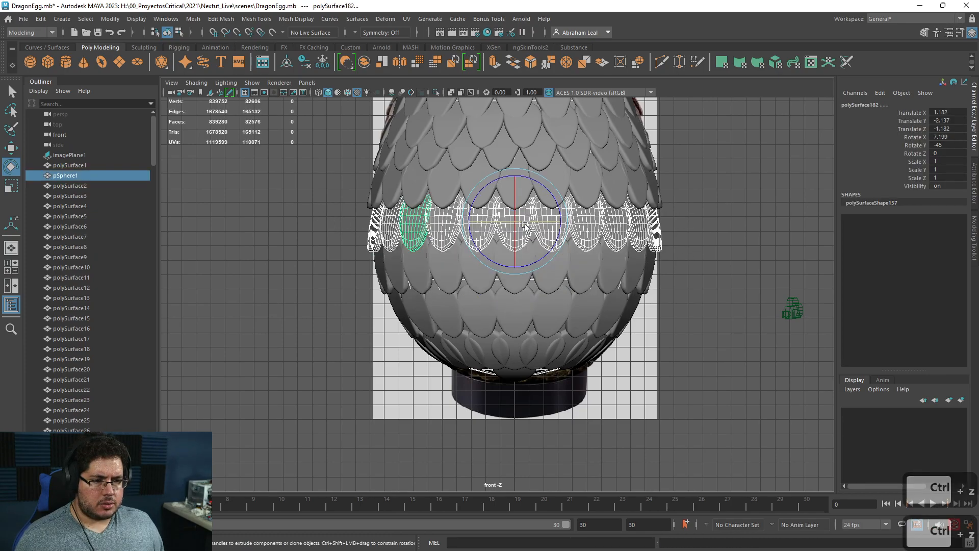
drag(500, 222, 502, 223)
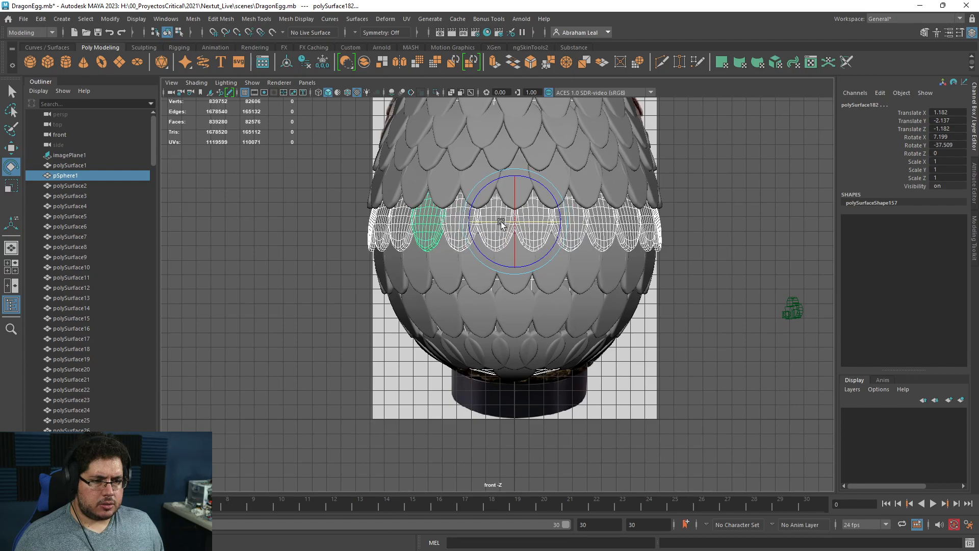
drag(687, 277, 334, 386)
drag(545, 309, 529, 309)
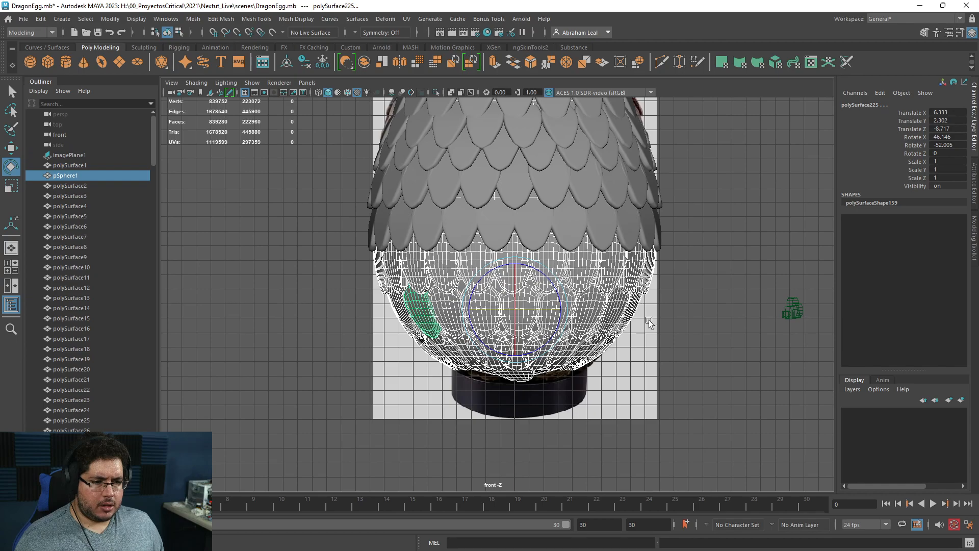
- Stagger the lowest rows by rotating them about 8.6 degrees around Y, and offset the bottommost scales with a further slight rotation
drag(644, 318, 265, 427)
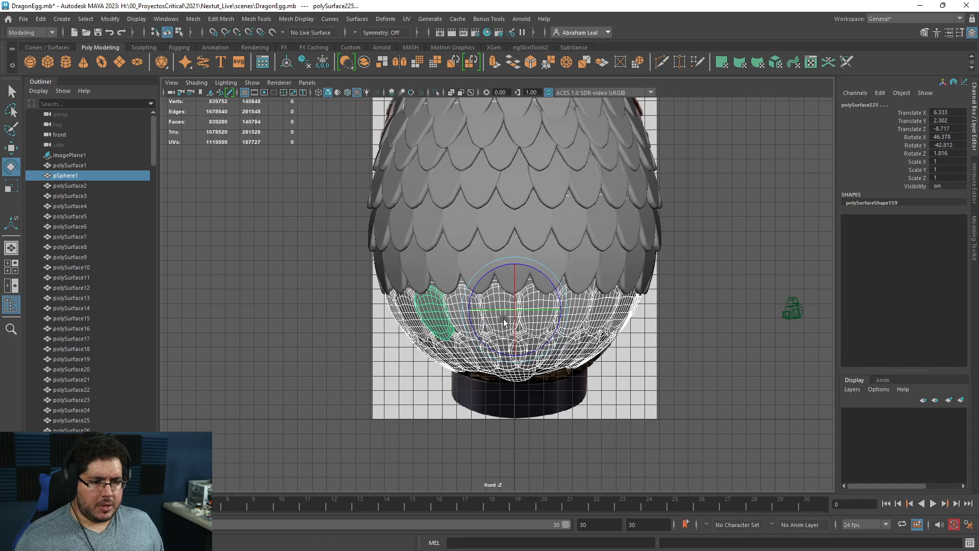
key(ctrl+z)
drag(490, 310, 498, 312)
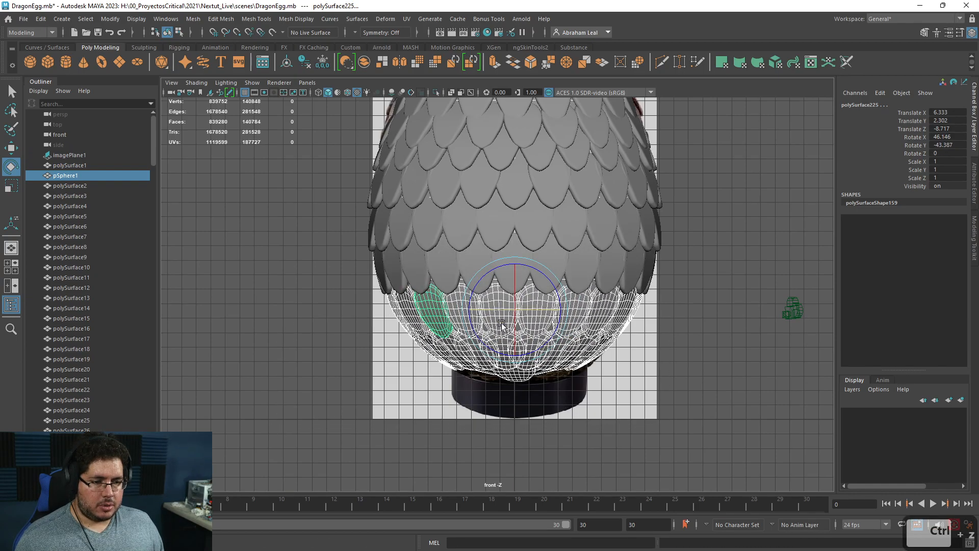
click(638, 347)
drag(645, 345, 339, 434)
drag(501, 366, 511, 366)
- Examine the staggered scale rows in the textured perspective view, comparing them with the reference image
click(635, 391)
key(space)
drag(637, 390, 604, 372)
key(6)
alt+right_drag(604, 372, 551, 354)
alt+drag(551, 354, 524, 355)
alt+middle_drag(524, 354, 511, 414)
alt+right_drag(511, 414, 605, 409)
alt+drag(605, 408, 574, 408)
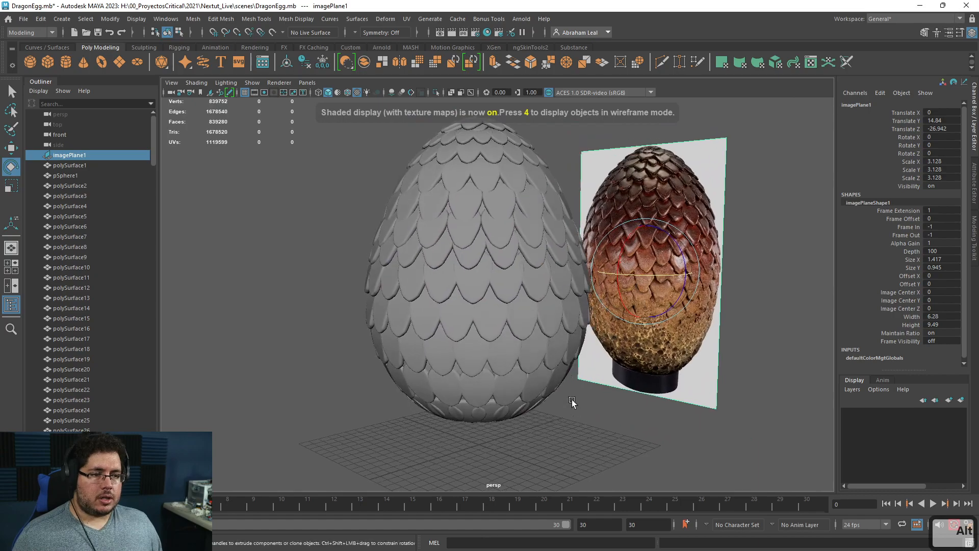
alt+right_drag(574, 408, 550, 348)
alt+middle_drag(550, 348, 586, 437)
alt+drag(489, 289, 475, 258)
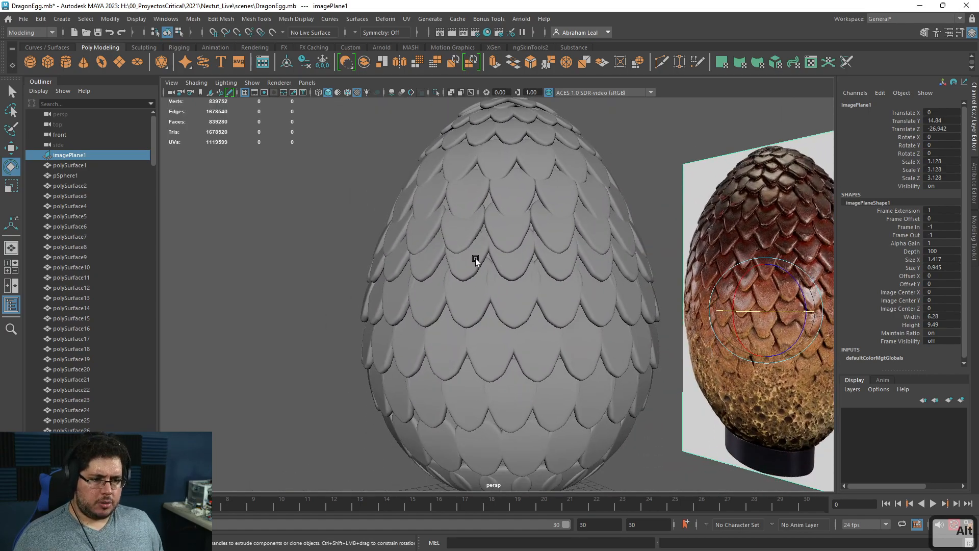
- In the front view, select the egg's middle rows of scales and nudge them vertically
click(475, 259)
key(q)
key(space)
drag(604, 268, 605, 281)
alt+right_drag(605, 281, 590, 343)
alt+middle_drag(590, 343, 584, 375)
alt+right_drag(585, 375, 660, 297)
click(686, 240)
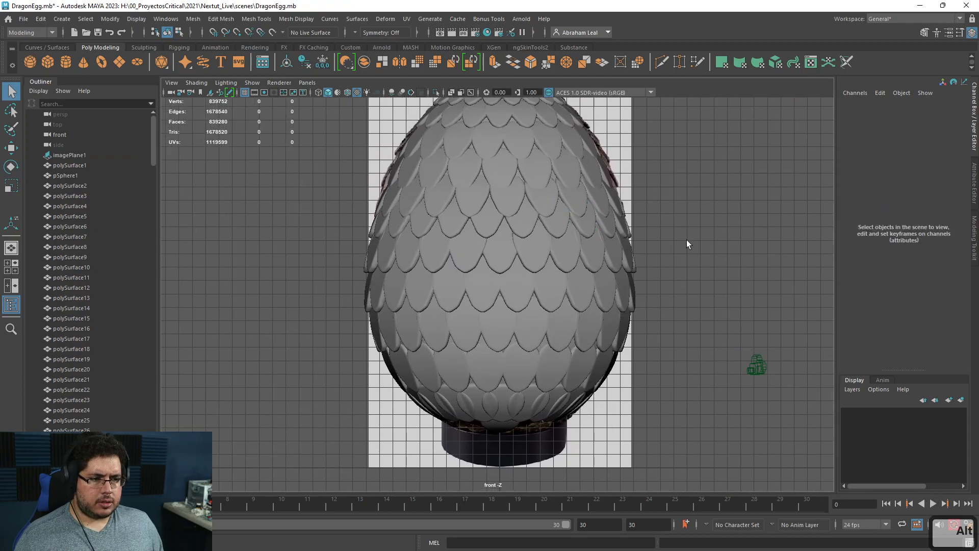
drag(357, 305, 280, 325)
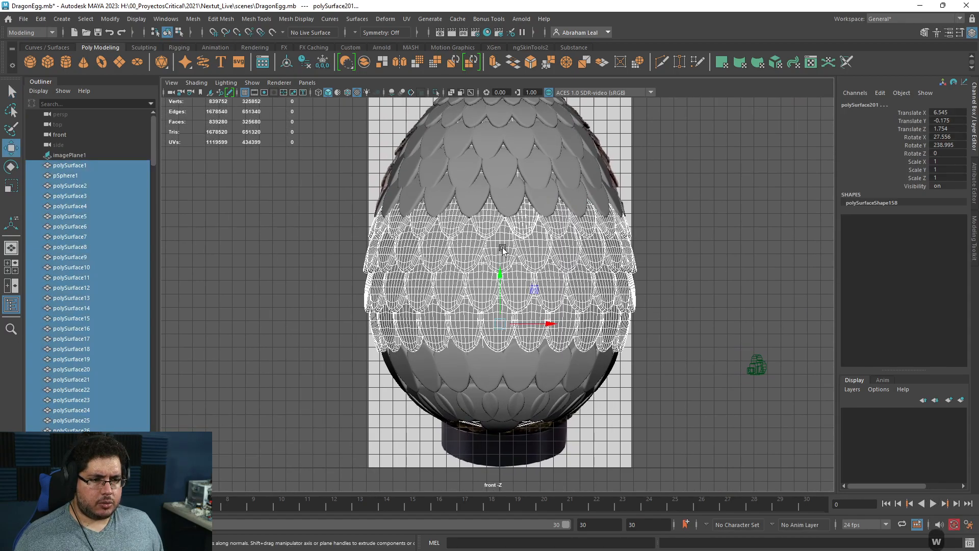
drag(499, 276, 499, 276)
- Put the egg-shaped base mesh on a new display layer, layer1, and hide that layer
click(634, 291)
key(space)
click(636, 291)
key(6)
alt+drag(587, 308, 634, 322)
alt+right_drag(633, 323, 484, 285)
alt+drag(485, 286, 378, 276)
click(363, 280)
alt+drag(535, 377, 537, 349)
click(518, 341)
key(Delete)
key(ctrl+z)
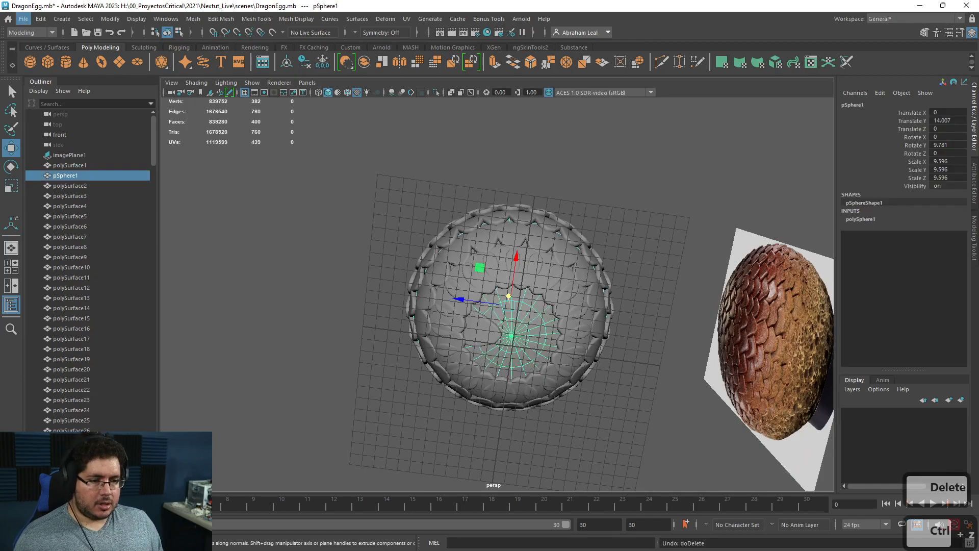
click(960, 401)
click(848, 413)
click(629, 243)
- Select all the scales without the base mesh and try to freeze their transformations
alt+drag(629, 244, 561, 308)
drag(610, 179, 587, 290)
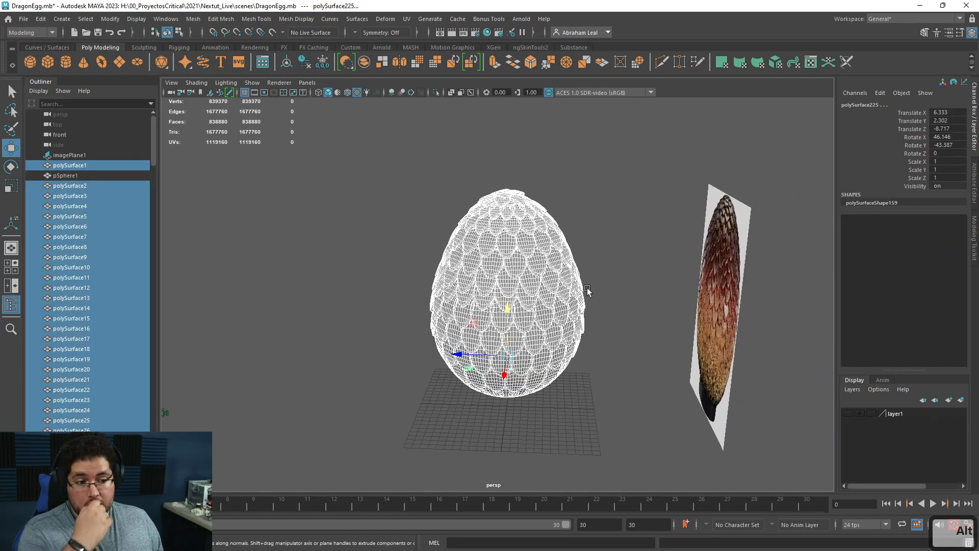
click(322, 65)
alt+drag(393, 202, 426, 190)
click(322, 65)
scroll(265, 265, down, 3)
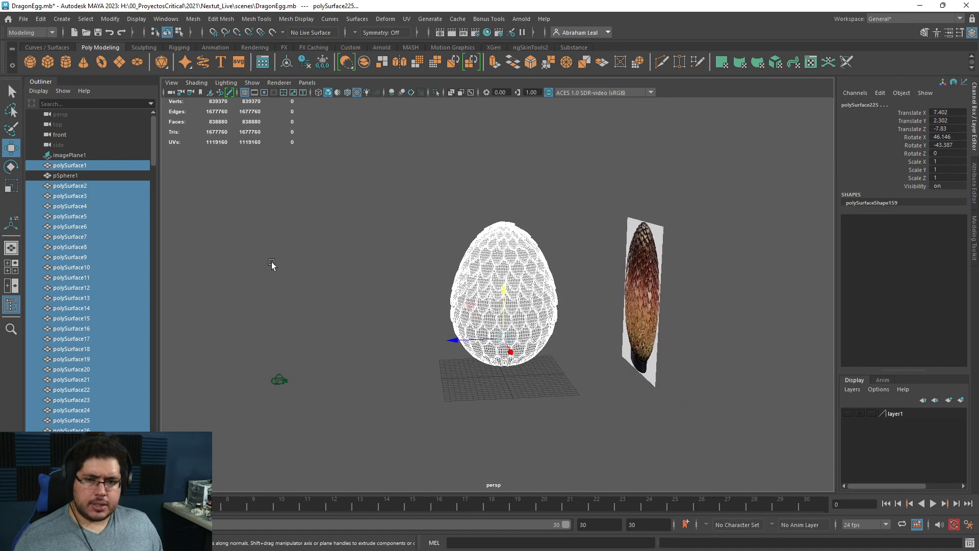
scroll(312, 266, up, 2)
click(651, 176)
click(388, 437)
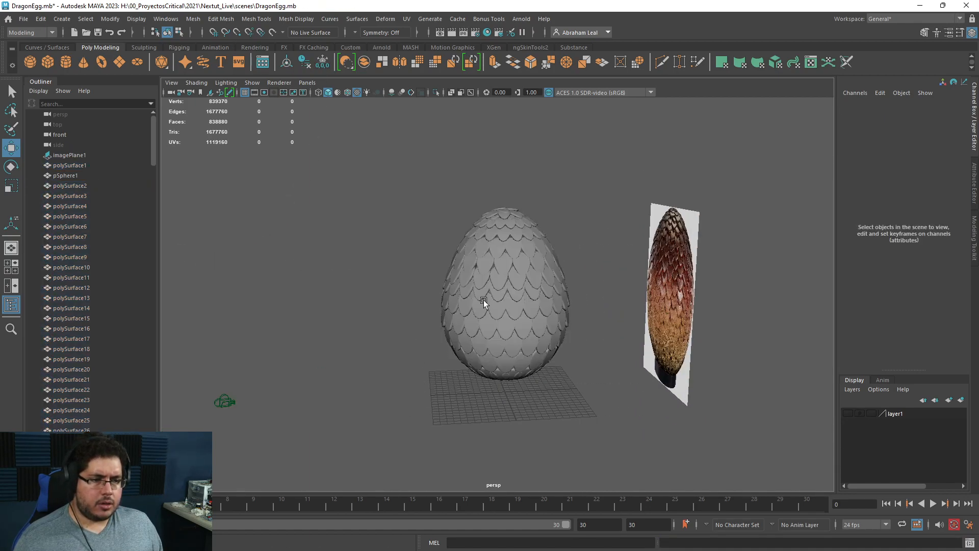
- Select all the scales again and center each one's pivot on its own geometry
alt+drag(479, 308, 513, 295)
drag(591, 181, 350, 440)
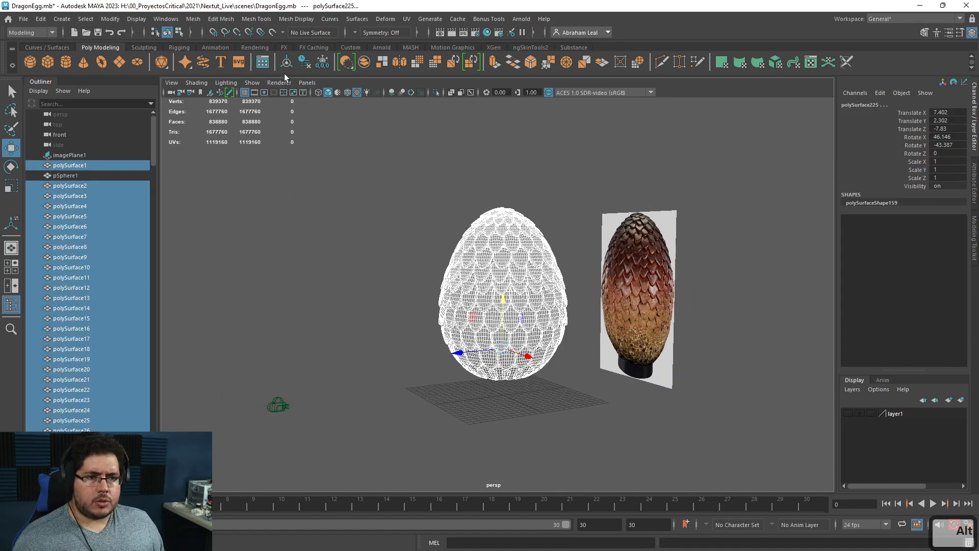
alt+drag(317, 227, 345, 234)
scroll(346, 232, up, 4)
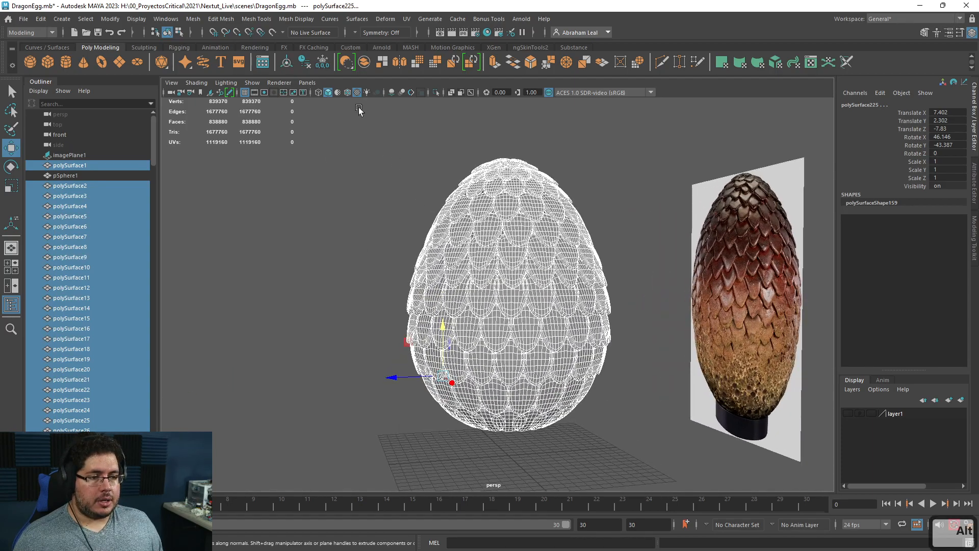
- Open the basic Randomize Transforms tool and randomize the size of all scales between 90 and 110 percent
click(487, 19)
mouse_move(535, 60)
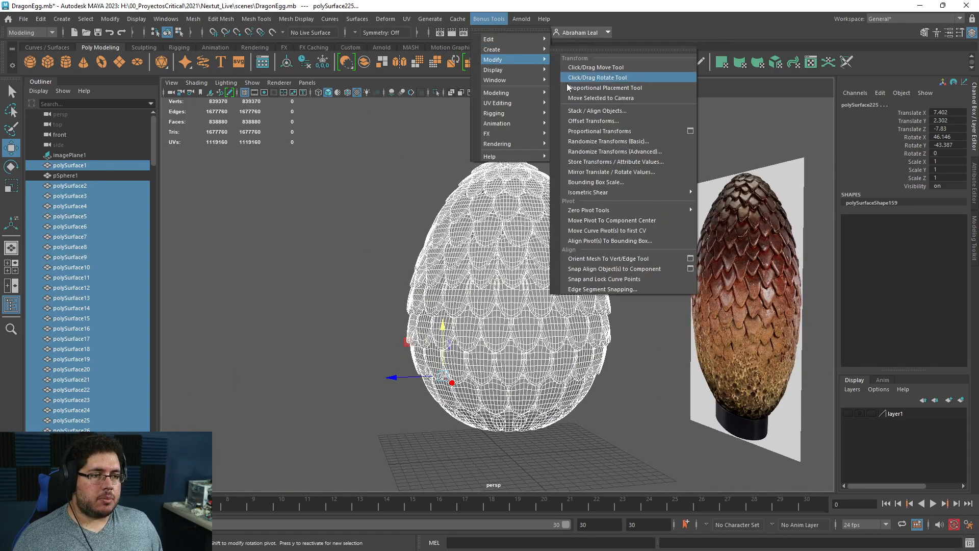
click(625, 142)
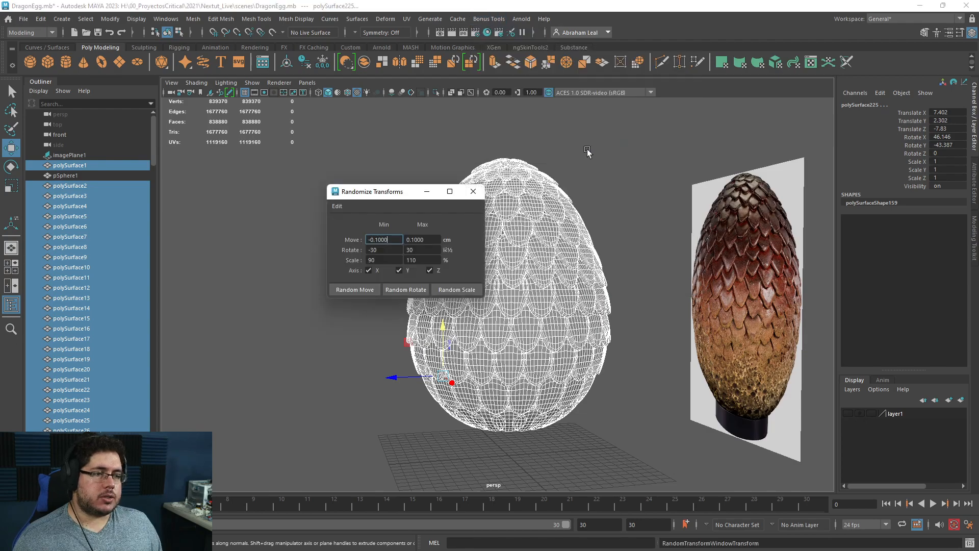
drag(401, 193, 310, 184)
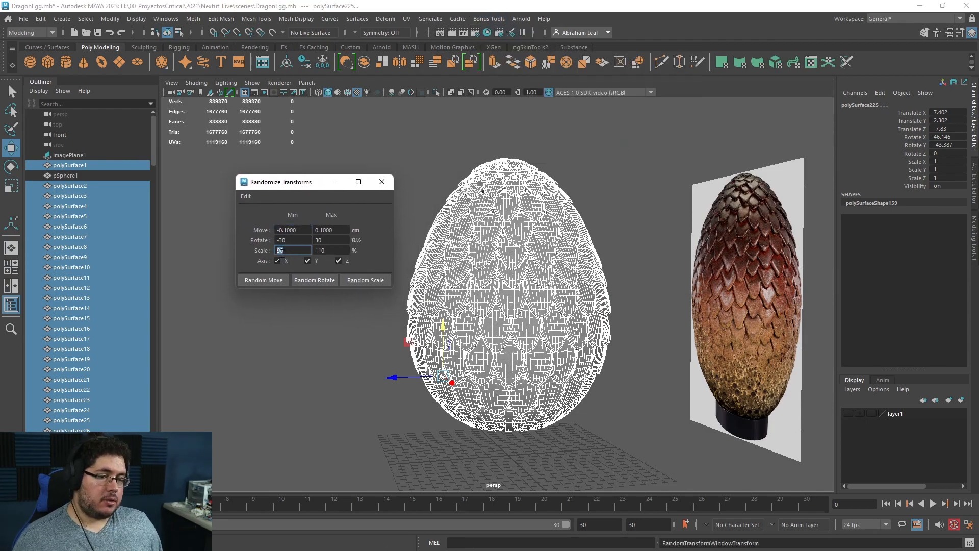
click(349, 280)
mouse_move(451, 356)
alt+mouse_down()
mouse_move(732, 415)
mouse_move(723, 372)
mouse_move(658, 376)
mouse_move(614, 396)
mouse_move(658, 400)
mouse_move(644, 406)
mouse_move(473, 358)
mouse_move(478, 329)
alt+mouse_up()
click(723, 372)
- Inspect a single scale's rotation axes and set the random rotation range from -5 to 5 degrees
drag(667, 139, 418, 477)
alt+drag(418, 449, 482, 424)
alt+right_drag(482, 423, 533, 415)
alt+drag(534, 415, 507, 431)
click(484, 338)
key(w)
key(e)
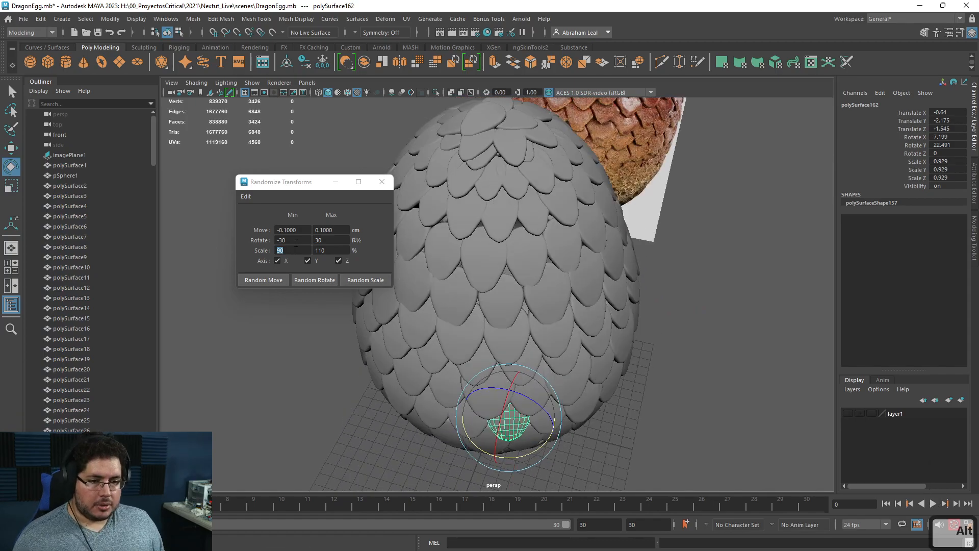
key(Tab)
text(5)
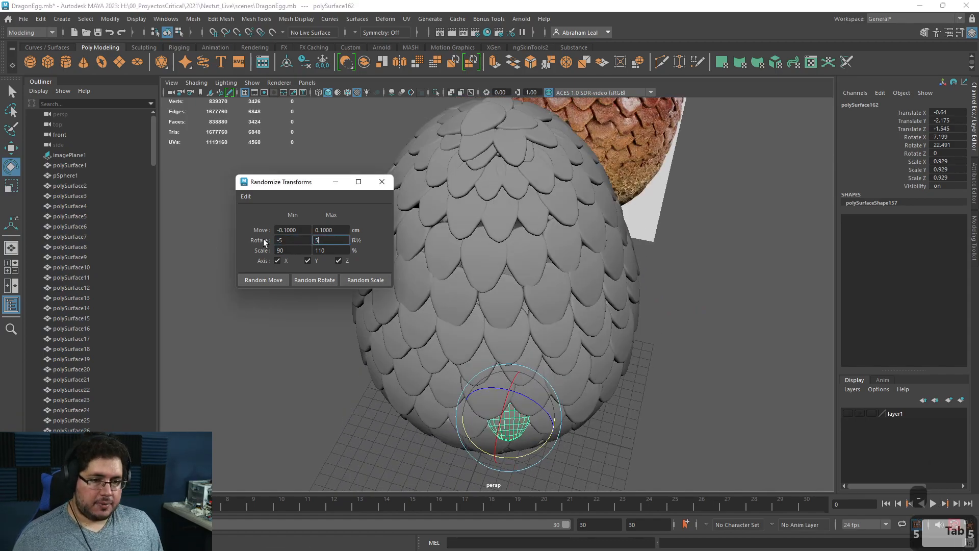
- Select all the scales and apply the random rotation to them
click(363, 392)
alt+drag(369, 399, 403, 357)
alt+right_drag(403, 357, 274, 344)
alt+drag(274, 344, 575, 212)
drag(607, 149, 402, 489)
click(306, 280)
- Reselect all the scales and apply a random move between -0.1 and 0.1 cm
click(396, 387)
alt+drag(396, 387, 542, 358)
alt+drag(475, 289, 467, 285)
alt+right_drag(466, 285, 493, 198)
drag(656, 135, 373, 511)
click(261, 277)
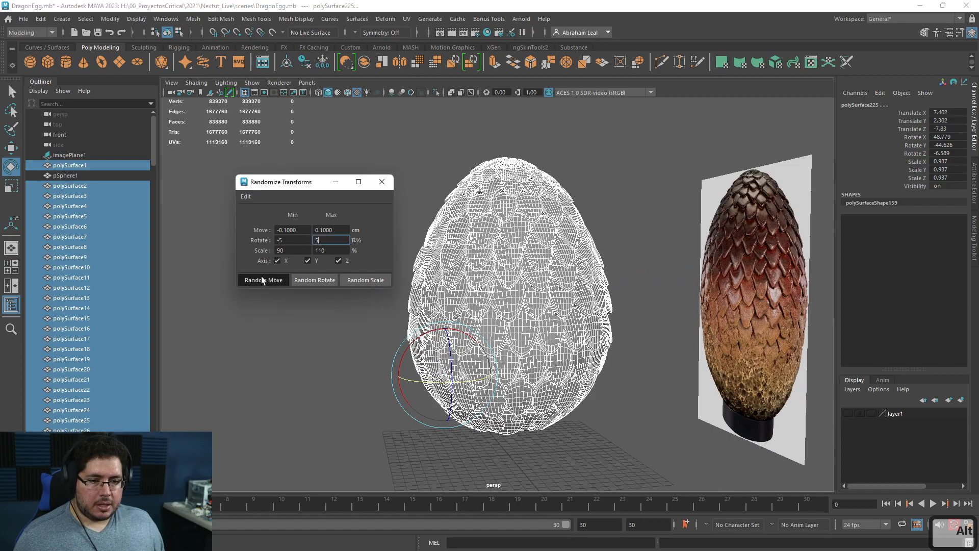
key(w)
click(366, 414)
- Inspect the randomized egg and adjust the rotation of individual scales around the gaps near its top
alt+drag(367, 415, 486, 407)
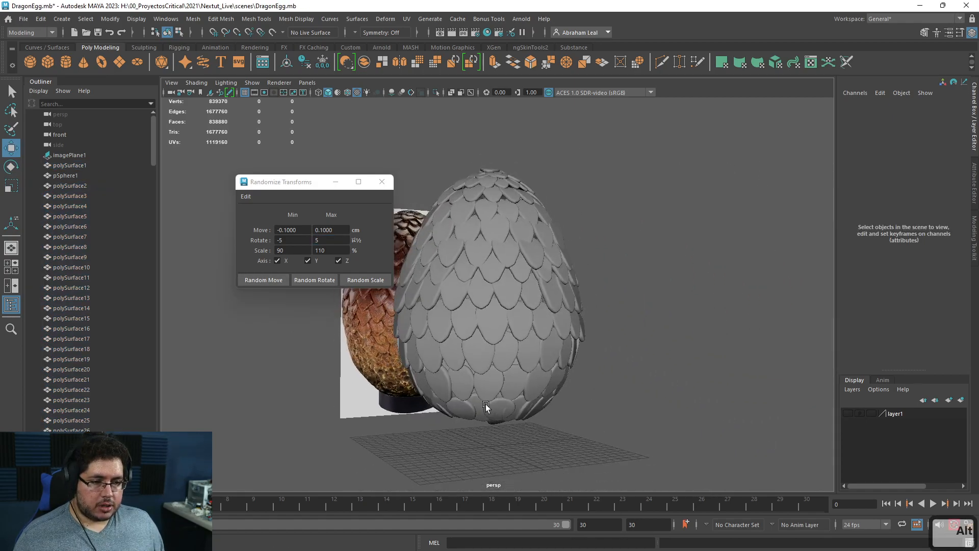
alt+right_drag(486, 406, 517, 434)
alt+drag(517, 435, 549, 388)
alt+right_drag(548, 387, 597, 401)
alt+drag(597, 401, 535, 405)
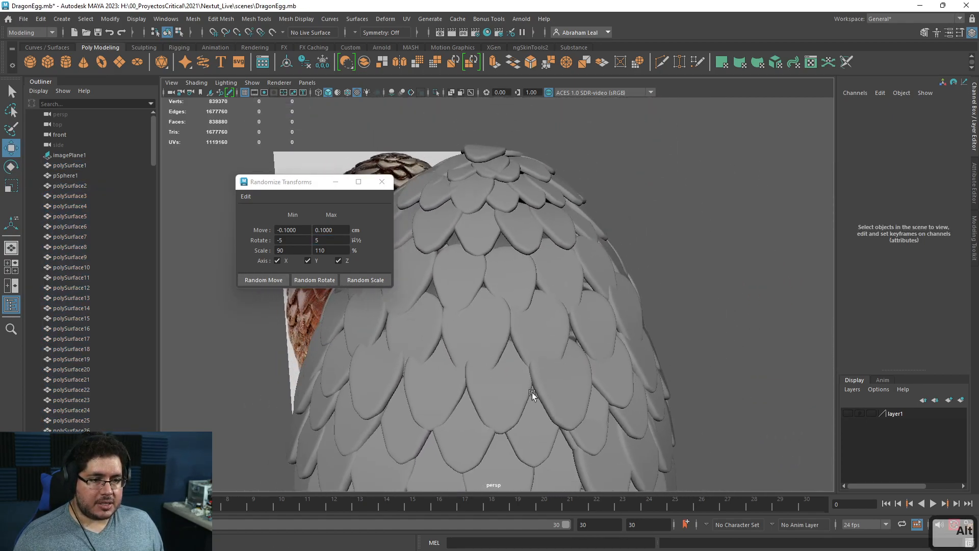
click(501, 274)
key(e)
alt+drag(645, 317, 572, 328)
click(530, 277)
alt+drag(438, 317, 520, 265)
click(689, 270)
click(579, 266)
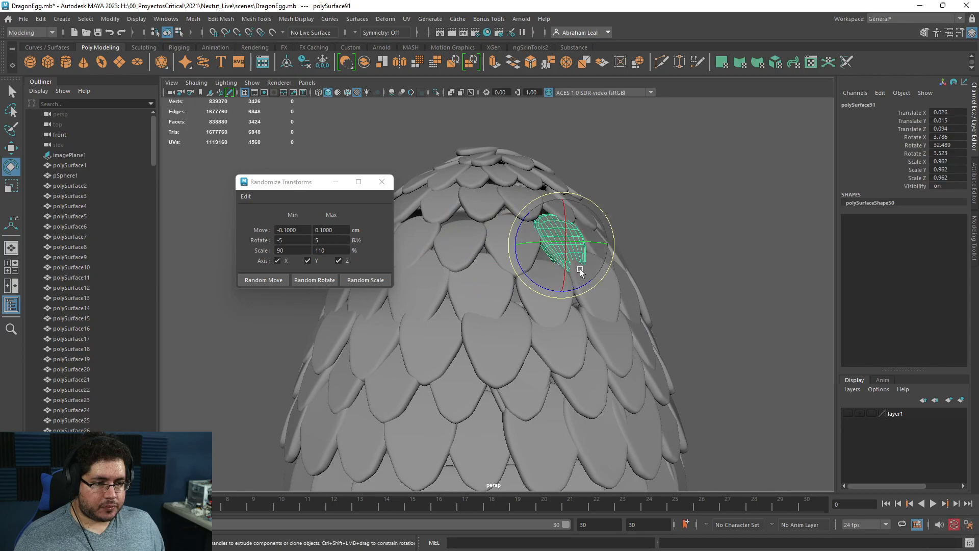
- Reposition individual scales on the egg's upper side with the Move tool to even out their overlap
click(694, 276)
alt+drag(693, 276, 679, 258)
click(622, 290)
key(w)
click(763, 374)
alt+drag(763, 374, 675, 274)
click(643, 305)
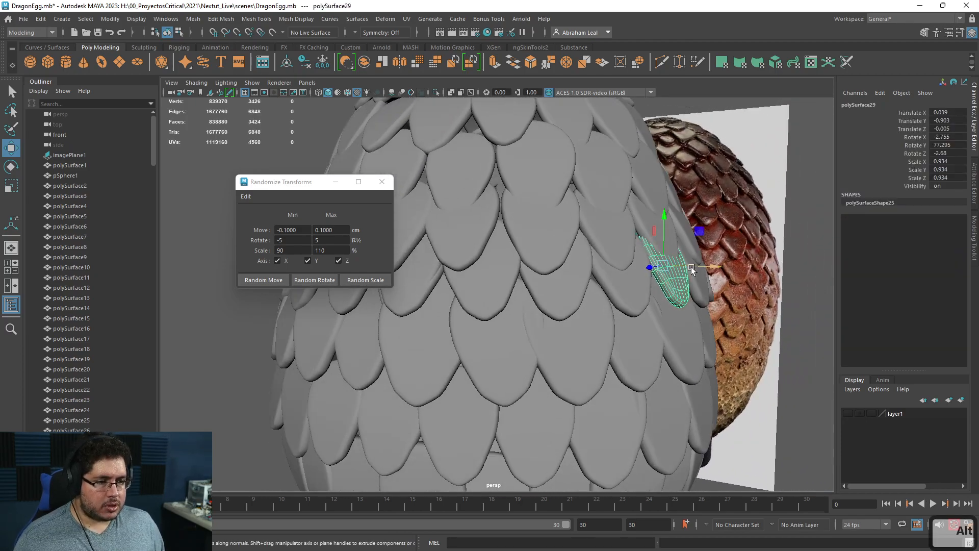
click(606, 279)
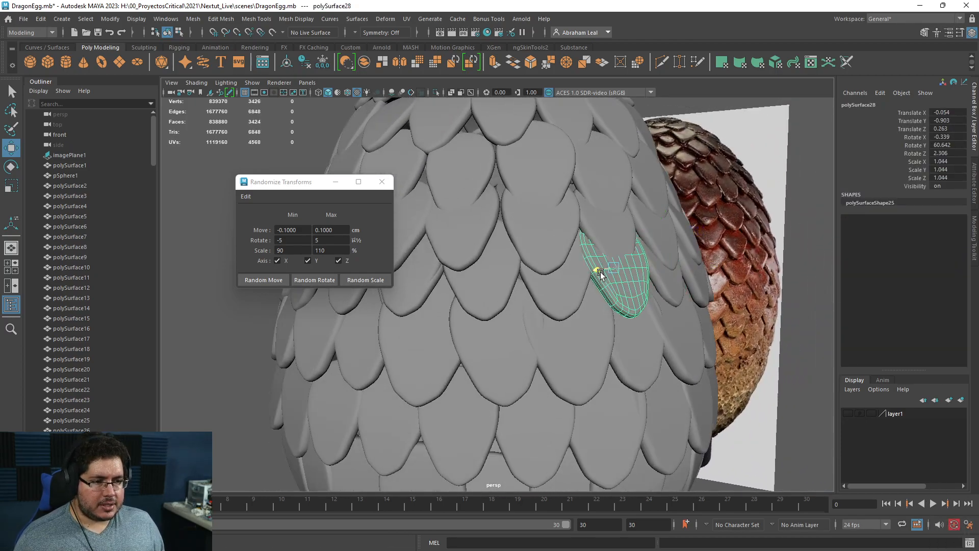
alt+drag(604, 274, 499, 255)
alt+middle_drag(499, 255, 513, 292)
alt+right_drag(514, 292, 533, 300)
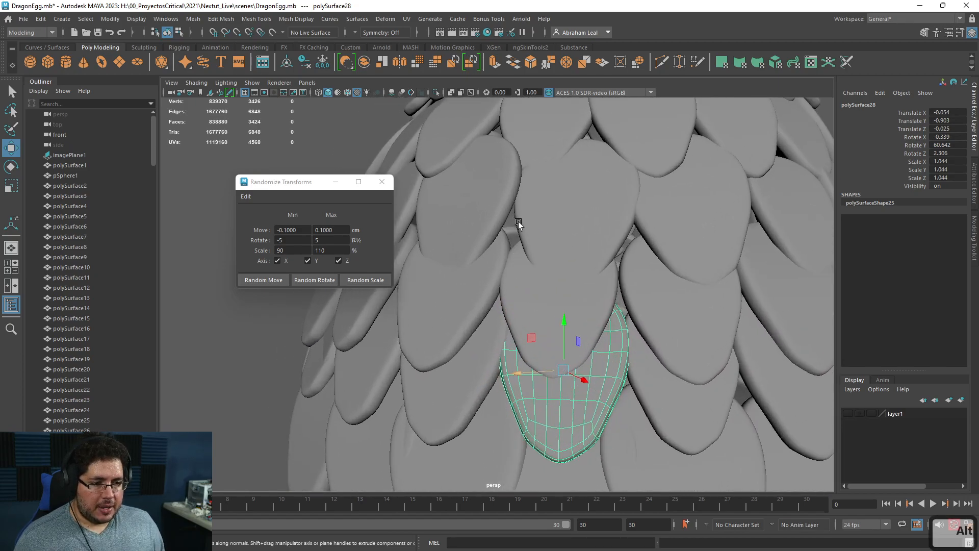
alt+right_drag(506, 239, 484, 232)
alt+drag(485, 232, 605, 246)
alt+right_drag(605, 246, 574, 280)
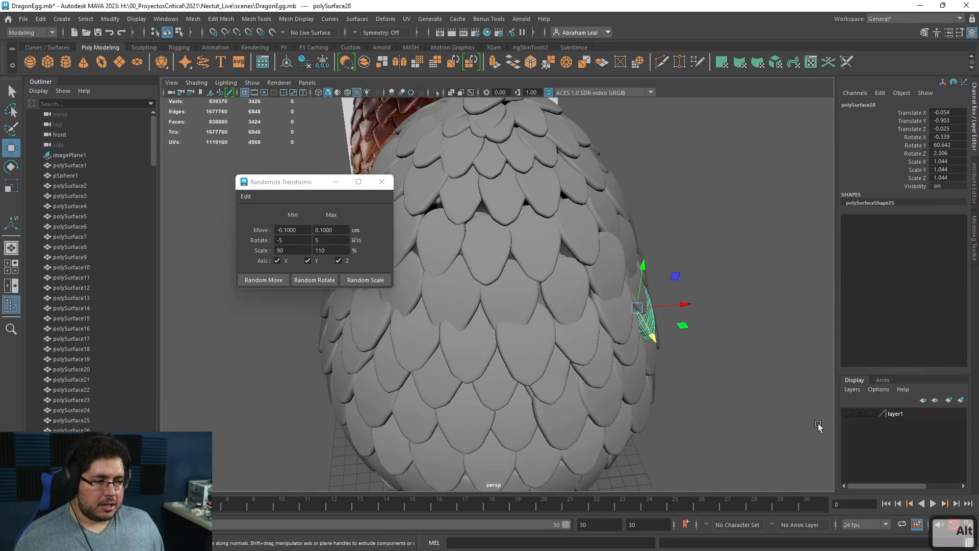
- Show the base mesh again through layer1 and review the egg against the reference image
click(848, 414)
alt+drag(778, 385, 719, 380)
alt+right_drag(594, 305, 628, 317)
alt+middle_drag(629, 317, 576, 273)
alt+right_drag(576, 273, 495, 223)
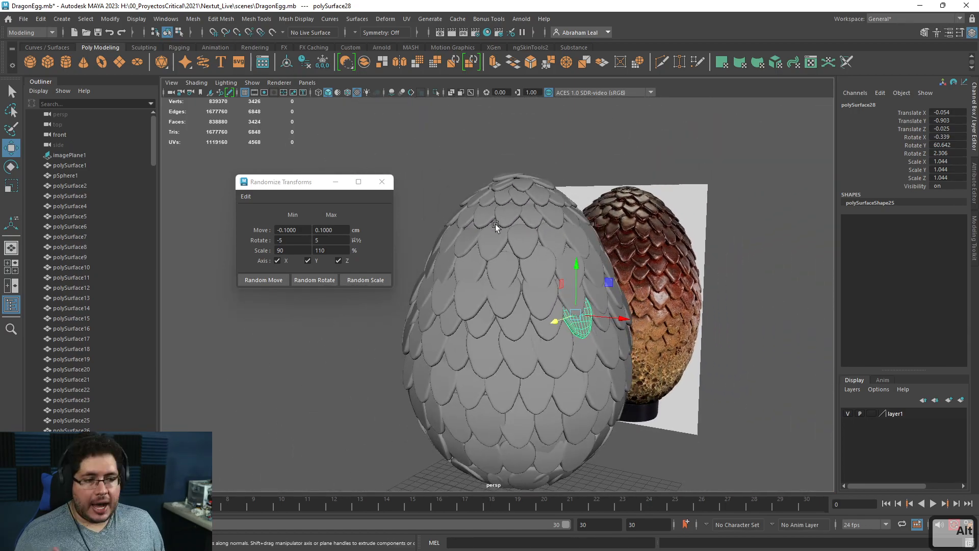
- Adjust the position of a single scale on the egg's lower side
alt+middle_drag(508, 362, 500, 288)
alt+right_drag(501, 288, 604, 403)
alt+drag(605, 403, 633, 394)
click(618, 389)
key(e)
key(w)
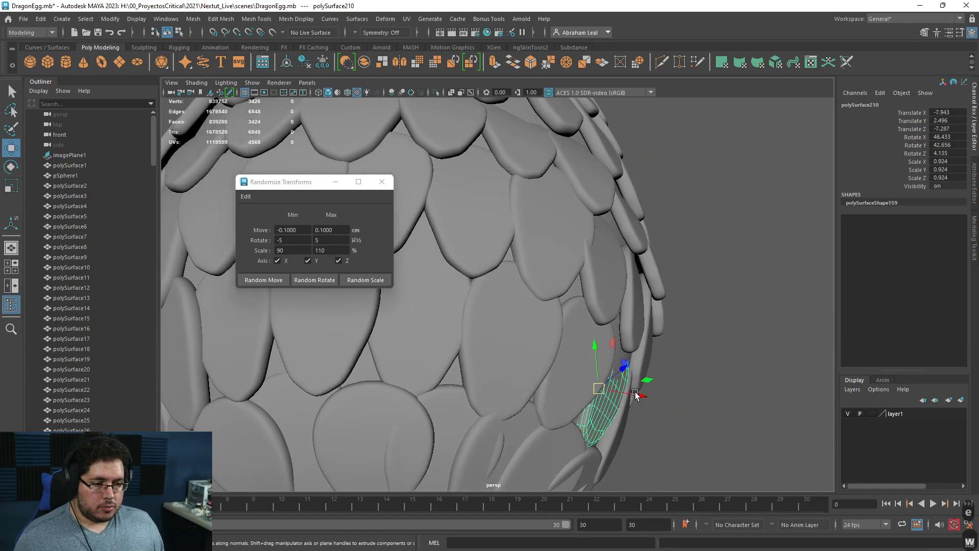
click(688, 426)
- Assign a new Lambert material to the base mesh and open the material's attributes
alt+right_drag(689, 426, 494, 405)
alt+drag(494, 405, 564, 418)
click(564, 418)
right_drag(564, 418, 583, 487)
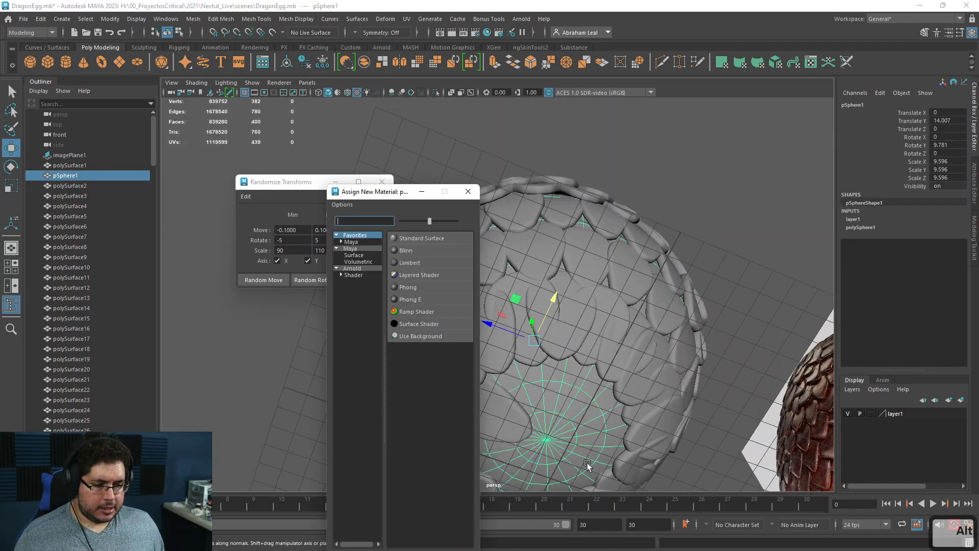
click(410, 263)
click(918, 104)
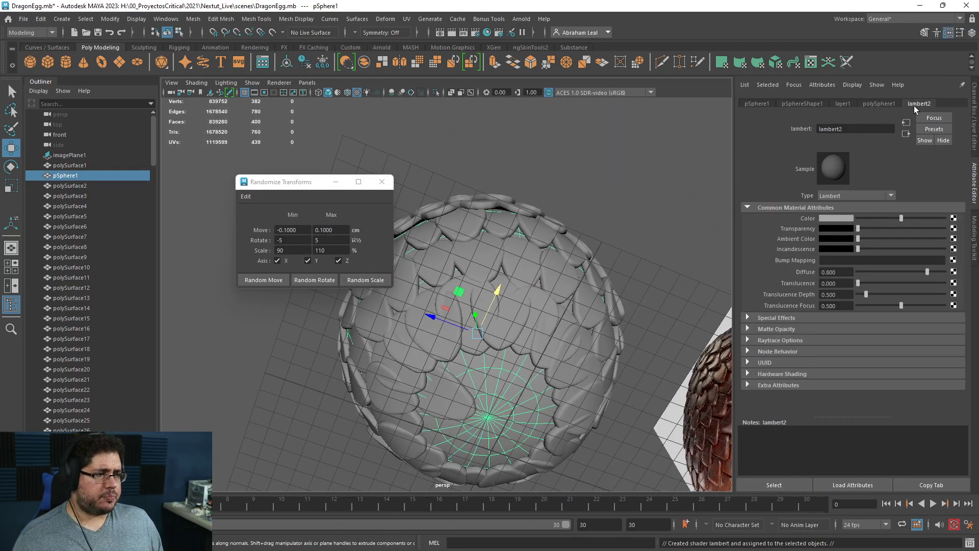
- Darken the base mesh material's color so the surface between the scales reads as deep shadow, and deselect the mesh
click(866, 219)
click(611, 202)
alt+drag(610, 203, 553, 279)
alt+right_drag(553, 279, 609, 369)
- Move and rotate a middle-row scale near the egg's silhouette to cover the gap beside it
click(623, 361)
alt+drag(610, 369, 640, 301)
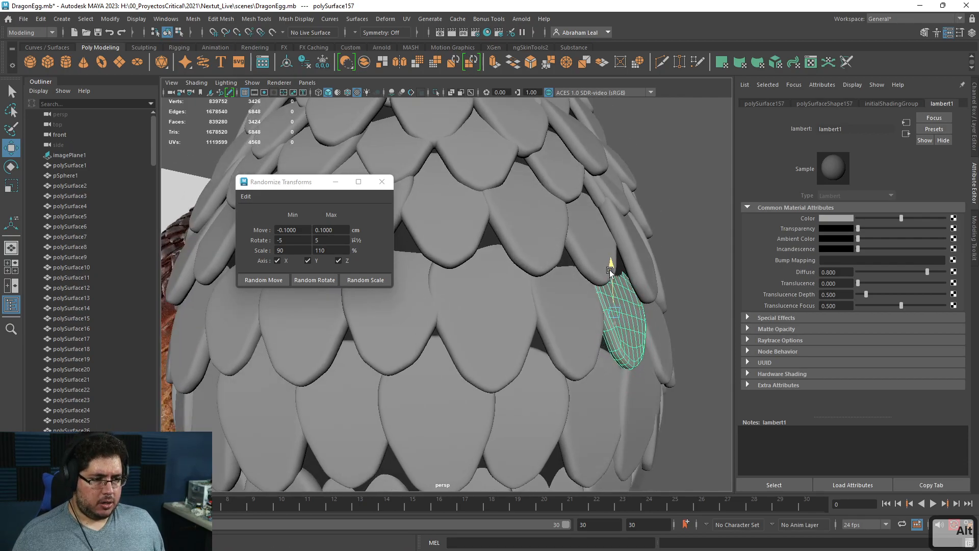
key(e)
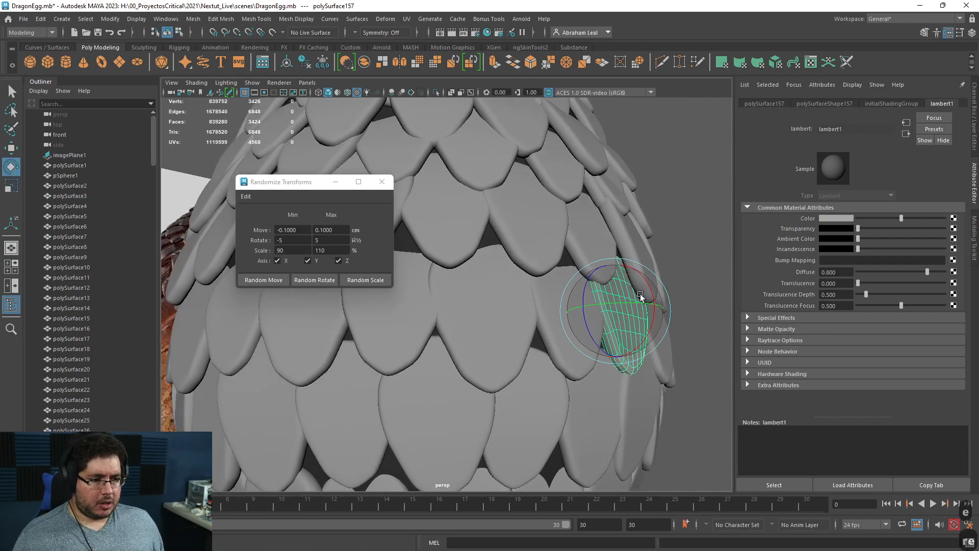
alt+drag(639, 298, 648, 301)
key(w)
- Adjust the position and rotation of further individual scales around the egg's side
click(709, 278)
alt+drag(708, 277, 572, 261)
click(547, 257)
key(e)
key(w)
alt+drag(507, 229, 576, 204)
- Adjust the small, mostly covered scale on the egg's upper side with the Move and Rotate tools
alt+right_drag(672, 194, 603, 309)
alt+drag(603, 310, 555, 308)
click(573, 250)
alt+drag(576, 255, 563, 220)
key(e)
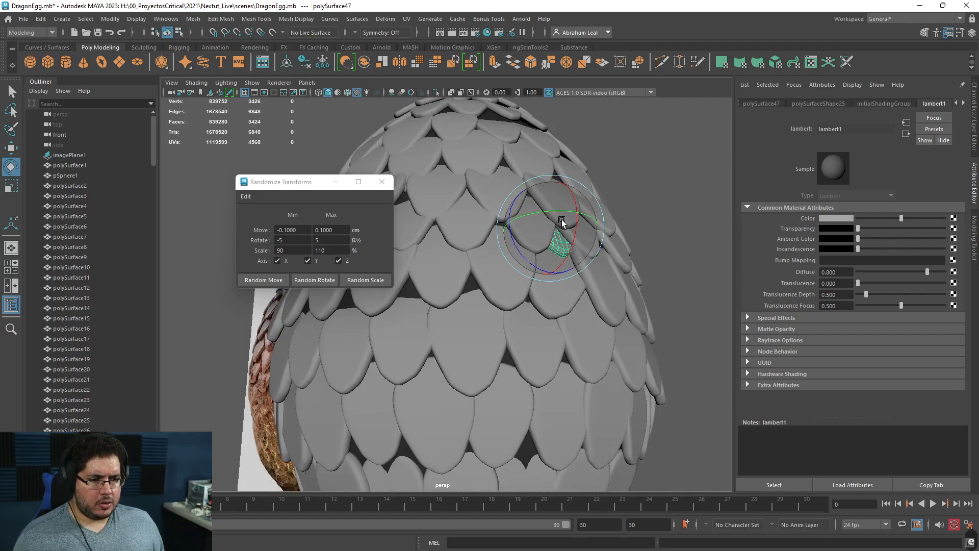
- Select the next upper-side scales around the egg and correct their rotation and placement to tighten the overlap
click(632, 216)
alt+drag(644, 235, 538, 255)
click(566, 275)
key(w)
key(e)
key(w)
- Rotate and move two neighboring scales on the upper side, undoing the accidental selection of the base mesh
click(519, 276)
key(e)
key(w)
click(601, 275)
alt+drag(615, 265, 426, 268)
key(e)
click(426, 268)
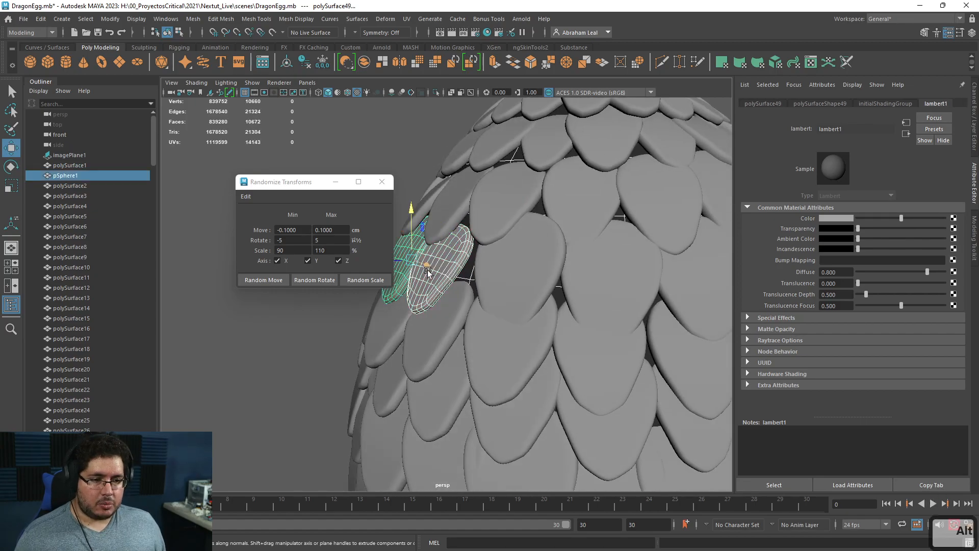
key(ctrl+z)
- Rotate and reposition two more upper-side scales that leave the dark base exposed
click(504, 303)
alt+drag(503, 303, 542, 259)
key(e)
key(e)
click(662, 252)
alt+drag(661, 252, 527, 304)
key(w)
key(e)
- Duplicate the selected scale and move and rotate the copy into the open gap on the upper side
key(ctrl+d)
key(w)
drag(473, 257, 626, 315)
key(e)
key(w)
key(e)
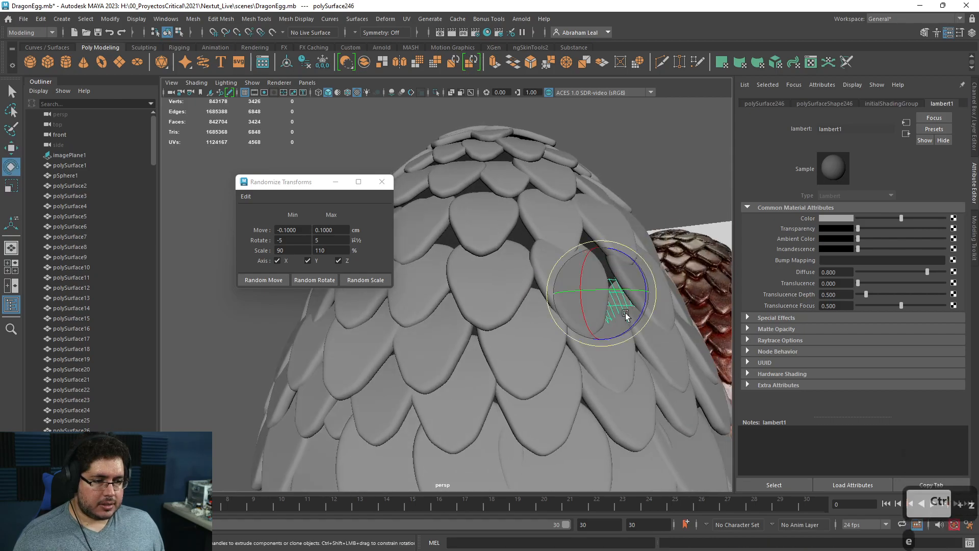
key(w)
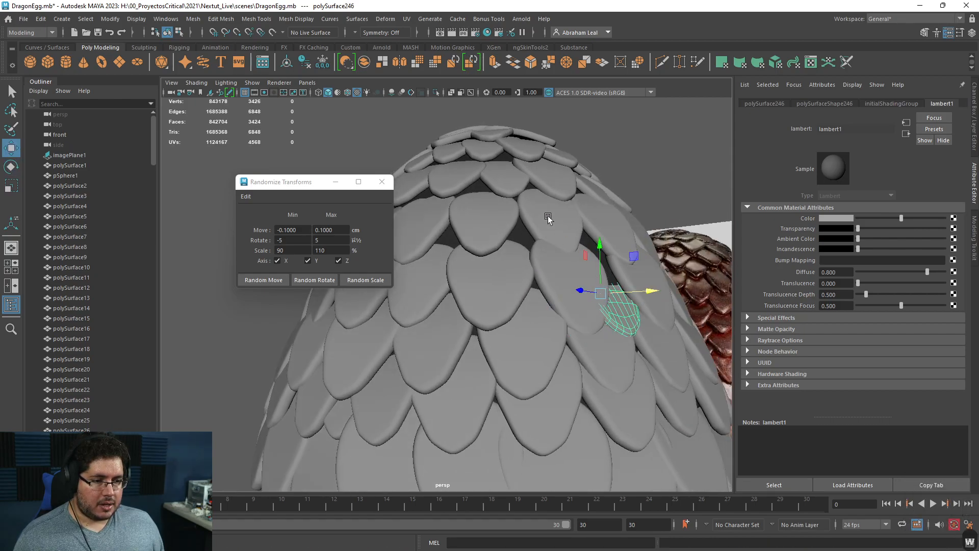
- Duplicate the filler scale again and rotate the new copy between its neighbors
alt+drag(547, 218, 571, 292)
key(ctrl+d)
key(e)
drag(595, 327, 615, 329)
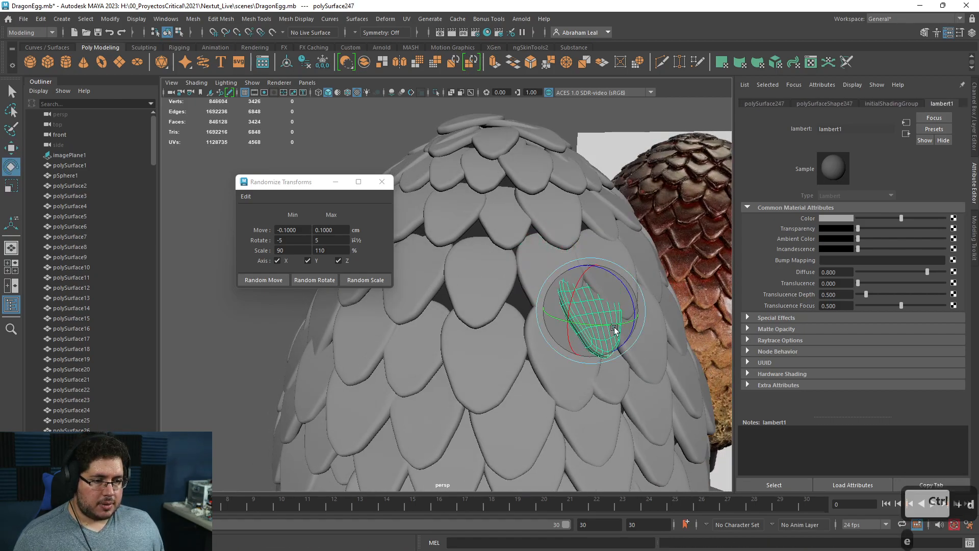
- Rotate and move the individual scales surrounding the new filler copies to blend them into the row
click(653, 288)
click(558, 279)
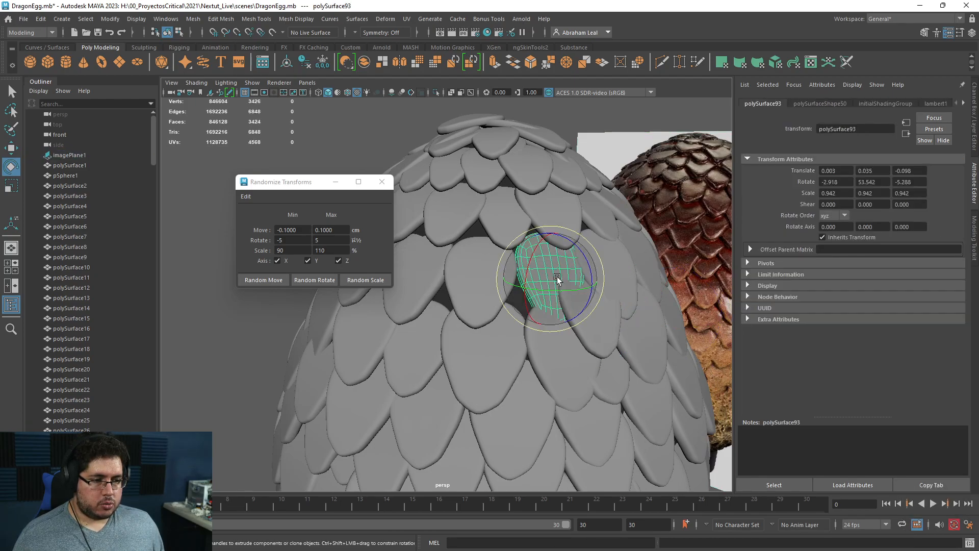
click(627, 299)
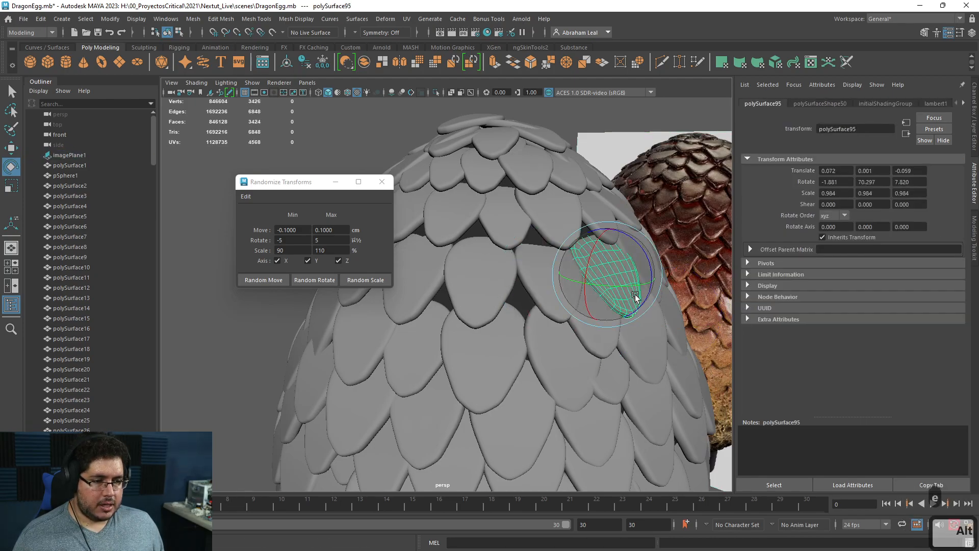
click(675, 211)
alt+drag(675, 210, 649, 273)
click(519, 262)
key(w)
- Clear the selection and inspect the egg's middle and lower rows for remaining gaps
click(617, 244)
alt+right_drag(649, 274, 548, 286)
alt+drag(548, 286, 572, 295)
alt+right_drag(573, 295, 464, 306)
alt+drag(464, 306, 462, 338)
alt+right_drag(462, 338, 537, 383)
alt+drag(538, 384, 488, 326)
alt+right_drag(488, 326, 504, 335)
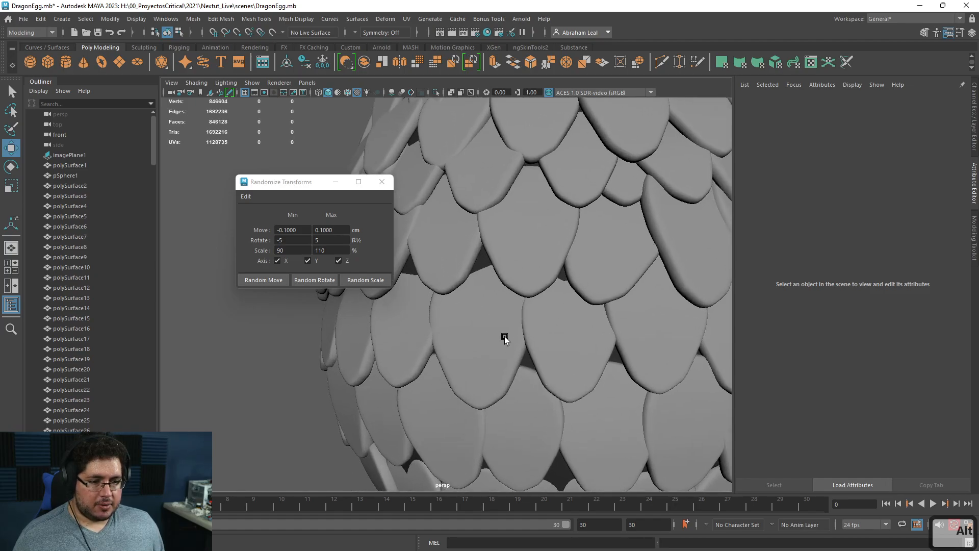
- Rotate a scale in the egg's lower-middle rows and nudge it upward under the row above
click(504, 336)
alt+drag(498, 285, 516, 247)
alt+drag(614, 284, 635, 276)
click(540, 326)
key(r)
key(e)
drag(530, 338, 354, 387)
key(w)
alt+middle_drag(354, 387, 394, 377)
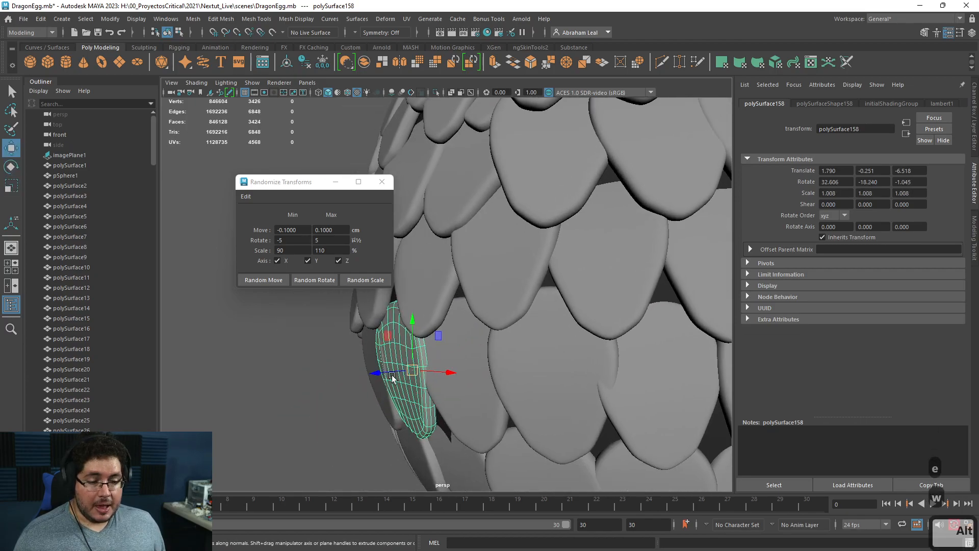
drag(415, 312, 415, 309)
- Raise the adjacent lower-middle scale slightly so it tucks under the scales above it
alt+drag(414, 309, 465, 326)
click(623, 368)
click(582, 369)
drag(577, 351, 576, 340)
alt+drag(576, 340, 608, 333)
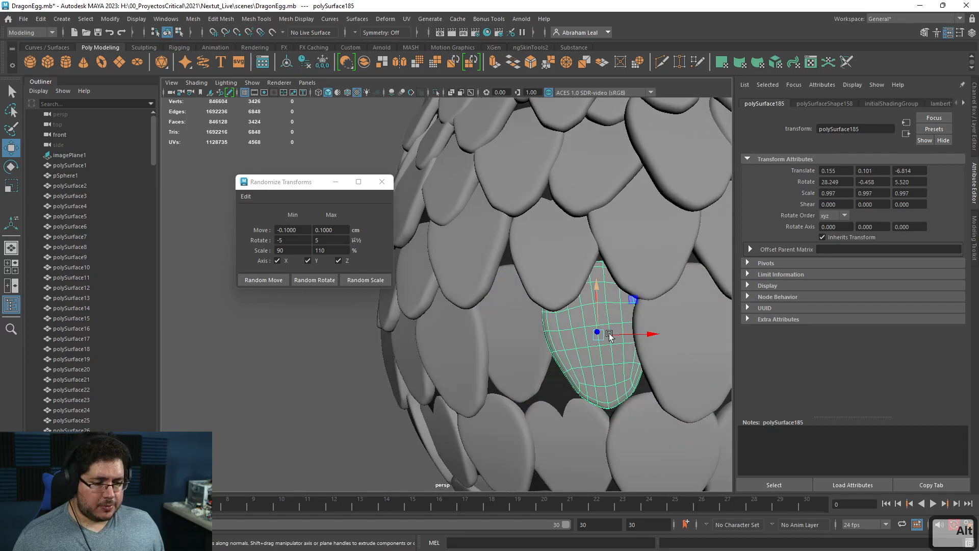
alt+middle_drag(608, 333, 588, 284)
- Try to raise the recessed scale in the row beneath, and undo the move
click(534, 429)
alt+drag(535, 429, 481, 390)
alt+middle_drag(482, 390, 483, 334)
drag(483, 335, 487, 306)
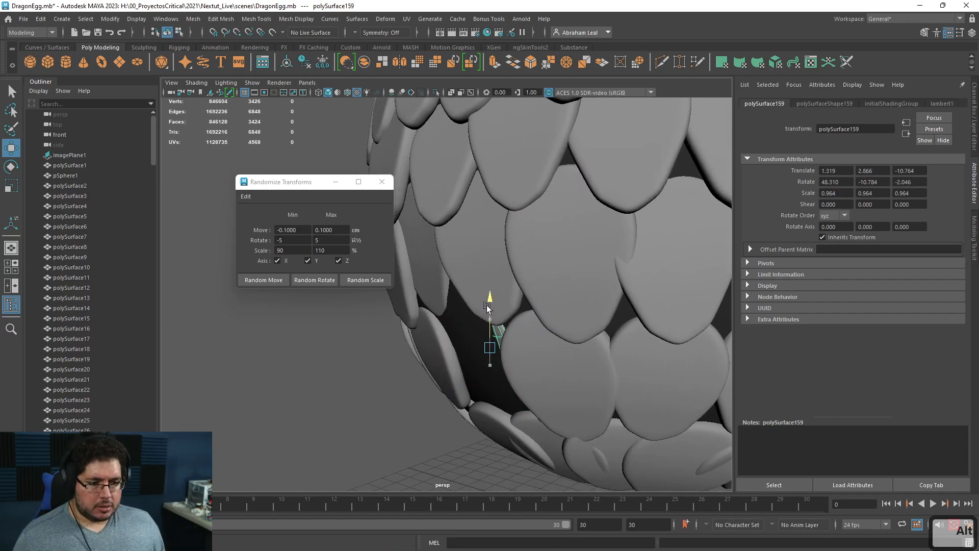
key(ctrl+z)
key(ctrl+z)
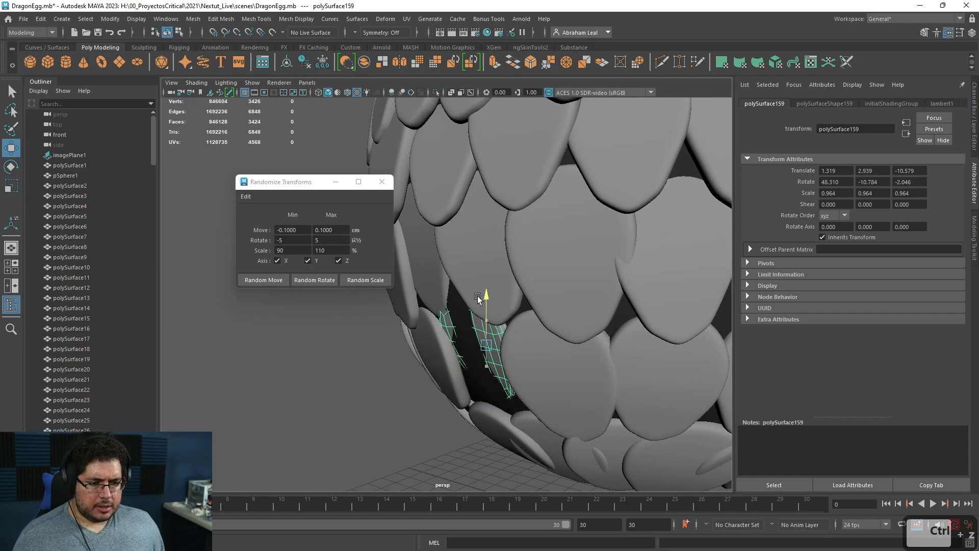
- Rotate the scale directly above the dark gap in the lower rows to change its tilt
click(434, 284)
key(e)
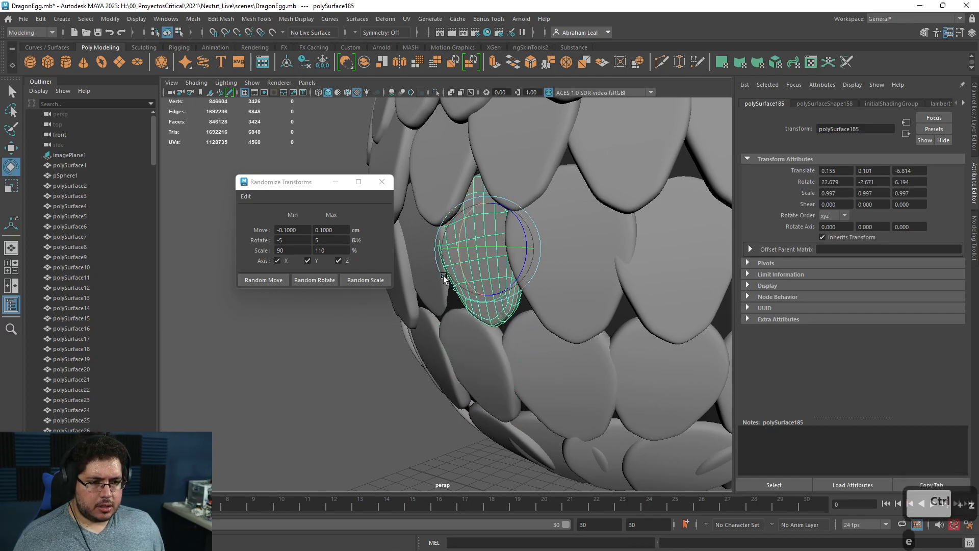
key(w)
alt+drag(417, 275, 620, 332)
- Duplicate a lower-side scale and move the copy into the neighboring gap, undoing the last adjustment
click(586, 392)
alt+right_drag(586, 393, 551, 403)
alt+drag(551, 403, 593, 448)
alt+right_drag(593, 449, 641, 443)
click(602, 320)
alt+drag(602, 322, 636, 236)
key(ctrl+d)
key(w)
drag(631, 320, 623, 331)
alt+drag(623, 331, 515, 330)
key(e)
key(w)
key(ctrl+z)
- Lower a scale near the egg's base into the gap and adjust the scale next to it
alt+middle_drag(515, 331, 568, 352)
alt+drag(496, 348, 437, 314)
alt+middle_drag(437, 314, 476, 337)
drag(464, 309, 448, 366)
key(e)
click(414, 370)
key(w)
- Review the whole scaled egg from several angles beside the reference image
alt+drag(366, 386, 479, 427)
alt+right_drag(487, 426, 482, 391)
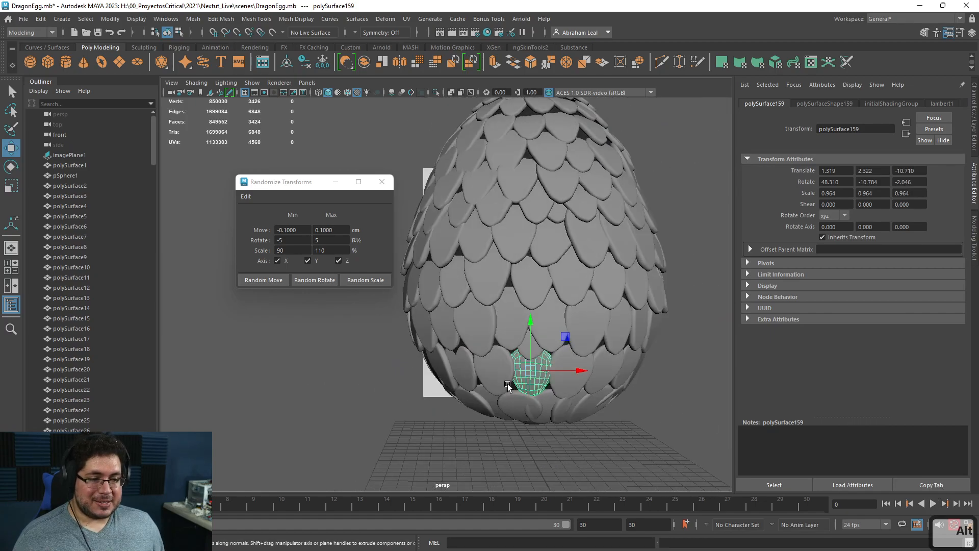
alt+drag(386, 385, 461, 389)
alt+right_drag(461, 390, 375, 354)
alt+drag(374, 354, 312, 327)
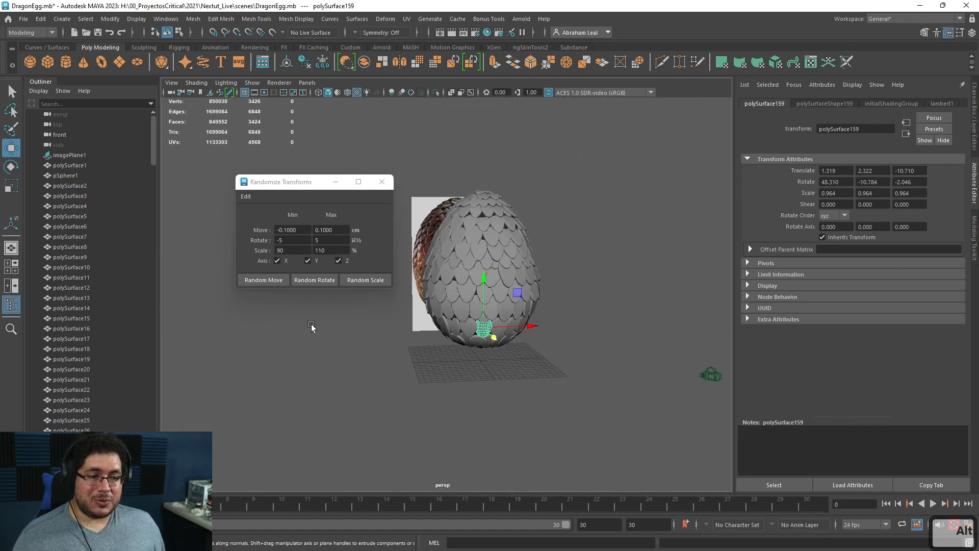